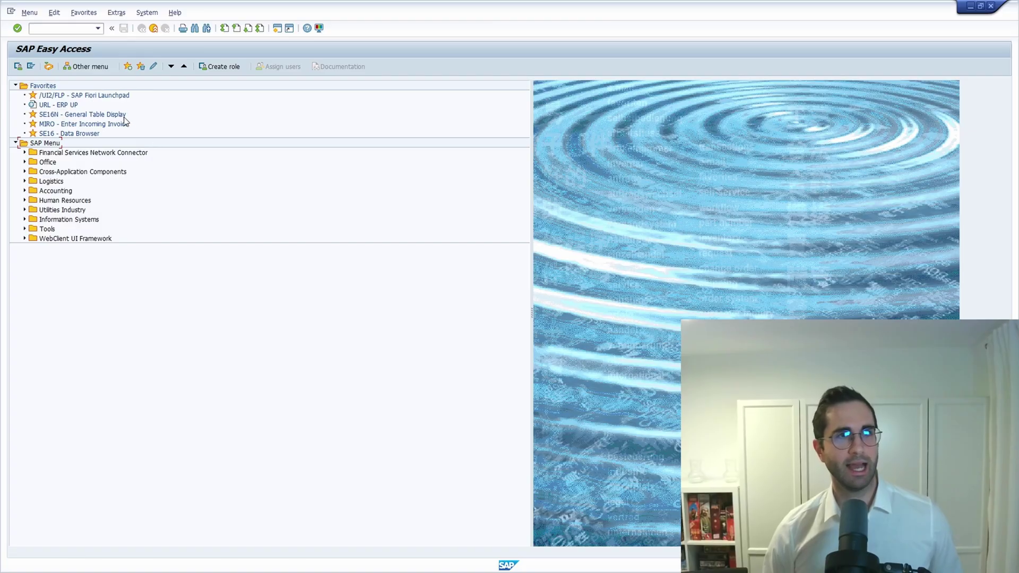
Open the ArchiveLink Document Type Customizing Wizard with transaction OAD5, view its introduction and cancel it.
click(66, 29)
text(OAD5)
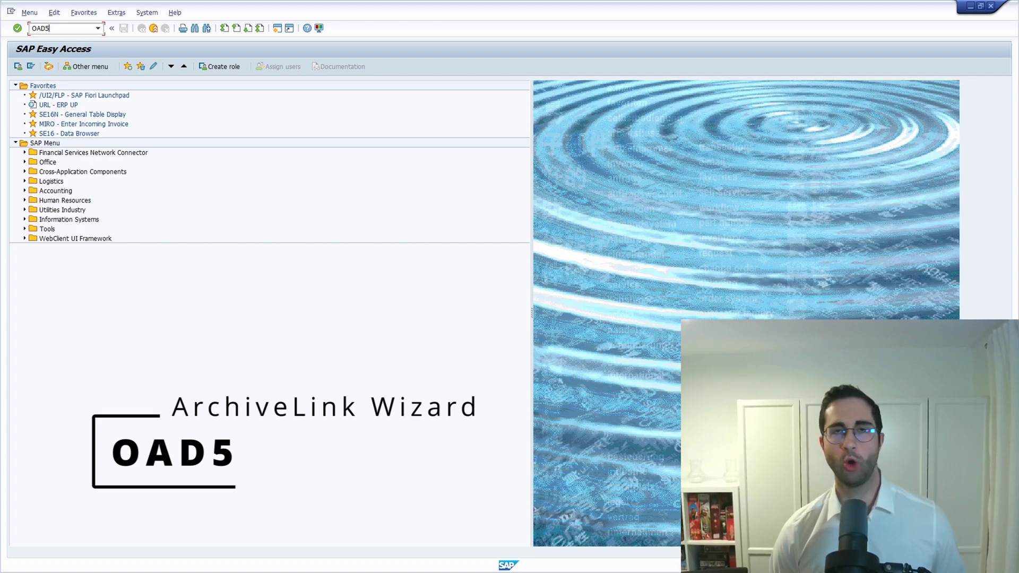
text(oad5)
key(Return)
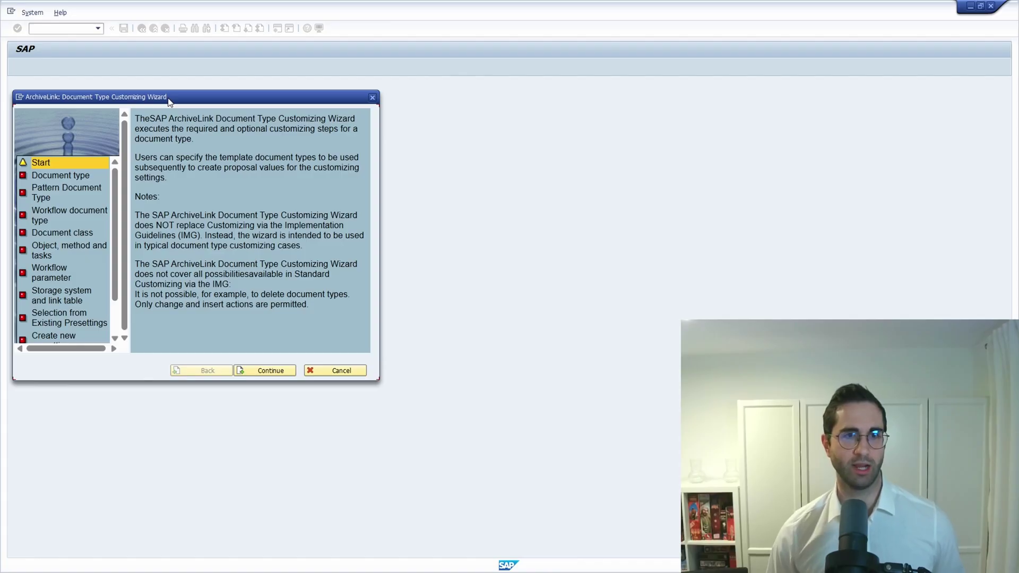
click(373, 98)
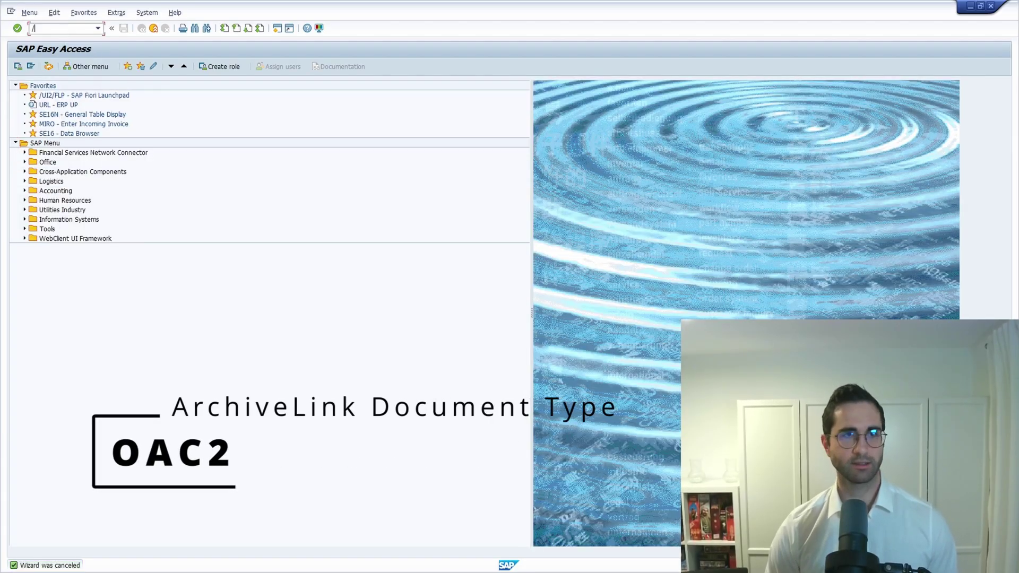
Open the global document types overview with transaction code /noac2.
text(/noac2)
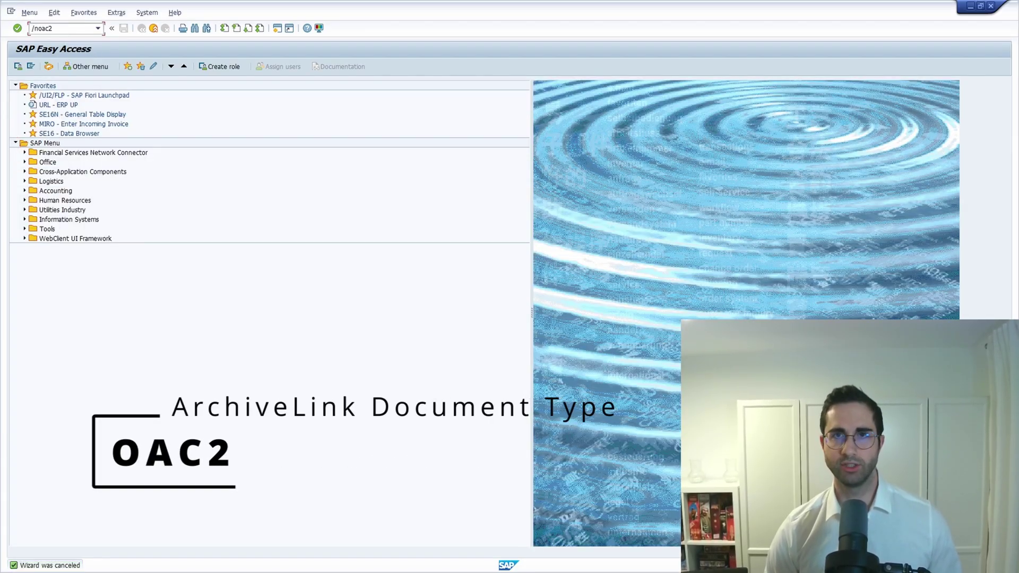
key(Return)
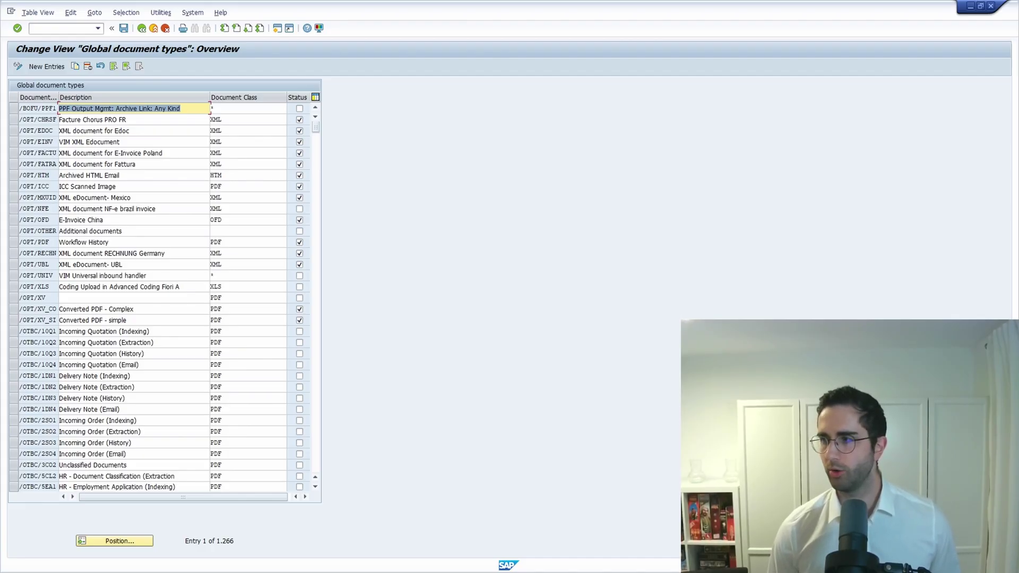
Switch to Excel and enter the headers Document Type, Description, Document Class and Status in A1 to D1 of Sheet1.
key(alt+Tab)
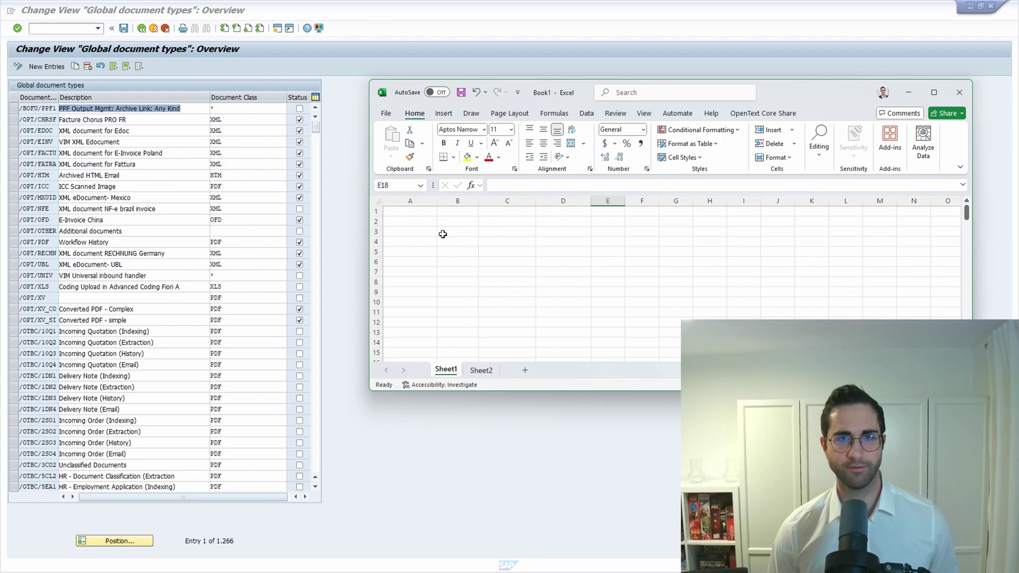
click(423, 214)
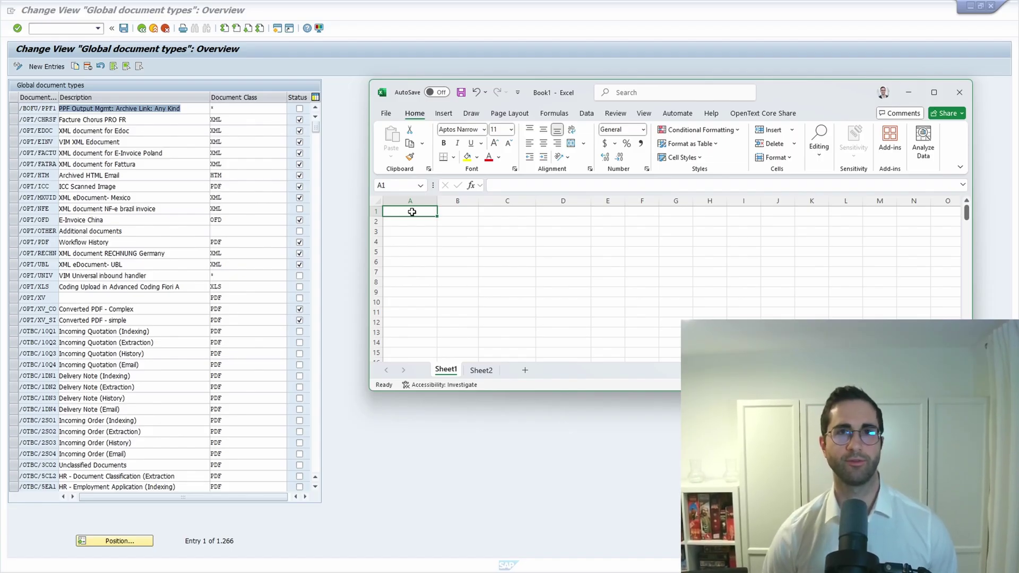
text(Documen)
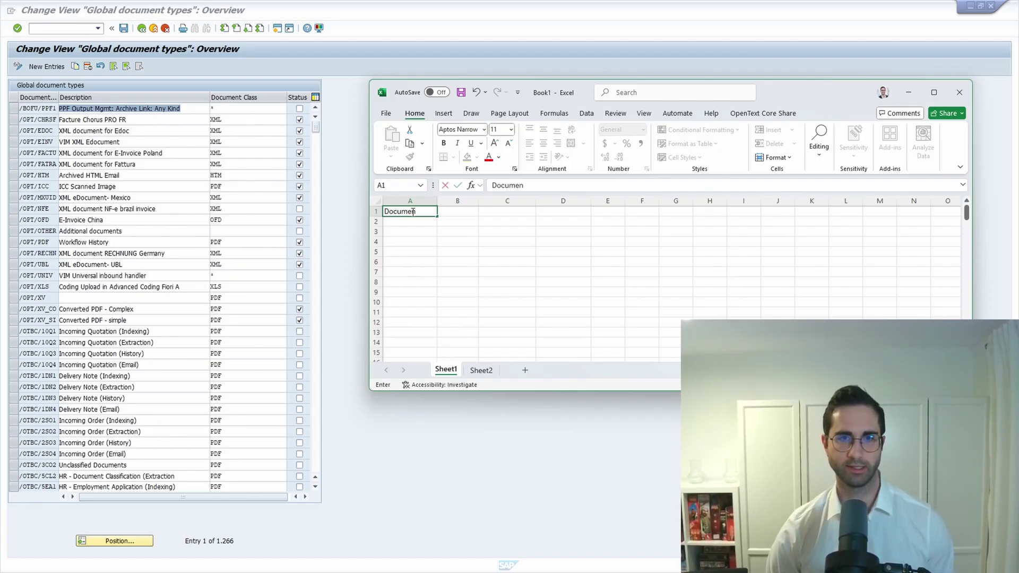
text(t Type)
key(Tab)
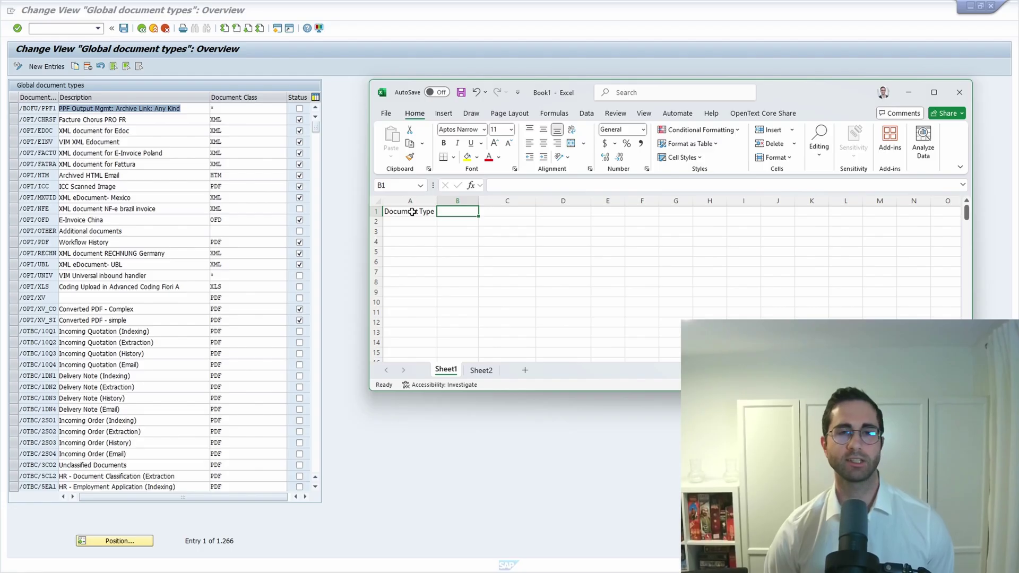
text(Description)
key(Tab)
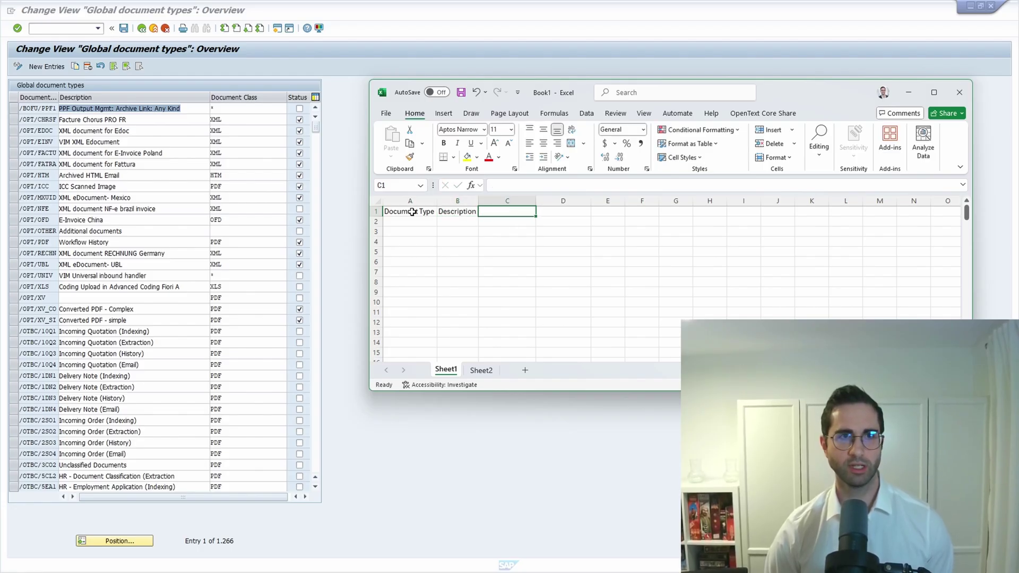
text(Document Class)
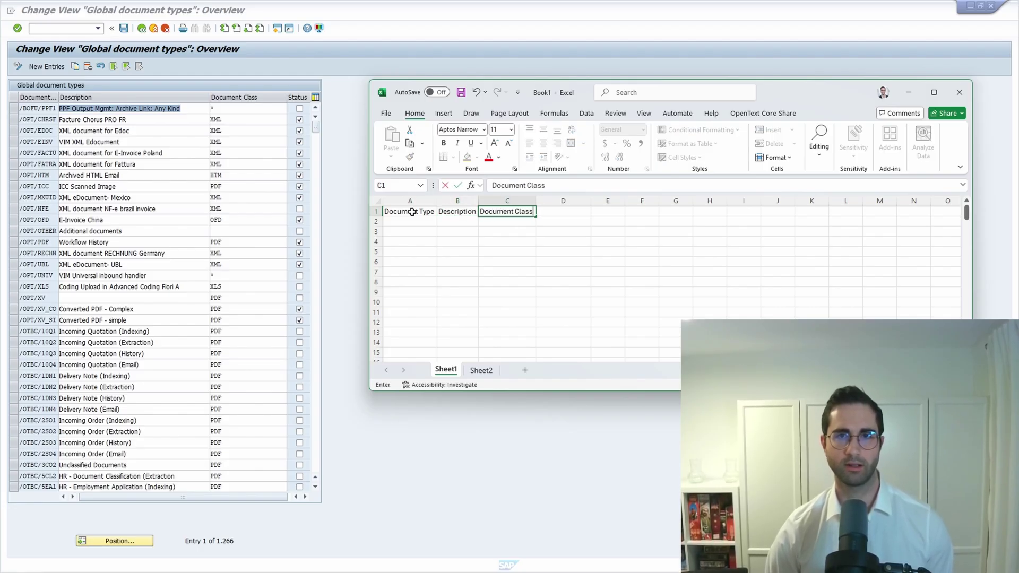
key(Tab)
text(Status)
key(Return)
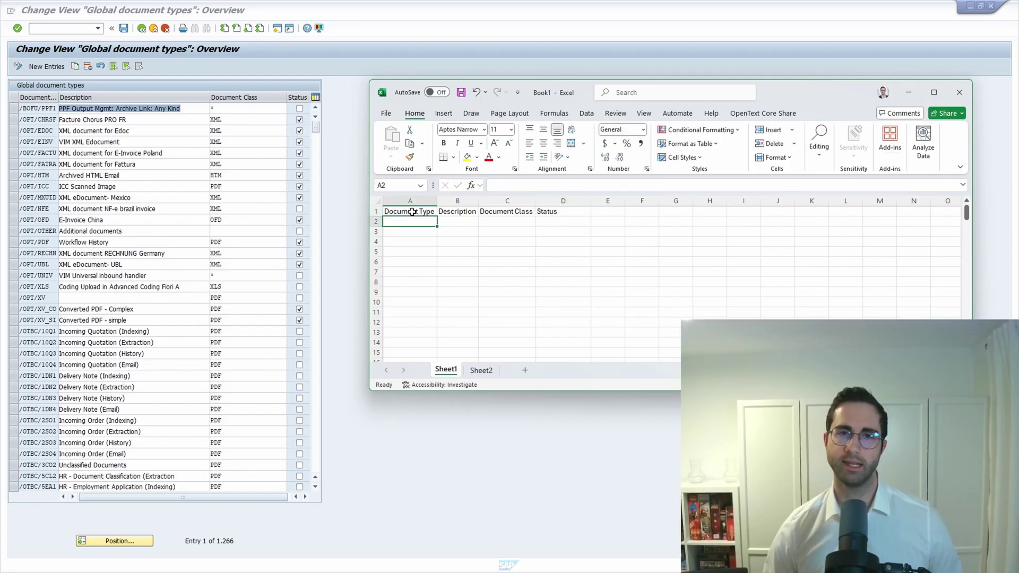
double_click(438, 206)
double_click(478, 202)
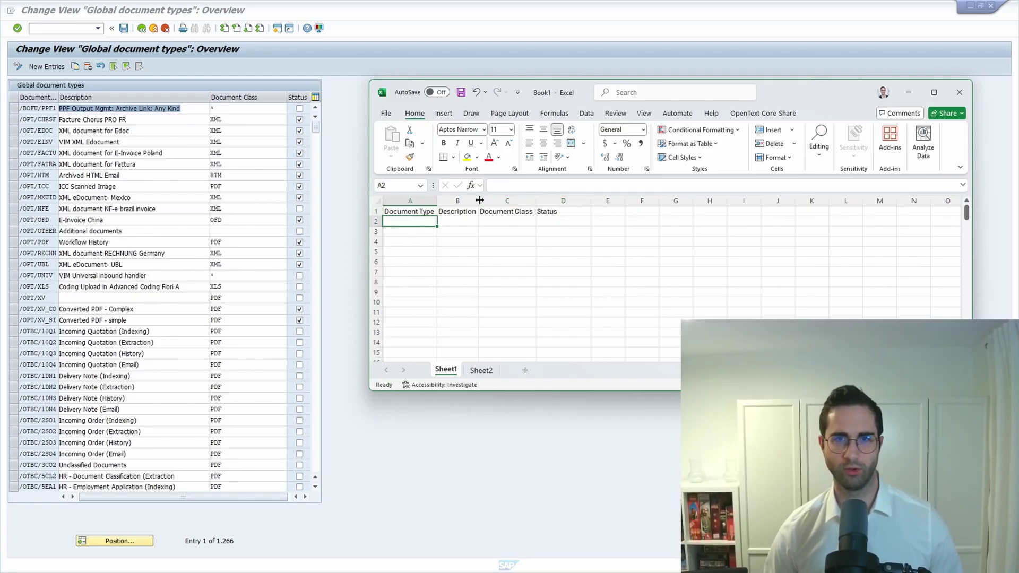
double_click(537, 201)
double_click(590, 201)
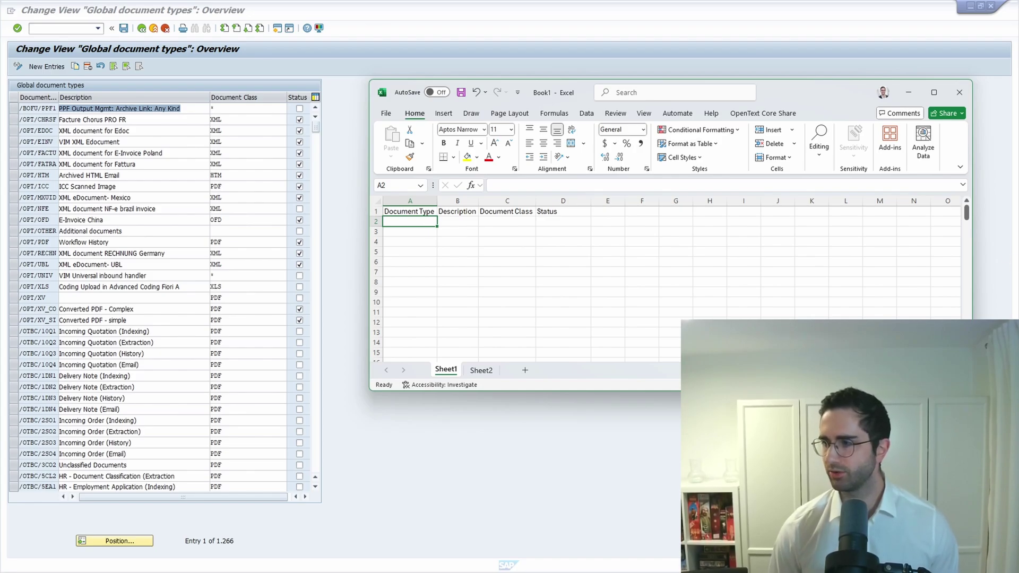
Paste the copied list of document types, ZVIM0100GL through ZVIM0404GL, into the Document Type column starting at A2.
key(alt+Tab)
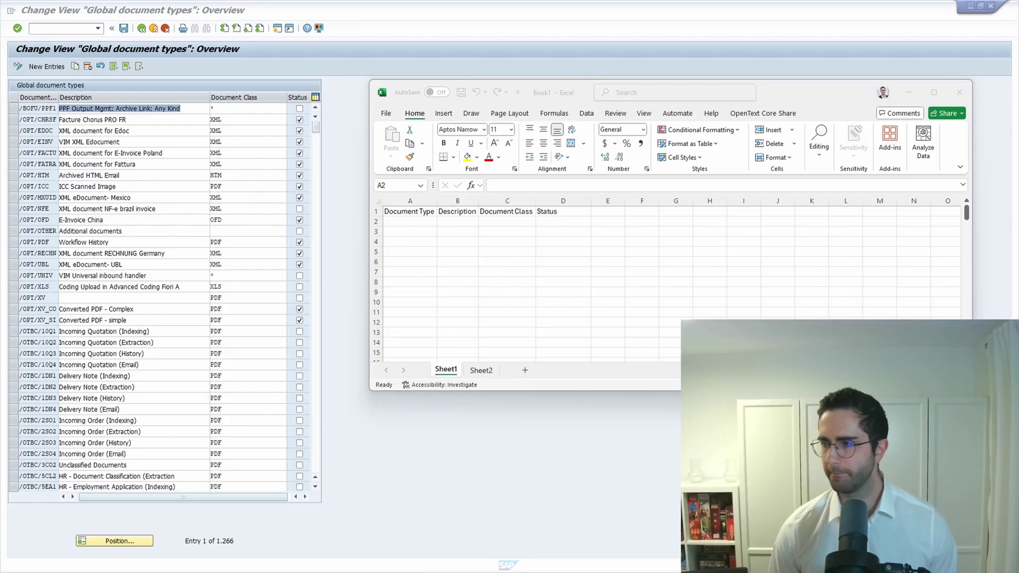
click(404, 222)
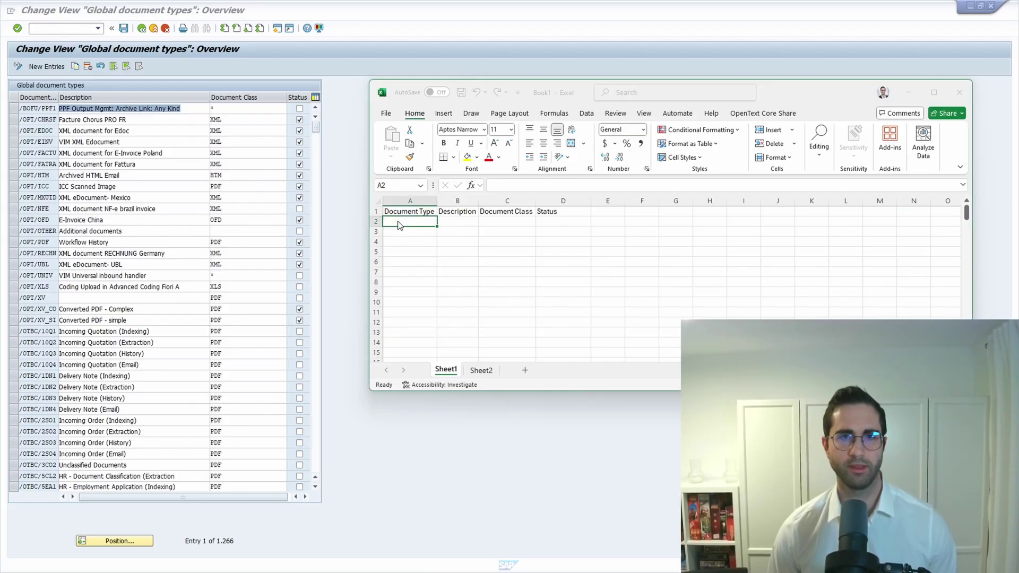
key(ctrl+v)
scroll(422, 272, down, 5)
scroll(422, 272, down, 5)
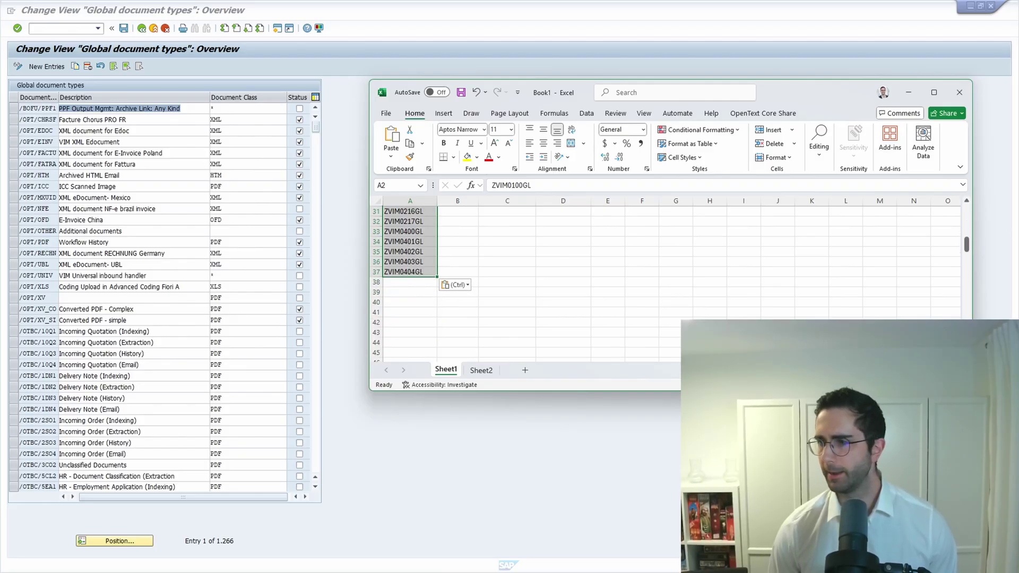
key(alt+Tab)
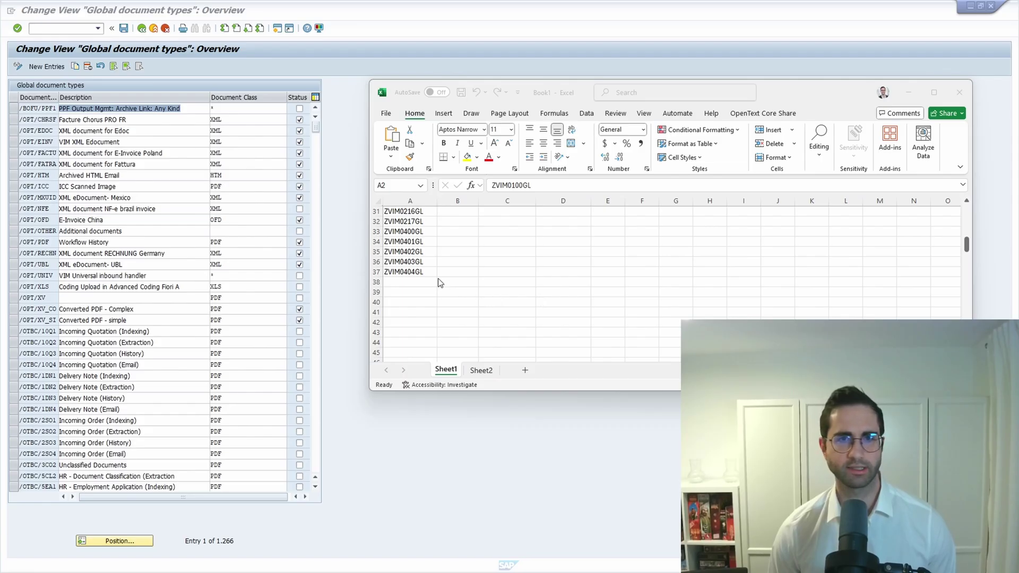
key(alt+Tab)
scroll(432, 282, up, 10)
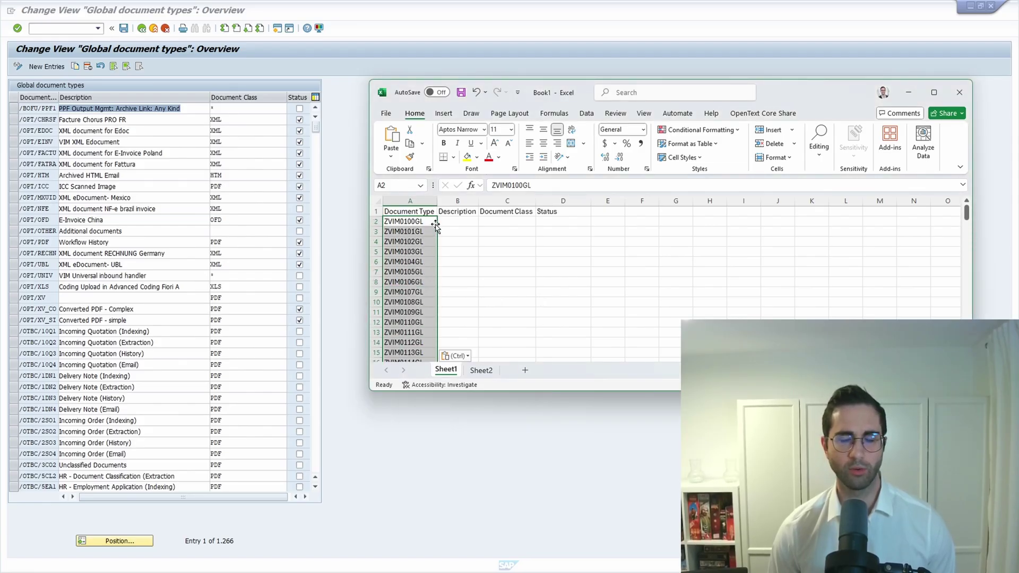
Enter the description Test in B2 and fill it down for all listed document types.
click(457, 222)
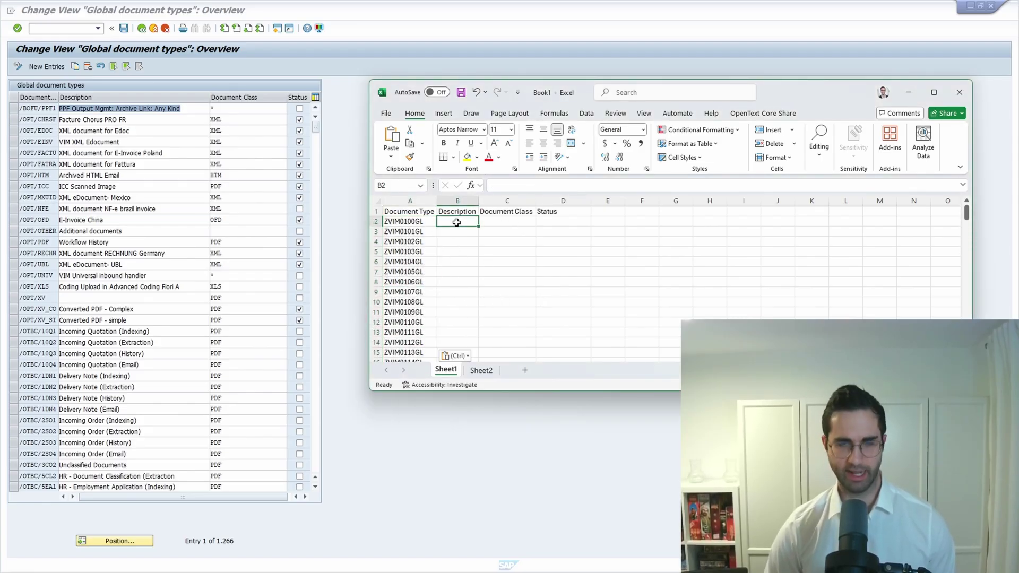
text(Test)
key(Return)
click(456, 222)
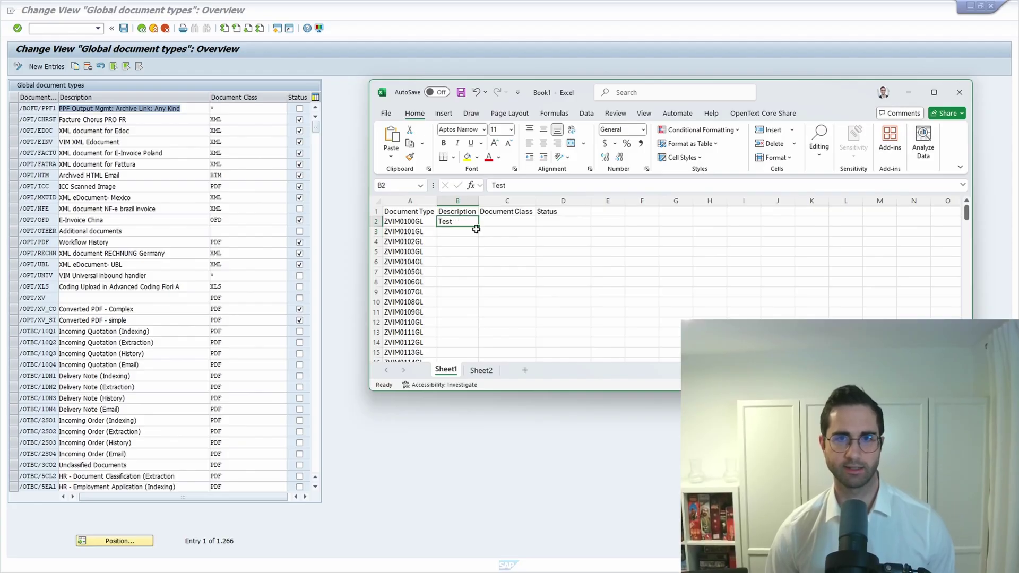
double_click(478, 227)
Enter PDF as the document class in C2 and fill it down for all listed document types.
click(508, 222)
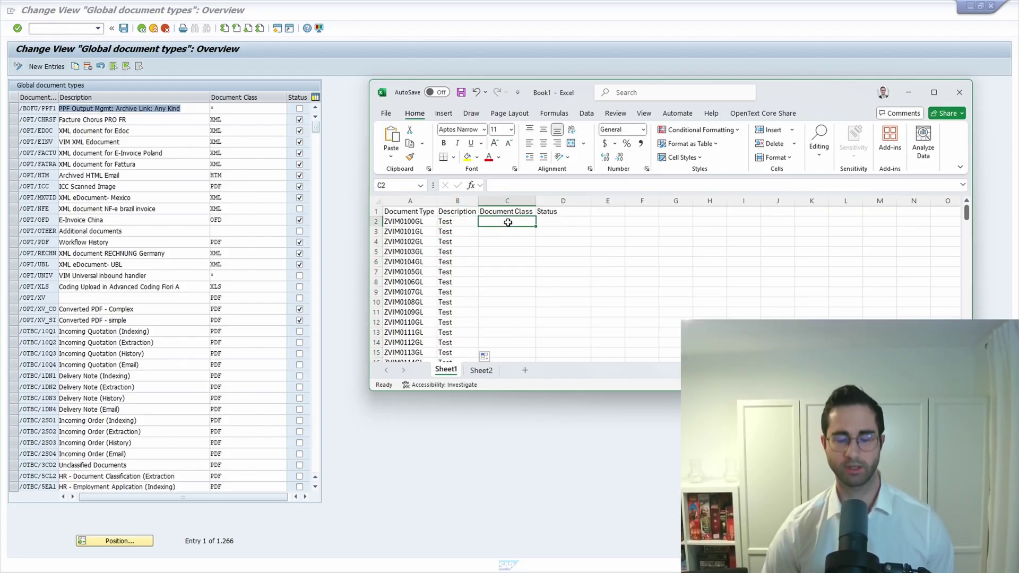
text(PDF)
key(Tab)
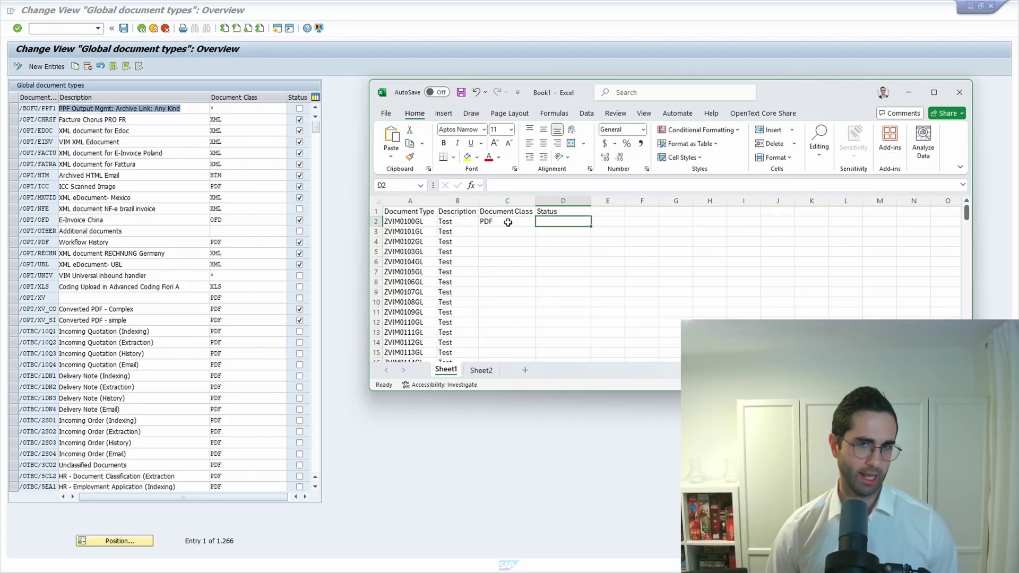
click(507, 222)
double_click(536, 227)
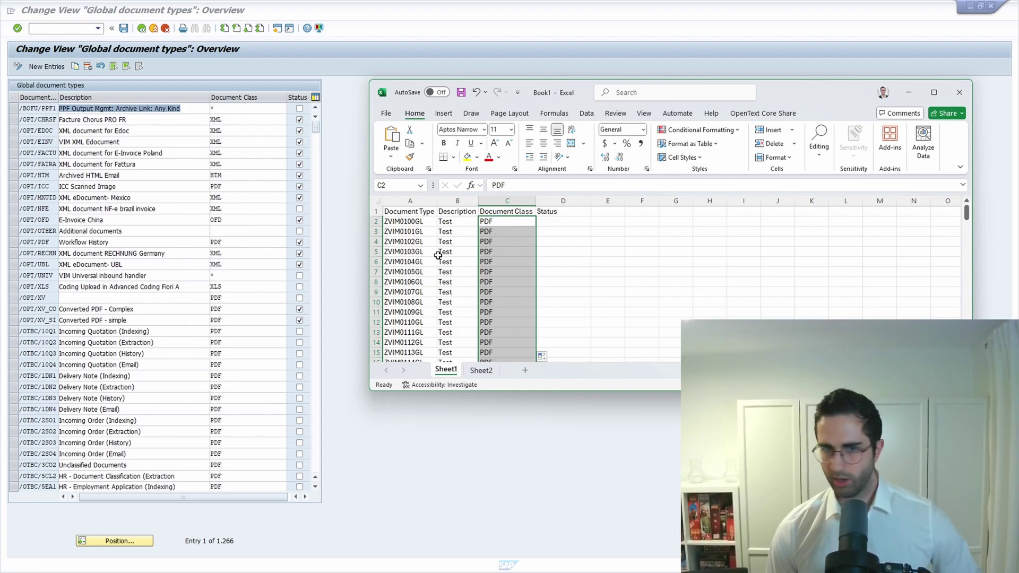
Copy all document type rows, A2 to D37, including the empty Status column.
scroll(423, 248, down, 7)
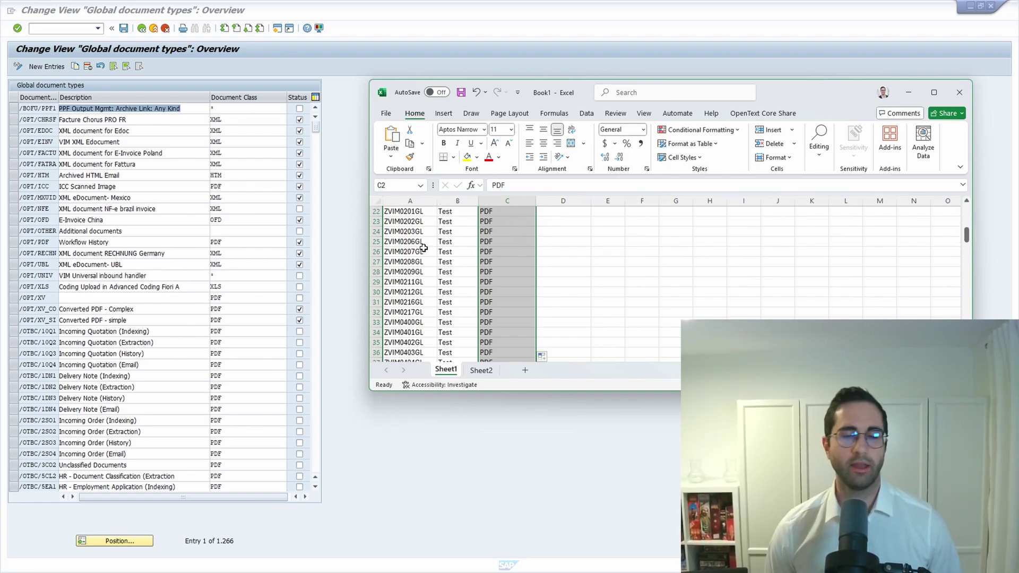
scroll(420, 260, up, 7)
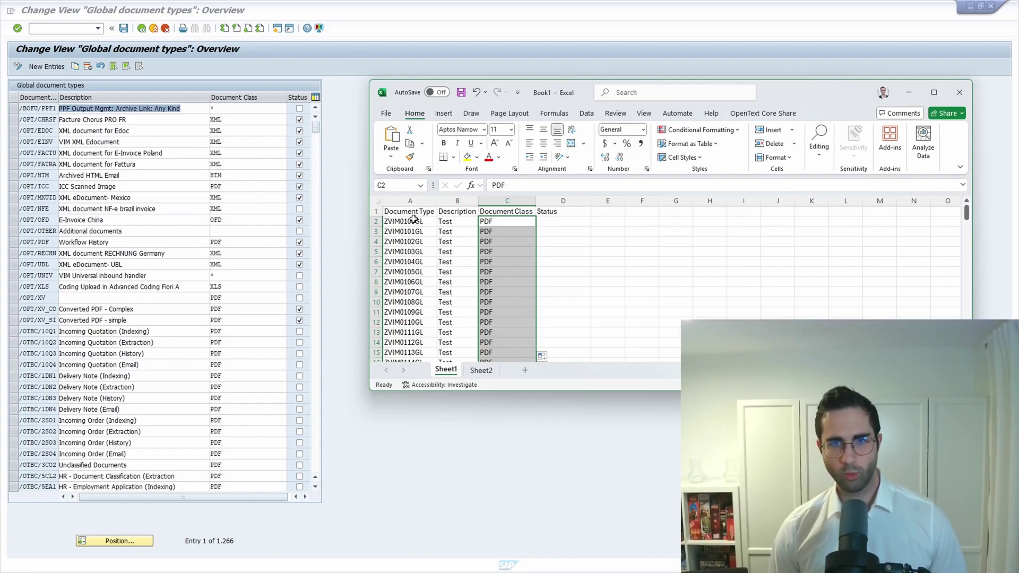
drag(418, 222, 553, 345)
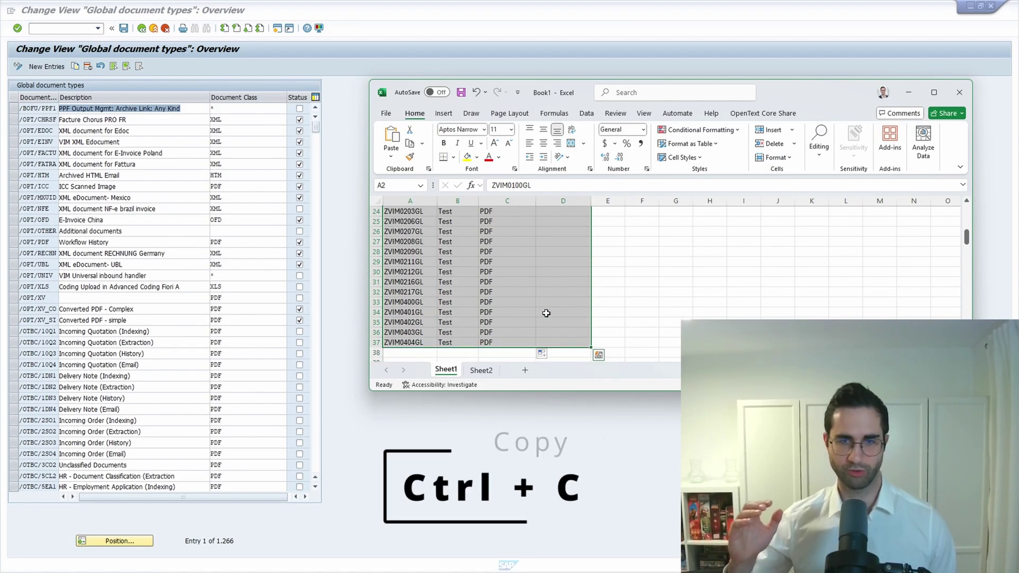
key(ctrl+c)
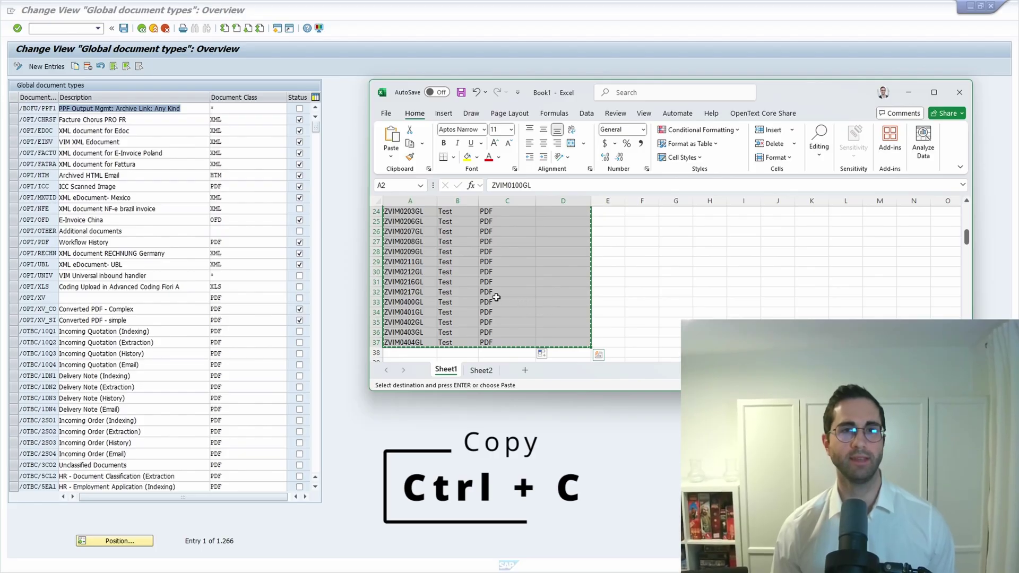
Switch back to SAP and start new entries in the global document types view.
click(346, 236)
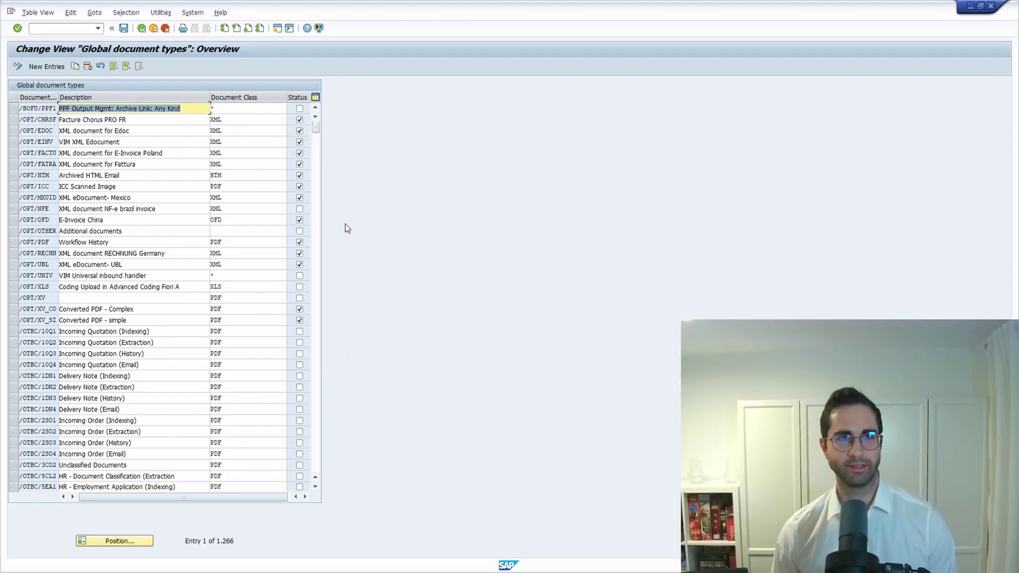
click(46, 66)
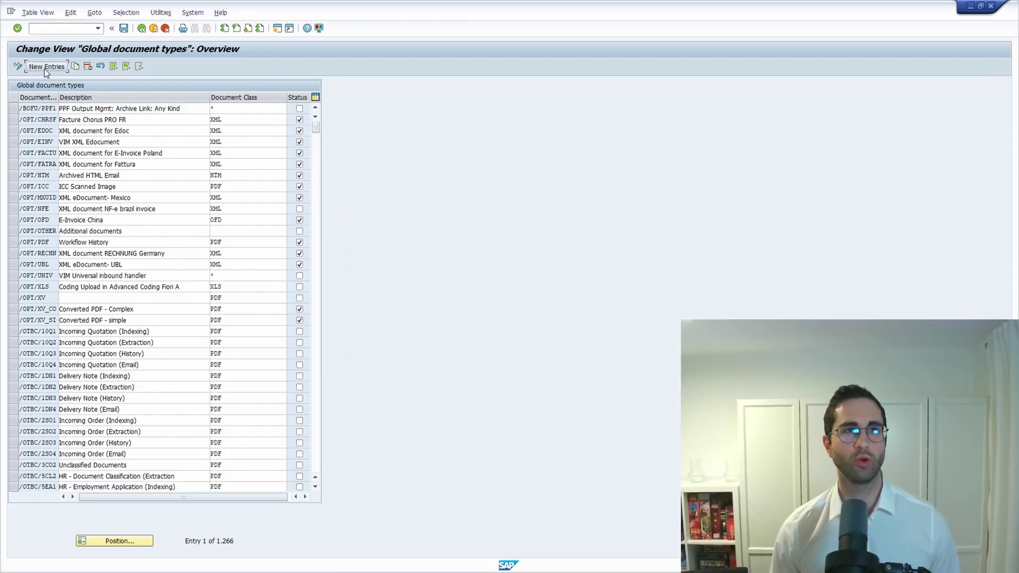
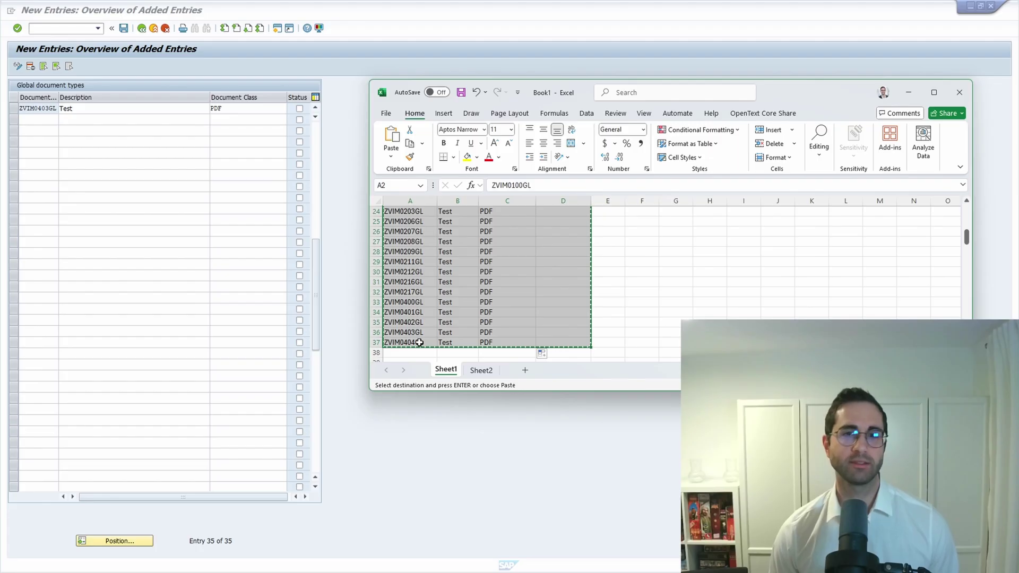
Return to SAP and review the pasted document types from the first entry to the last filled row.
click(346, 286)
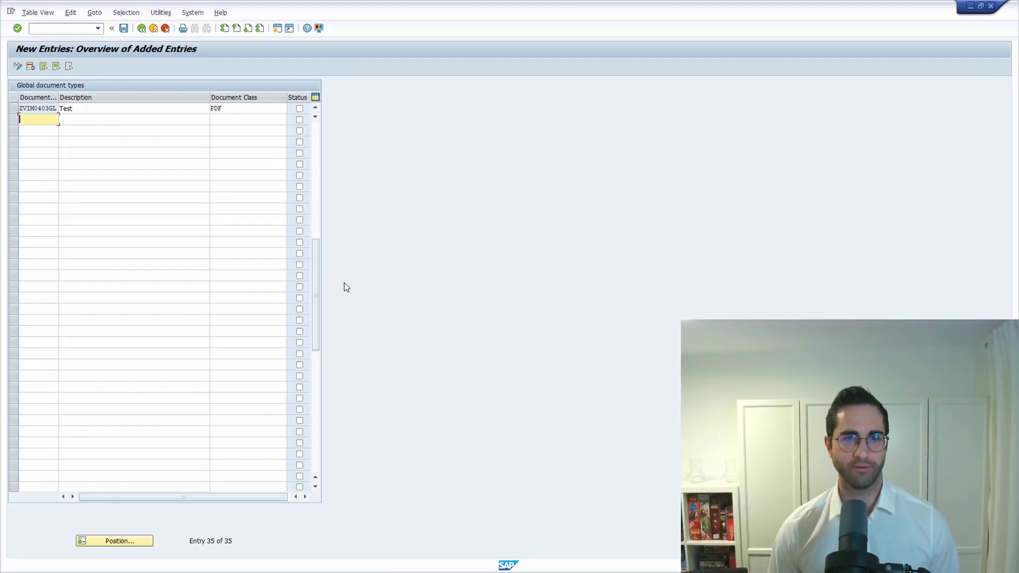
drag(318, 289, 317, 148)
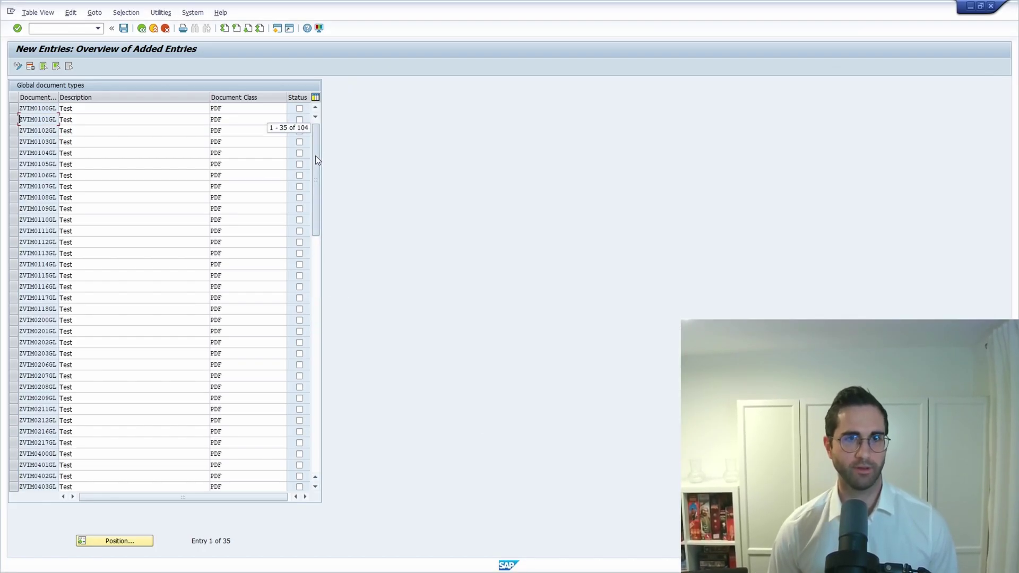
drag(315, 148, 316, 214)
Switch to Excel and copy the last row, A37 to D37, containing document type ZVIM0404GL.
key(alt+Tab)
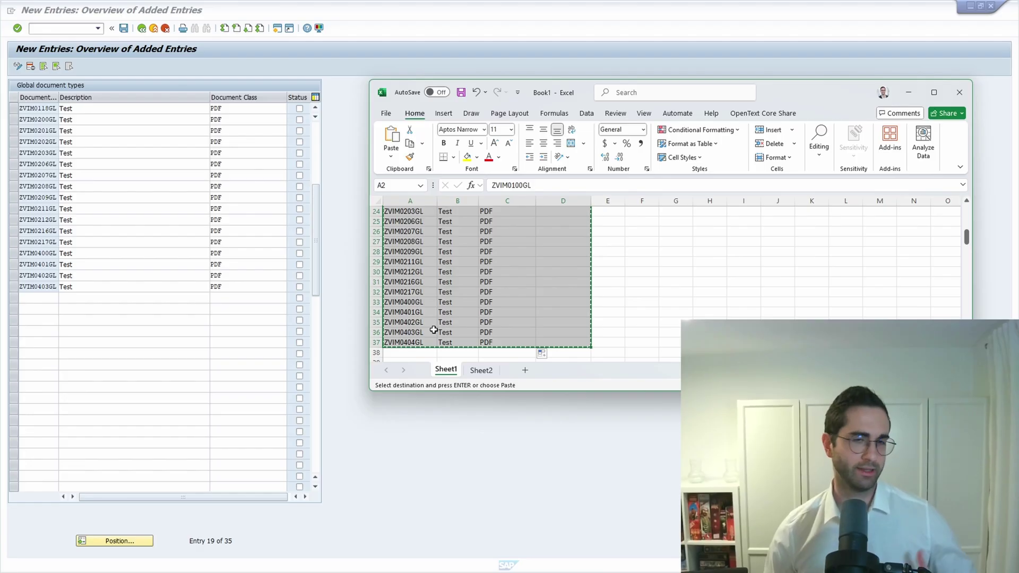
drag(417, 342, 557, 343)
key(ctrl+c)
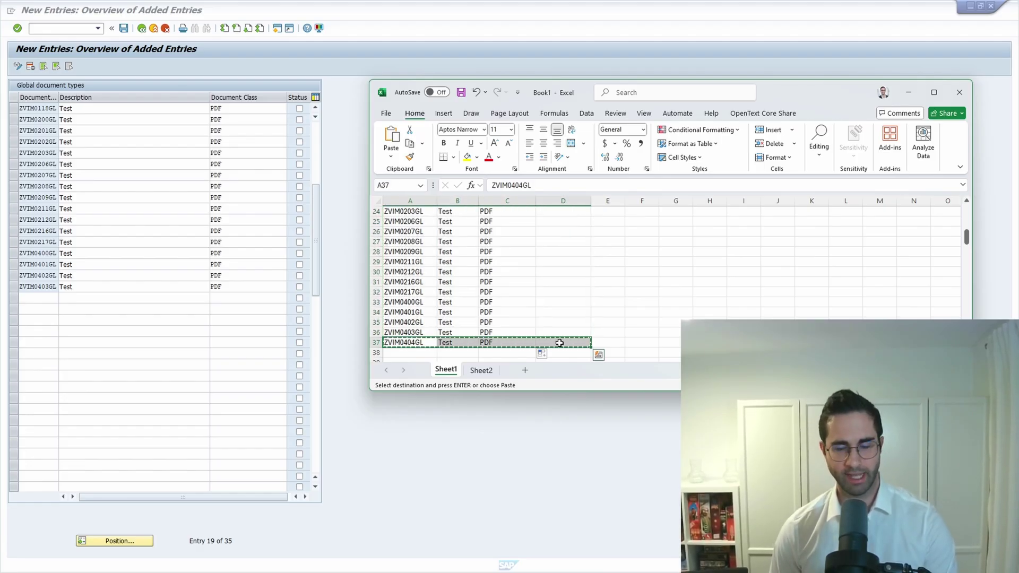
Return to SAP and paste the copied ZVIM0404GL row into the first empty row below ZVIM0403GL.
click(46, 300)
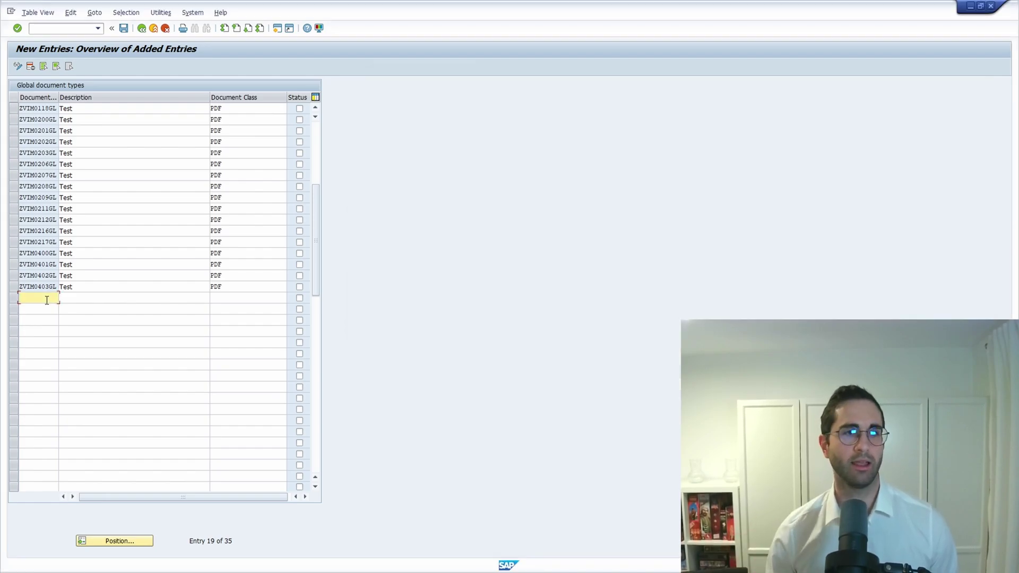
scroll(46, 301, down, 3)
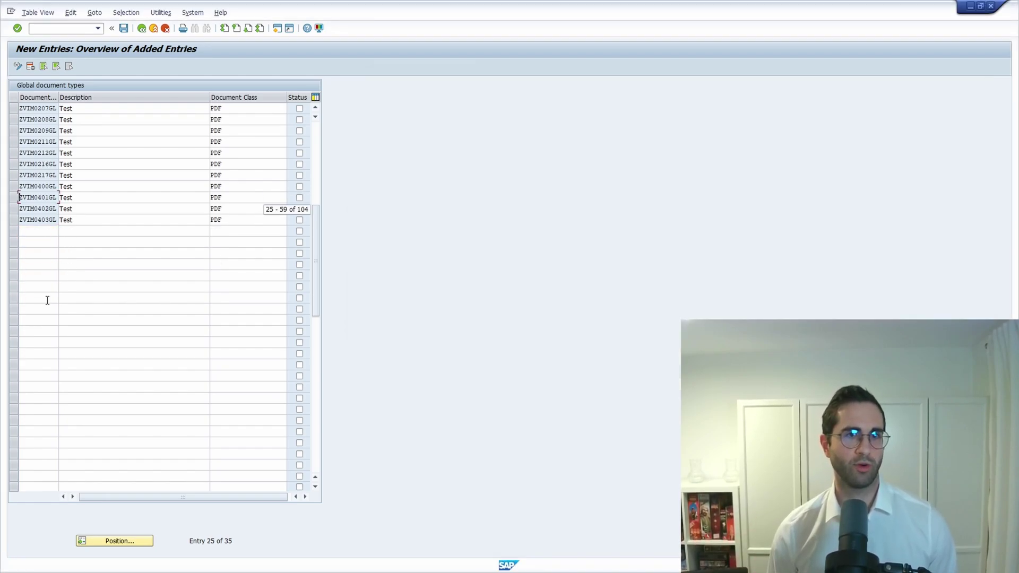
scroll(47, 302, down, 3)
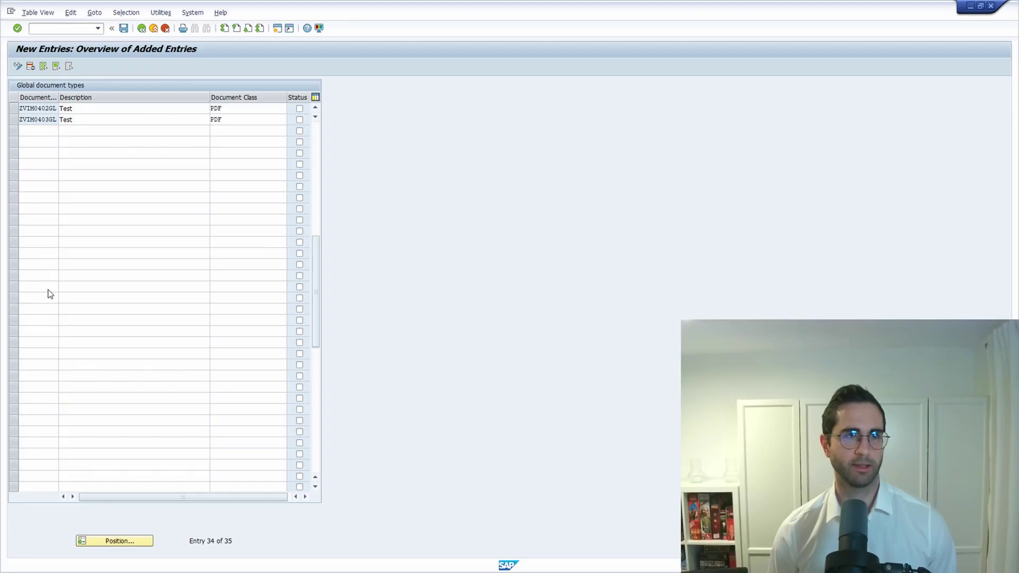
click(315, 108)
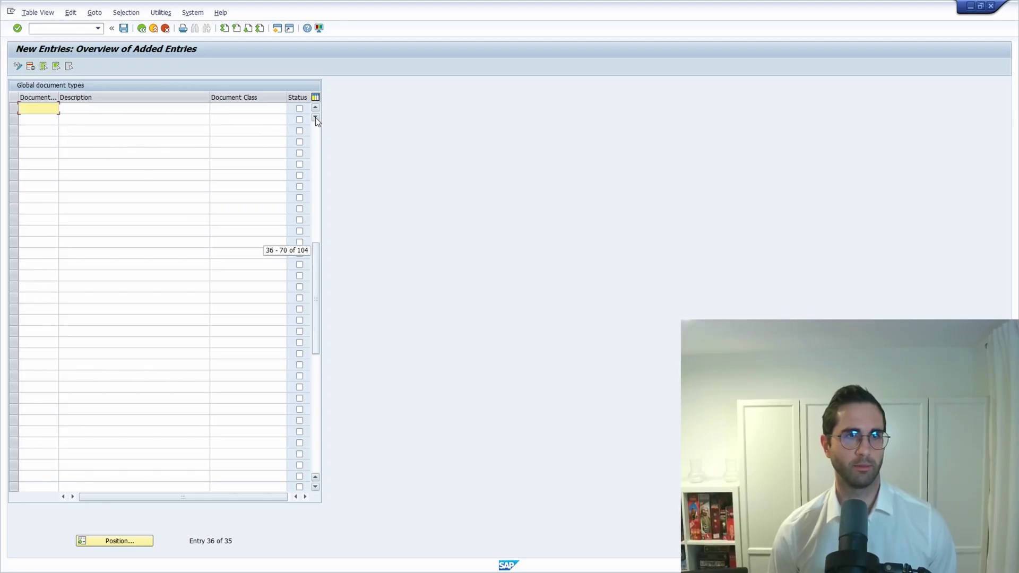
click(315, 107)
click(315, 107)
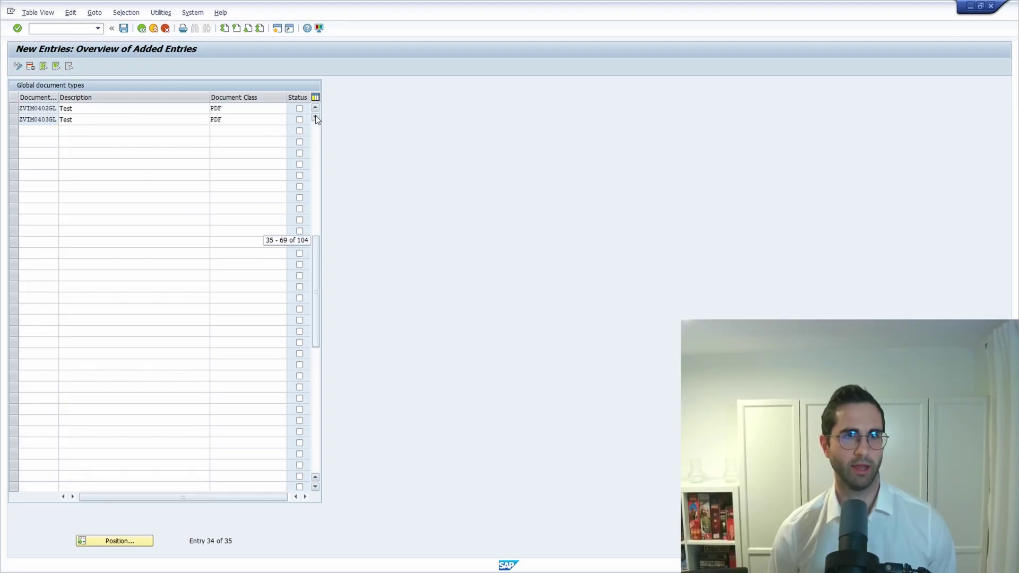
click(315, 118)
click(315, 118)
click(37, 108)
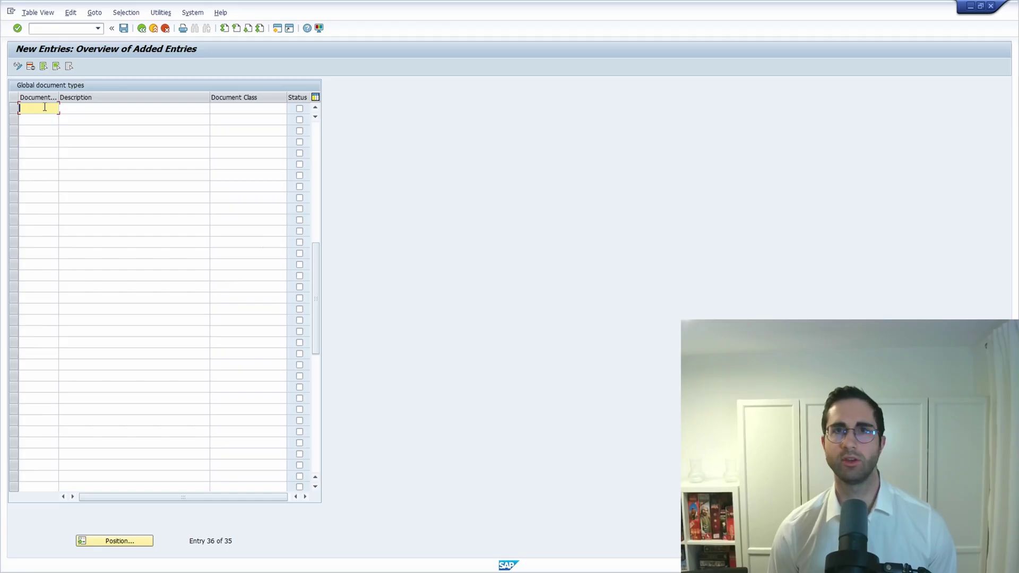
key(ctrl+v)
key(Return)
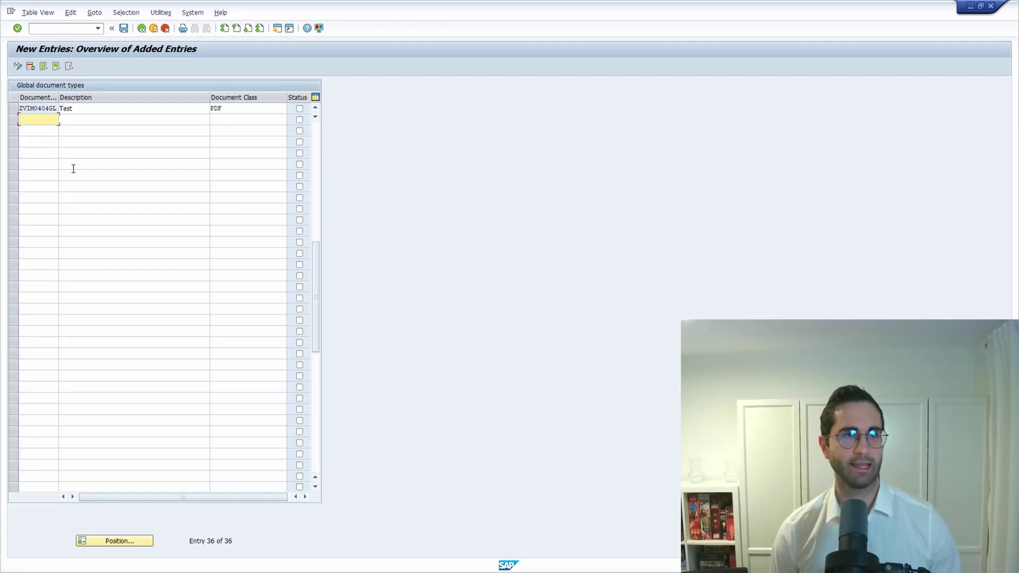
Tick the Status checkbox of every new document type, from ZVIM0100GL to ZVIM0404GL.
drag(316, 319, 316, 176)
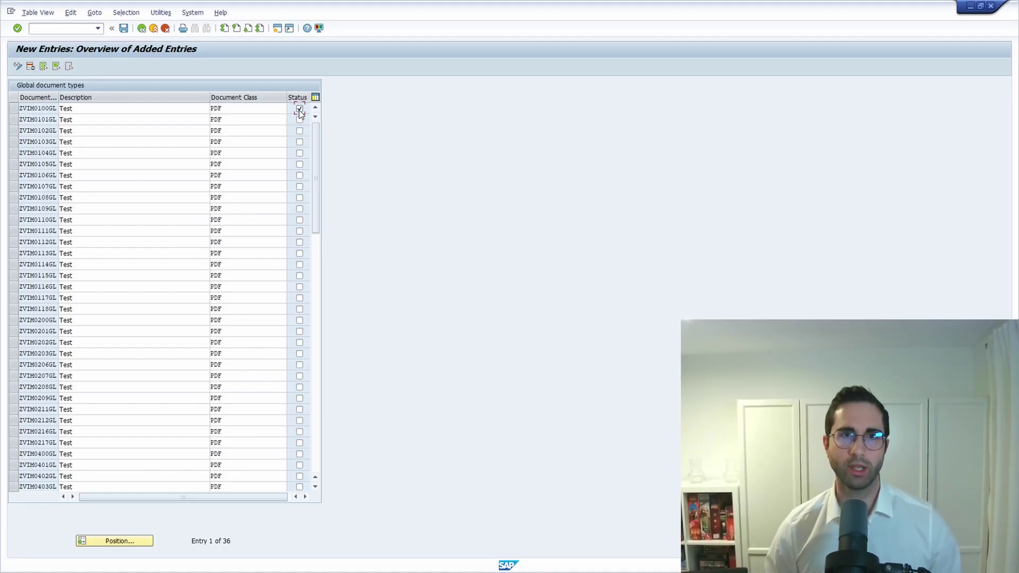
scroll(300, 113, right, 1)
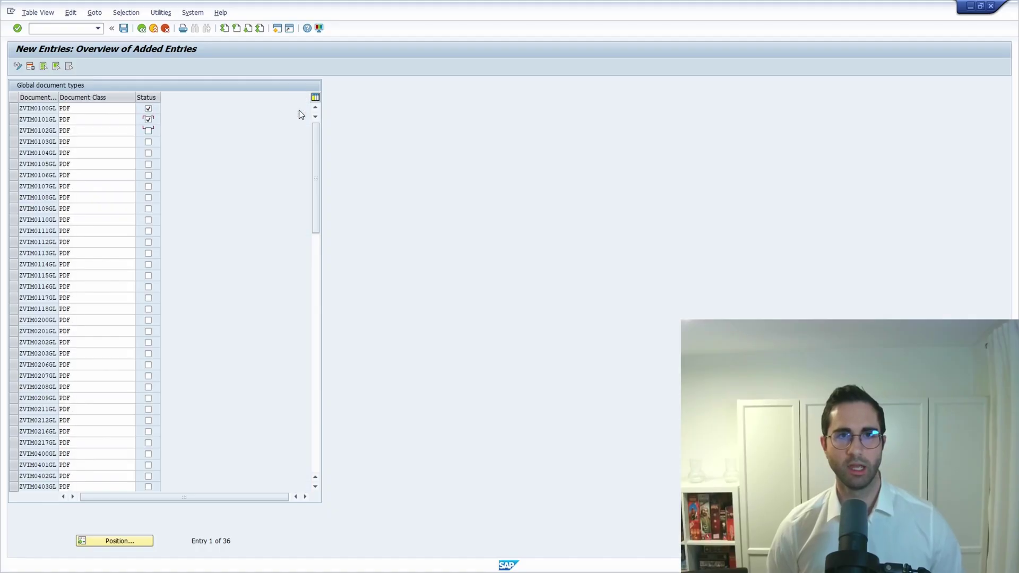
key(Down)
key(space)
key(Down)
key(space)
key(Down)
key(space)
key(Down)
key(space)
key(Down)
key(space)
key(Down)
key(space)
key(Down)
key(space)
key(Down)
key(space)
key(Down)
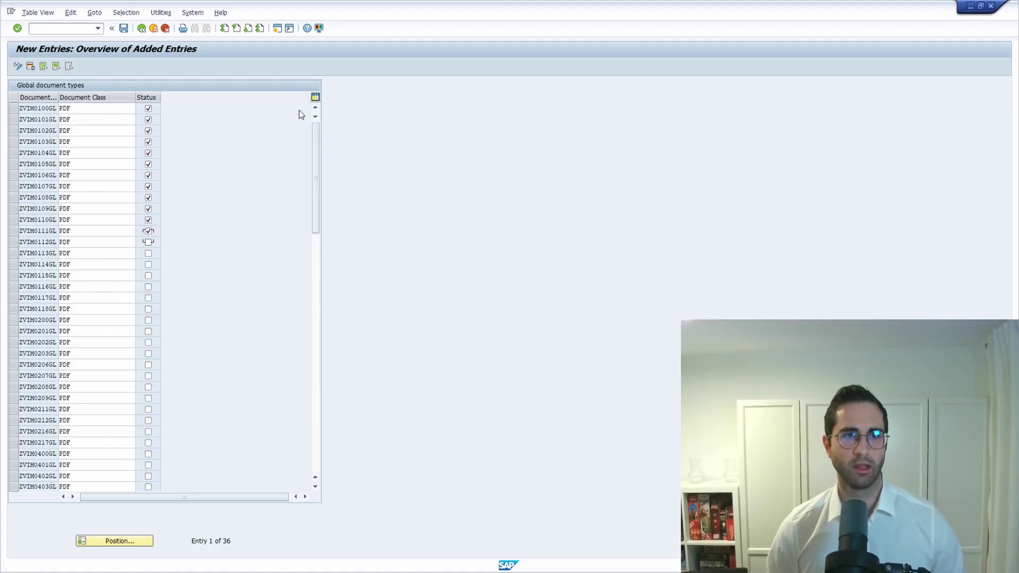
key(Down)
key(Down)
key(Down)
key(space)
key(Down)
key(space)
key(Down)
key(space)
key(Down)
key(space)
key(Down)
key(space)
key(Down)
key(space)
key(Down)
key(space)
key(Down)
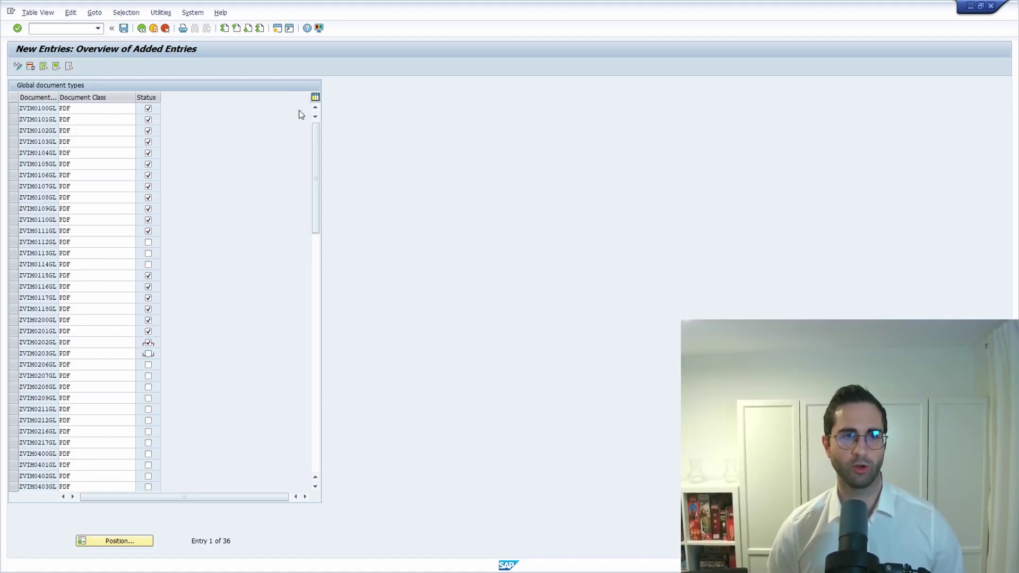
key(space)
key(Down)
key(space)
key(Down)
key(space)
key(Down)
key(space)
key(Down)
key(space)
key(Down)
key(space)
key(Down)
key(space)
key(Down)
key(space)
key(Down)
key(space)
key(Down)
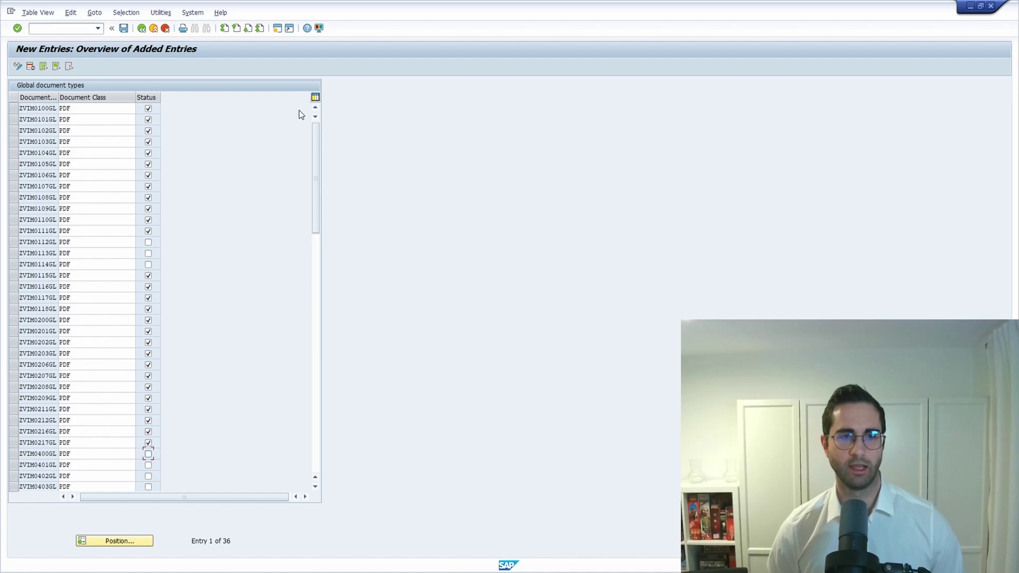
key(space)
key(Down)
key(space)
key(Down)
key(space)
key(Down)
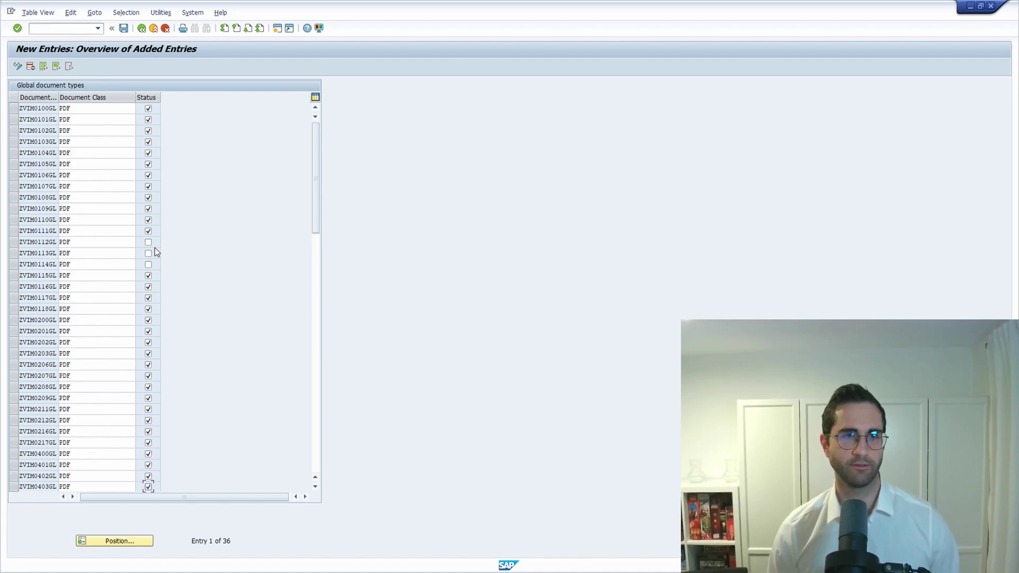
scroll(198, 247, down, 2)
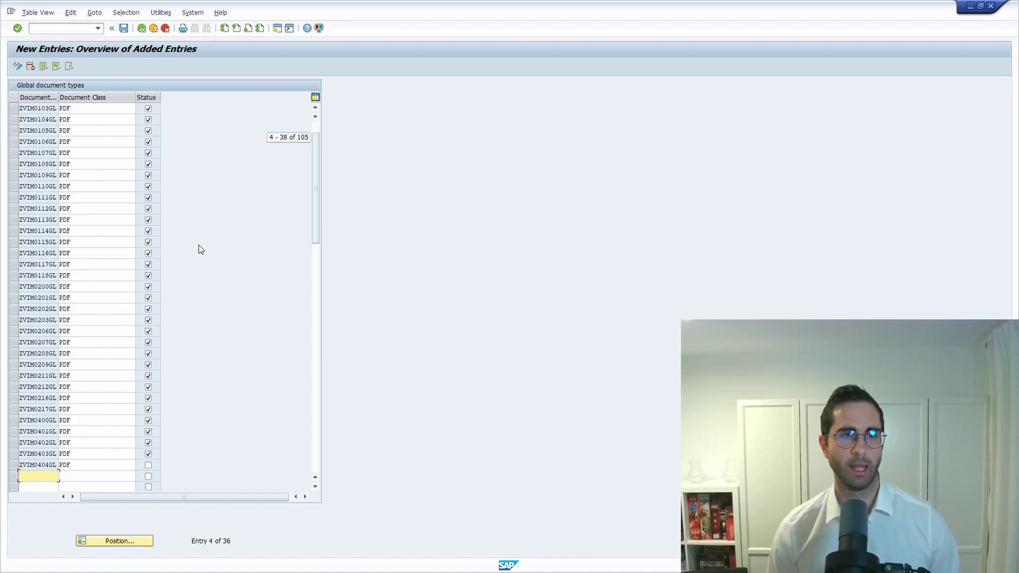
click(150, 434)
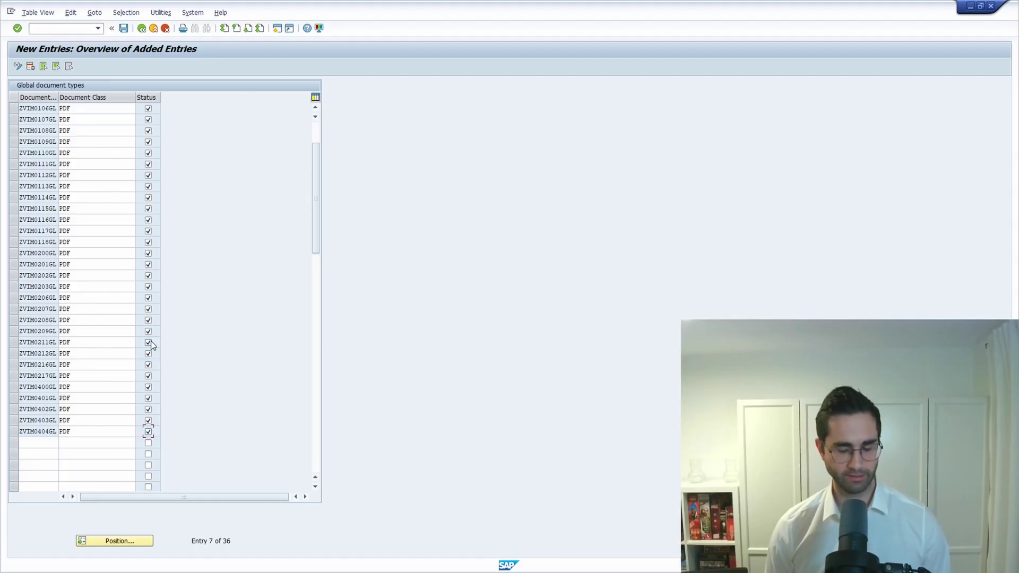
drag(224, 497, 222, 498)
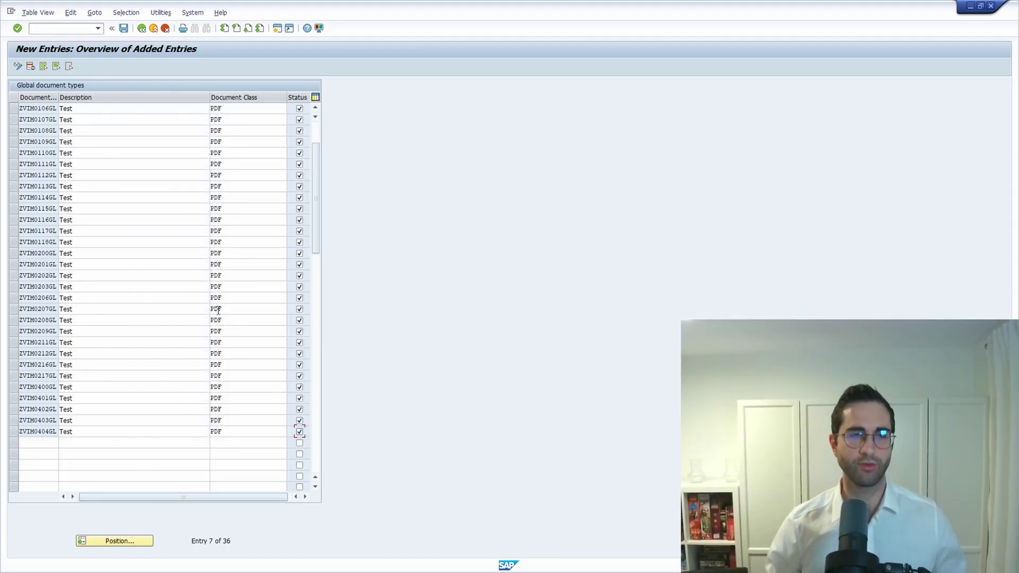
Save the new global document types to the proposed customizing request and accept the local request warning.
click(123, 29)
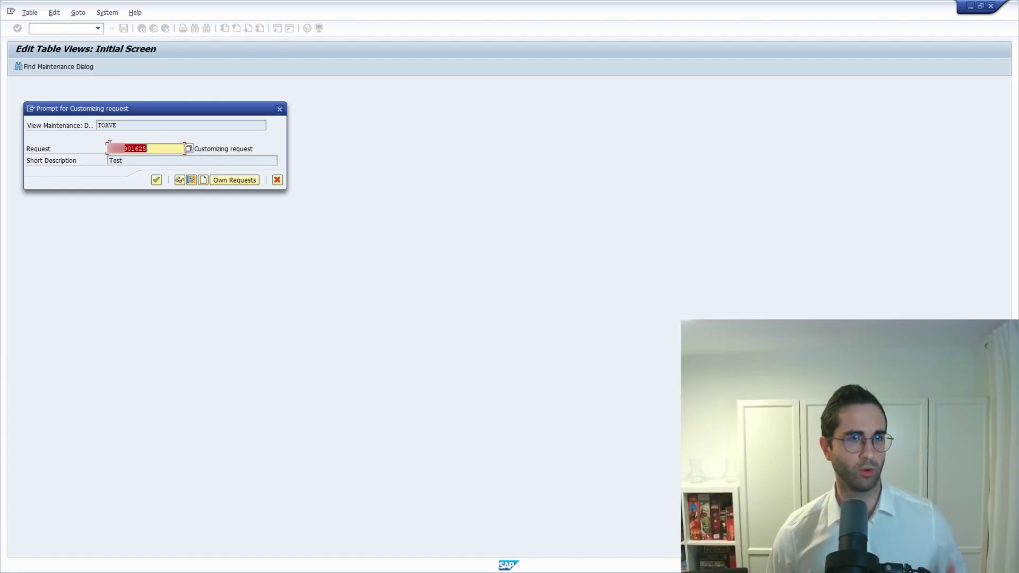
click(156, 180)
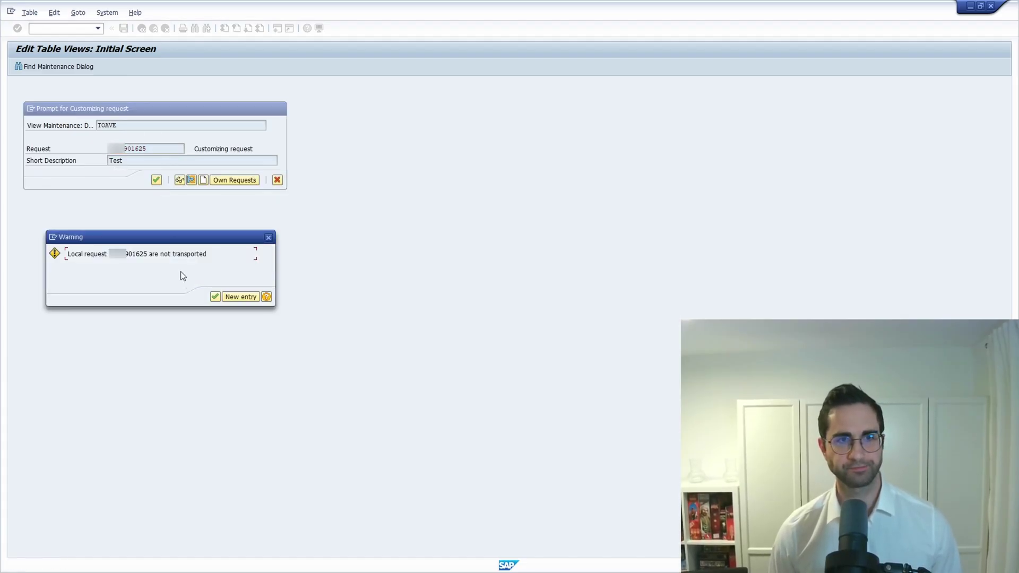
click(215, 296)
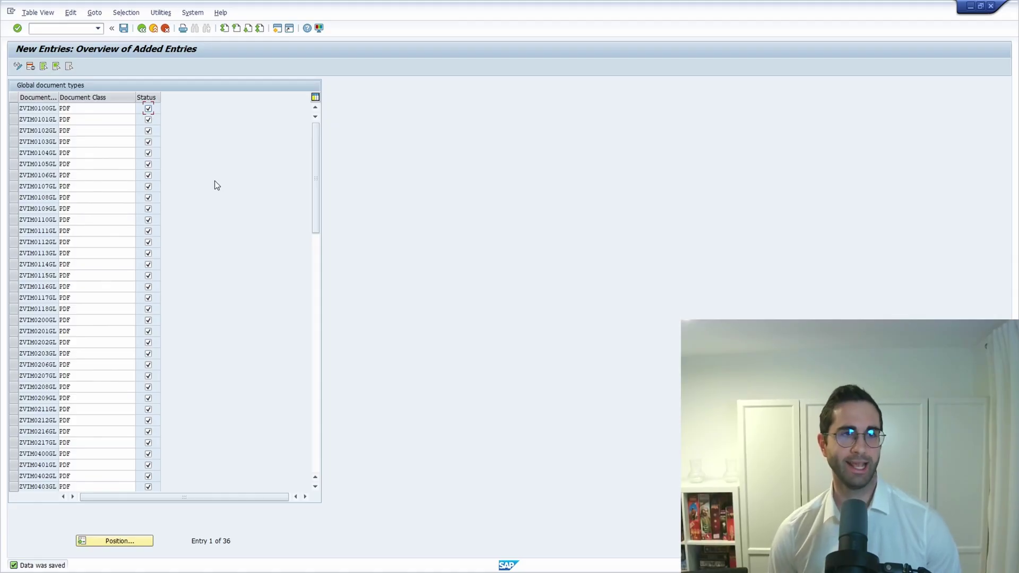
Open the Links for Content Repositories view with transaction code /noac3.
click(70, 29)
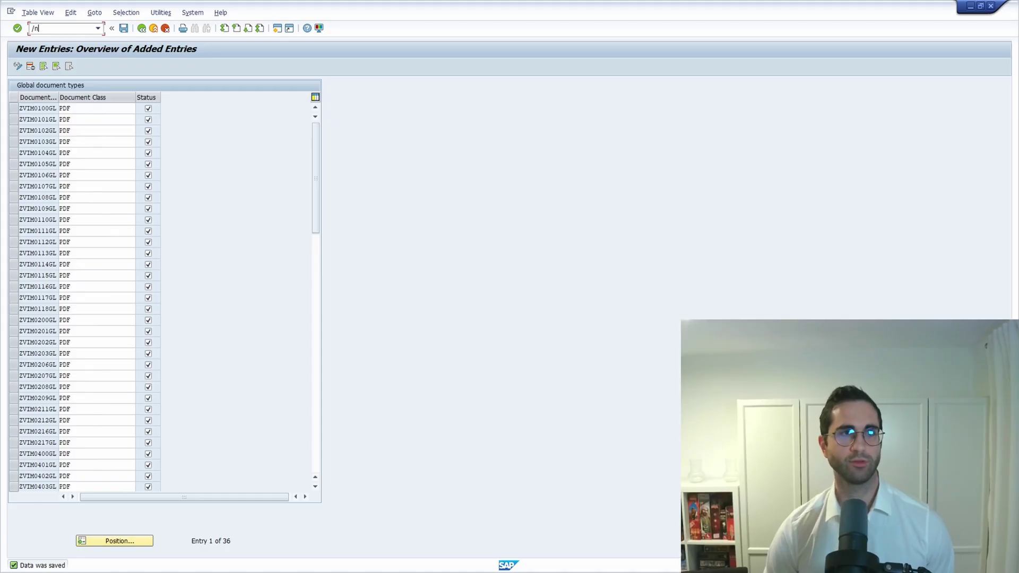
text(/n)
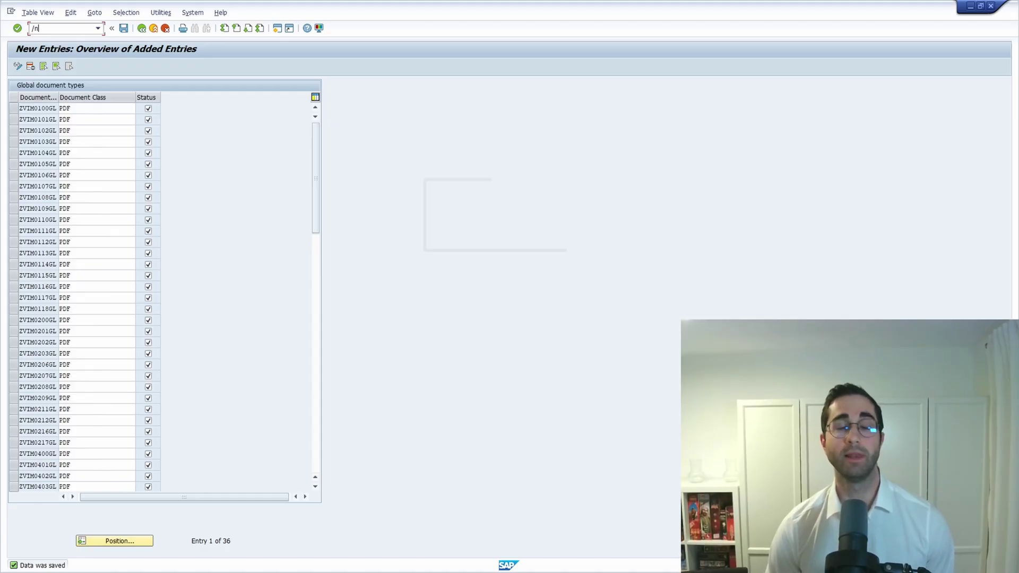
text(oac3)
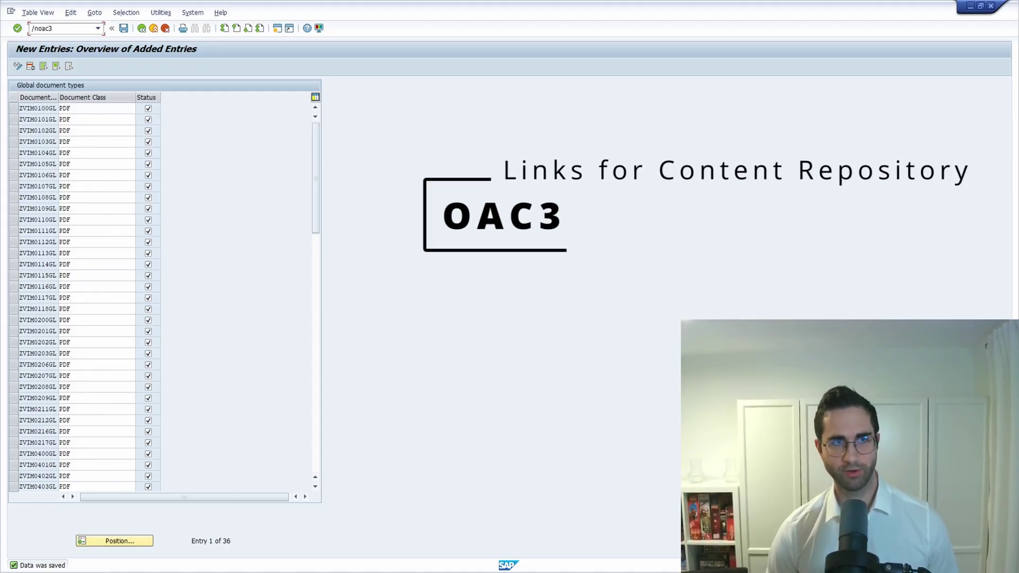
key(Return)
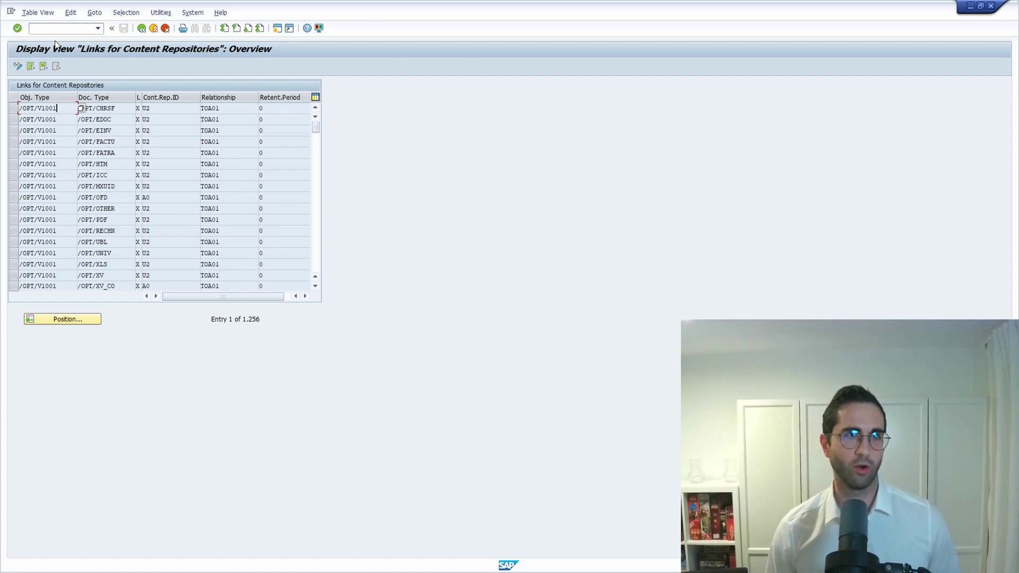
Examine the technical information of the Obj. Type field for its table name, and close it.
double_click(67, 125)
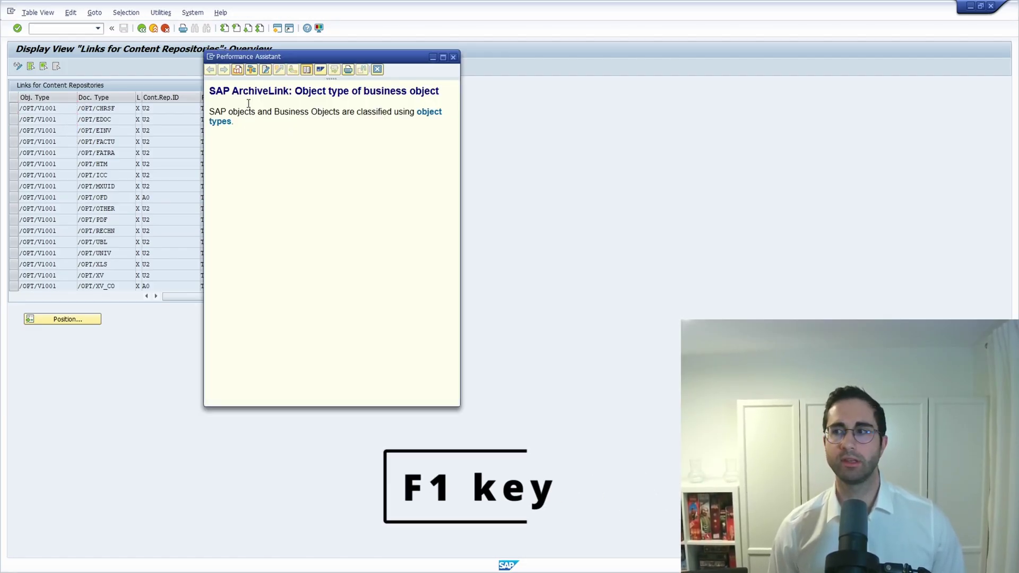
click(252, 72)
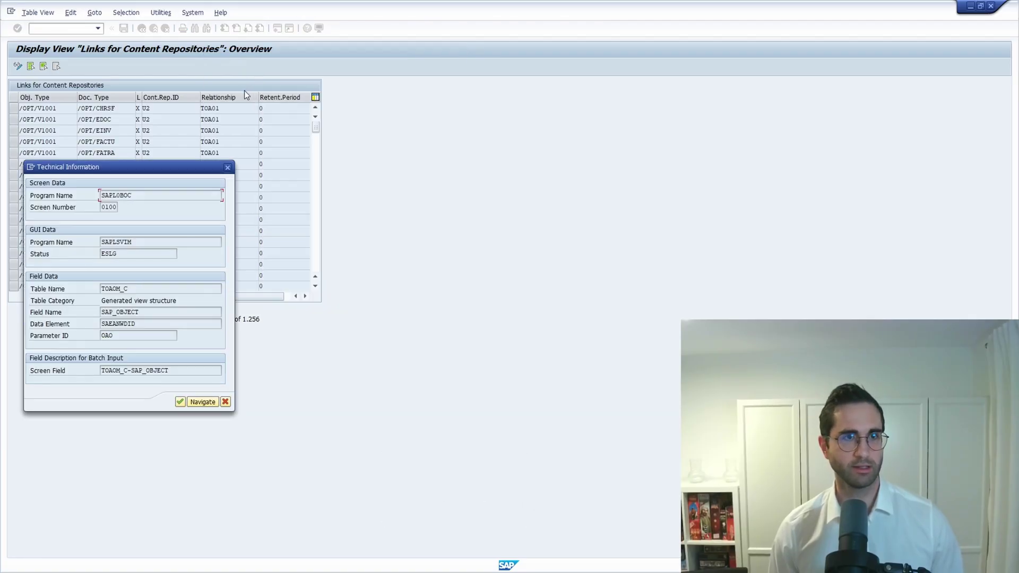
double_click(128, 288)
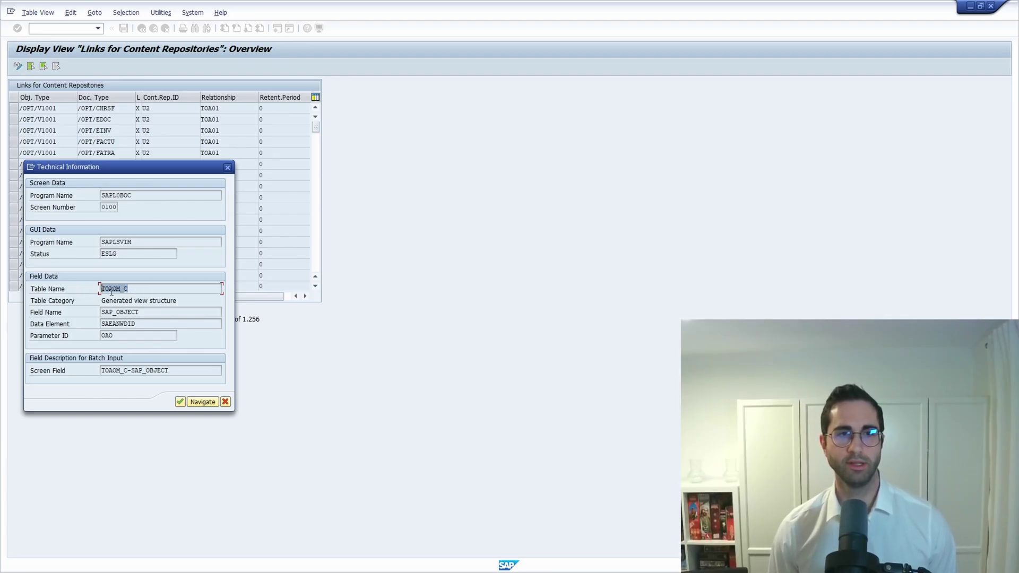
click(152, 290)
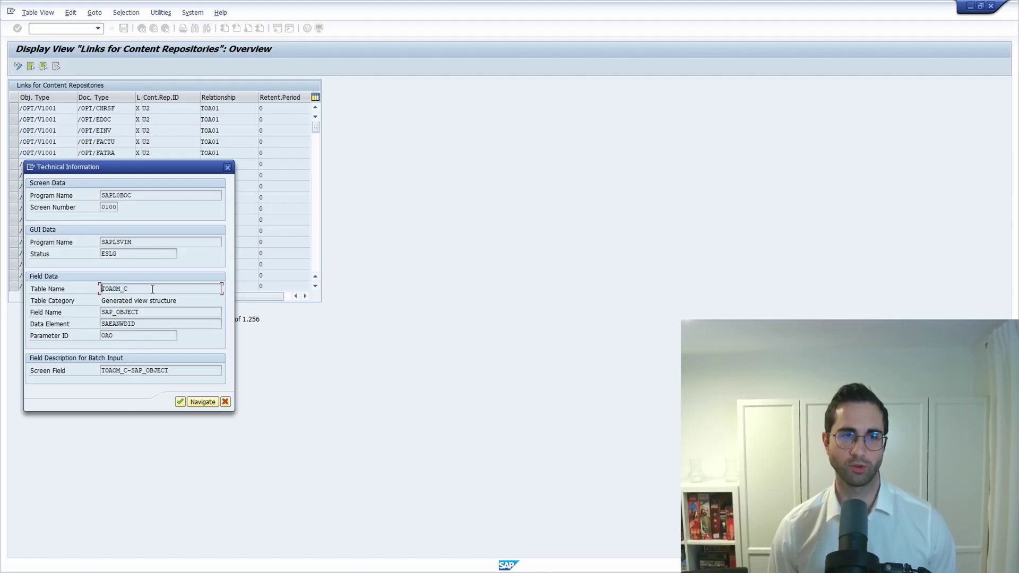
click(228, 167)
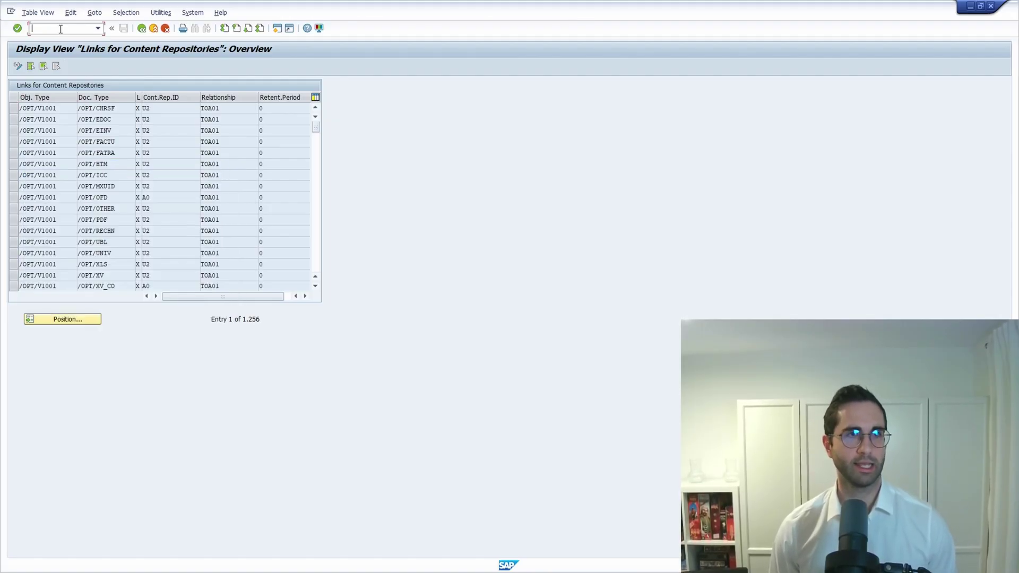
Open transaction SE93, display the definition of OAC3, and examine its VIEWNAME default value.
click(61, 29)
text(/nse)
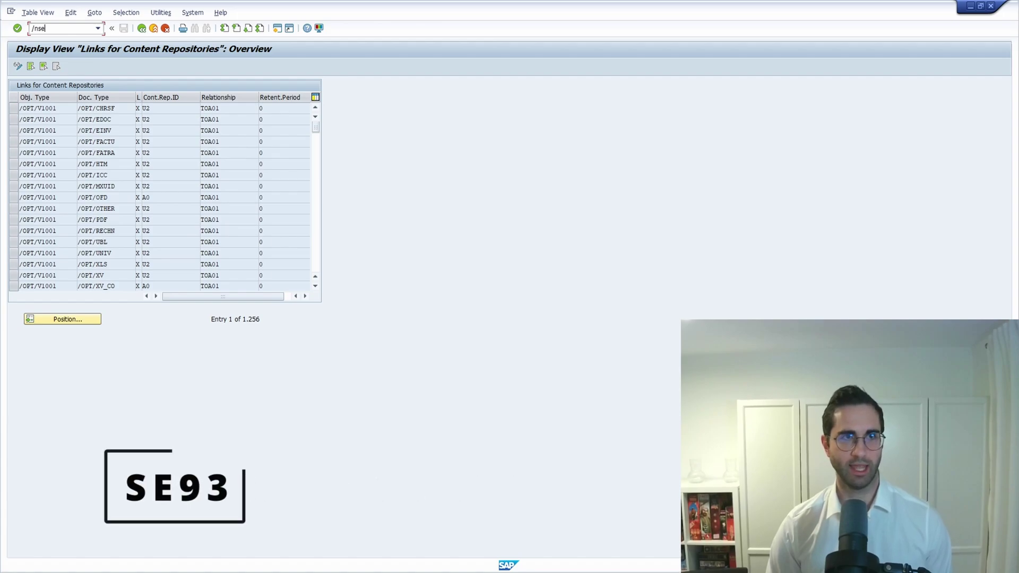
text(93)
key(Return)
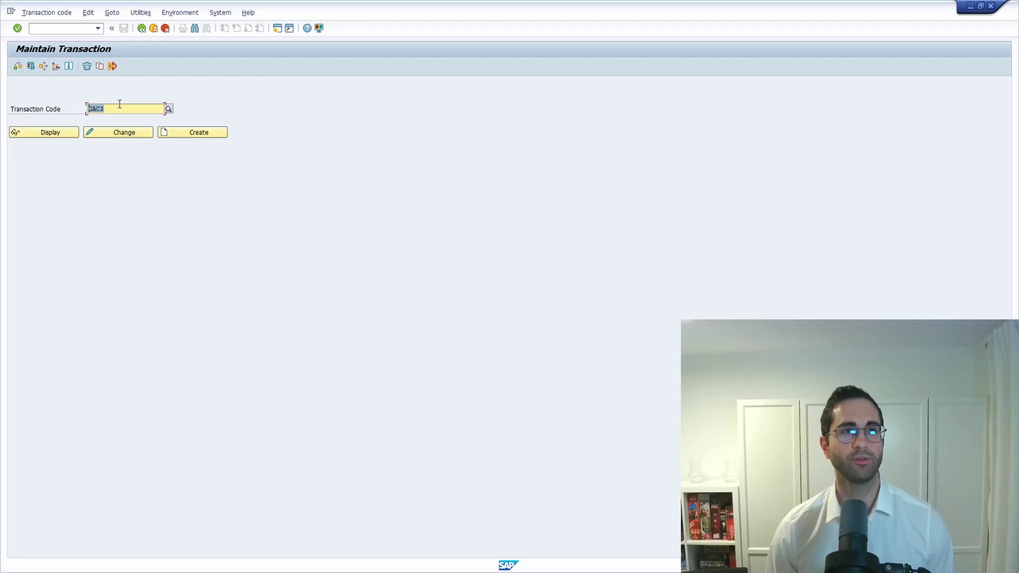
click(56, 132)
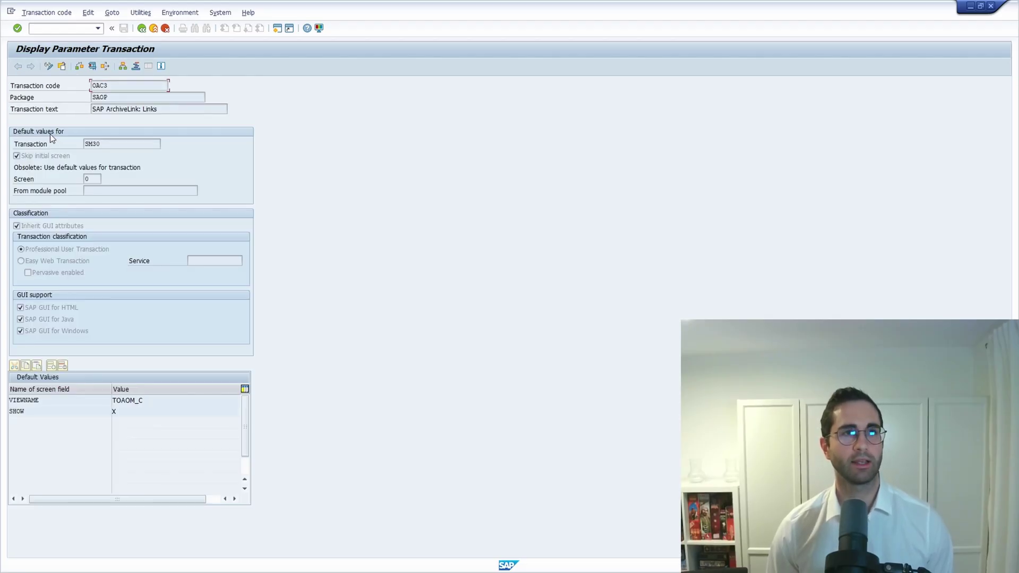
drag(151, 402, 70, 404)
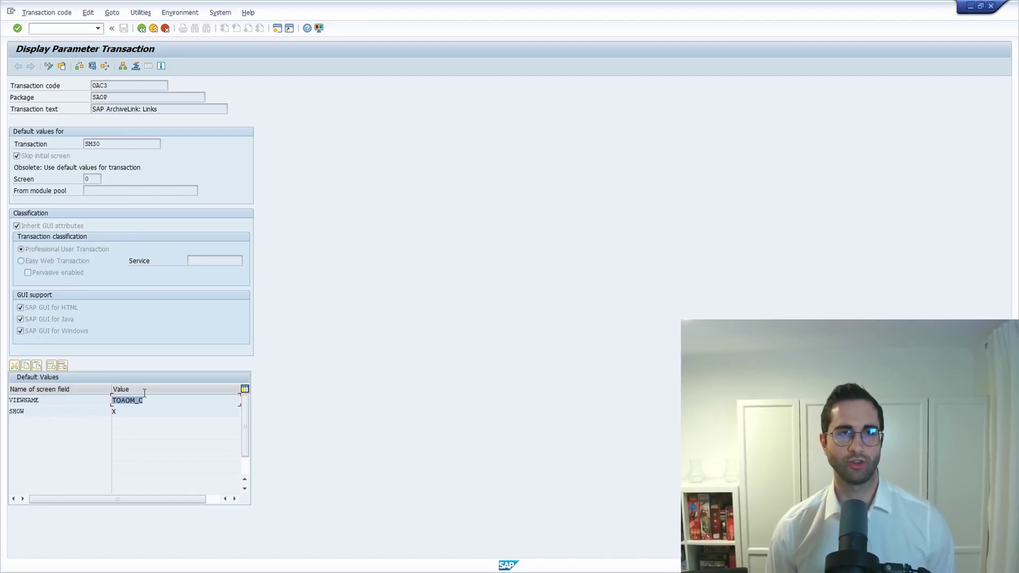
Open the General Table Display with transaction code /nse16n.
click(58, 30)
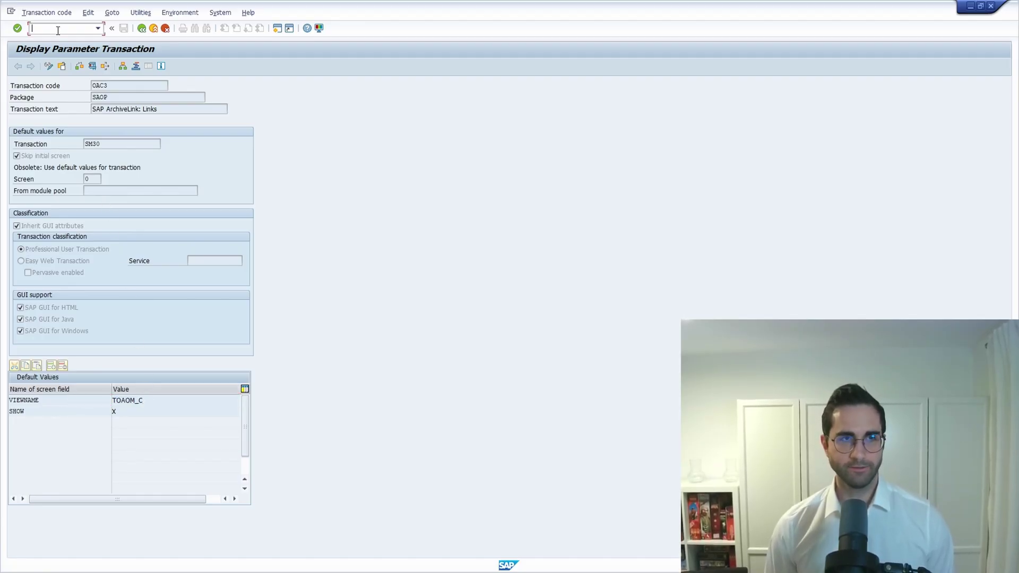
text(/nse16n)
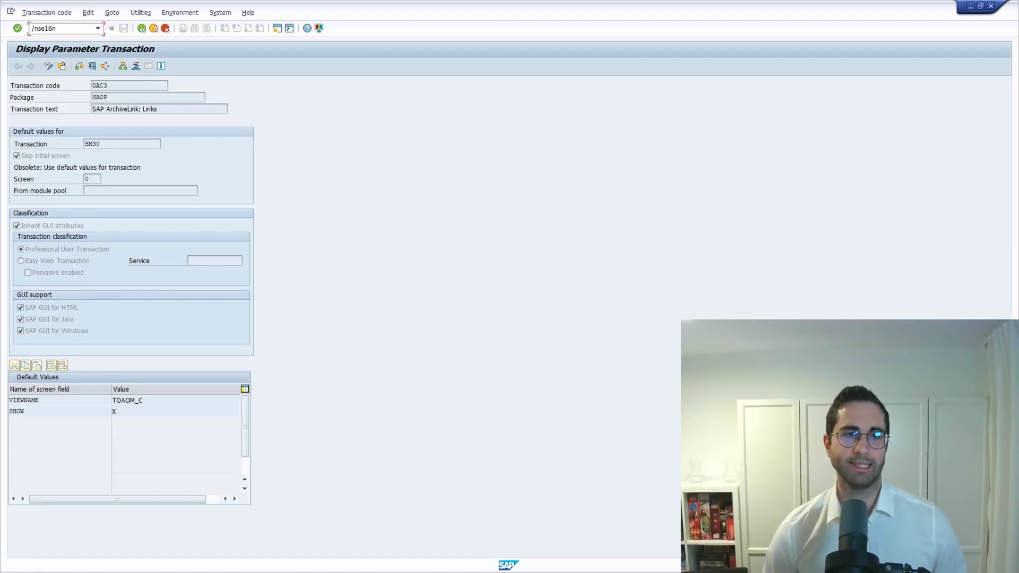
key(Return)
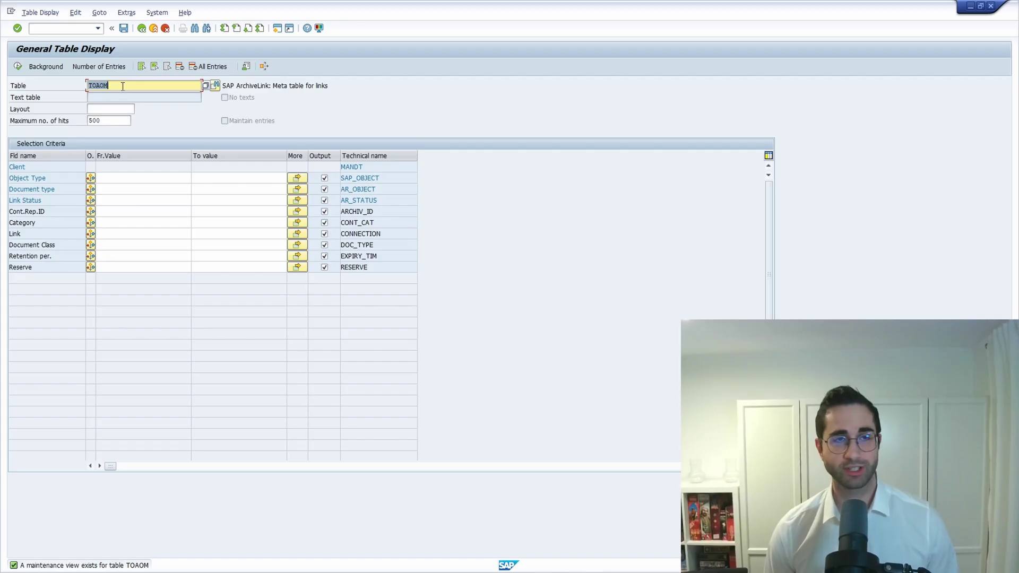
Open the ABAP Dictionary with transaction code /nse11 and display the definition of view TOAOM_C.
click(64, 30)
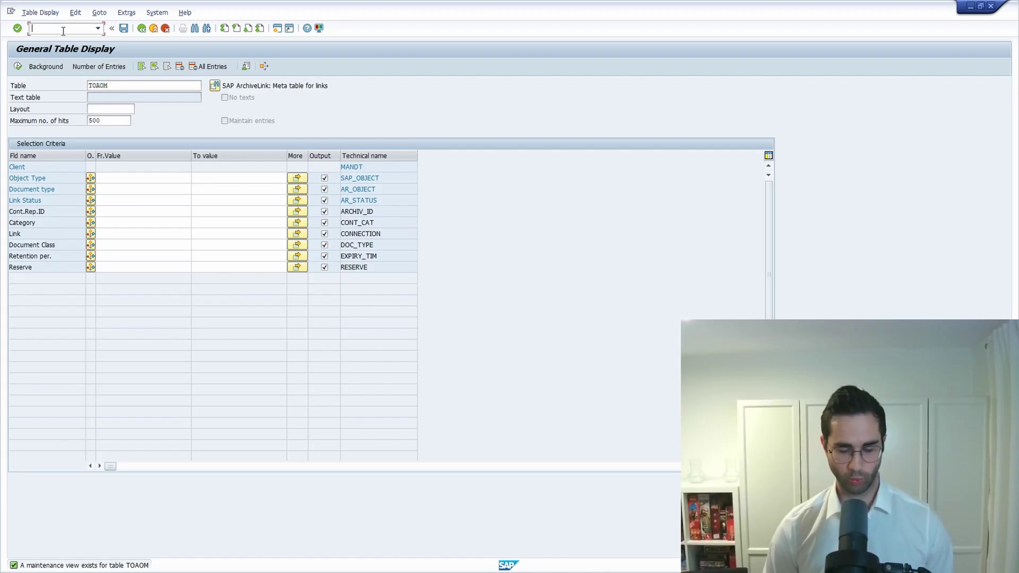
text(/nse11)
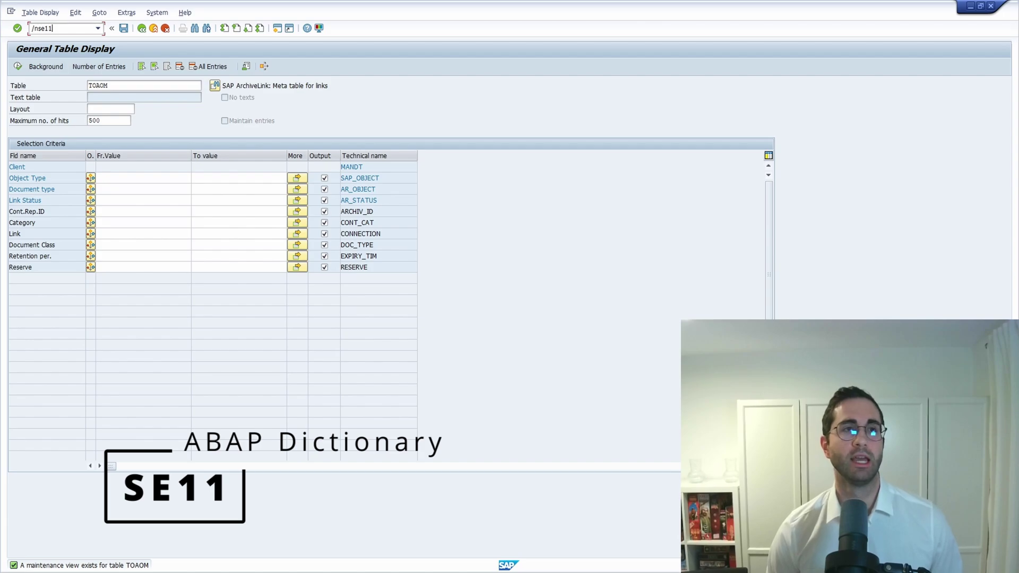
key(F3)
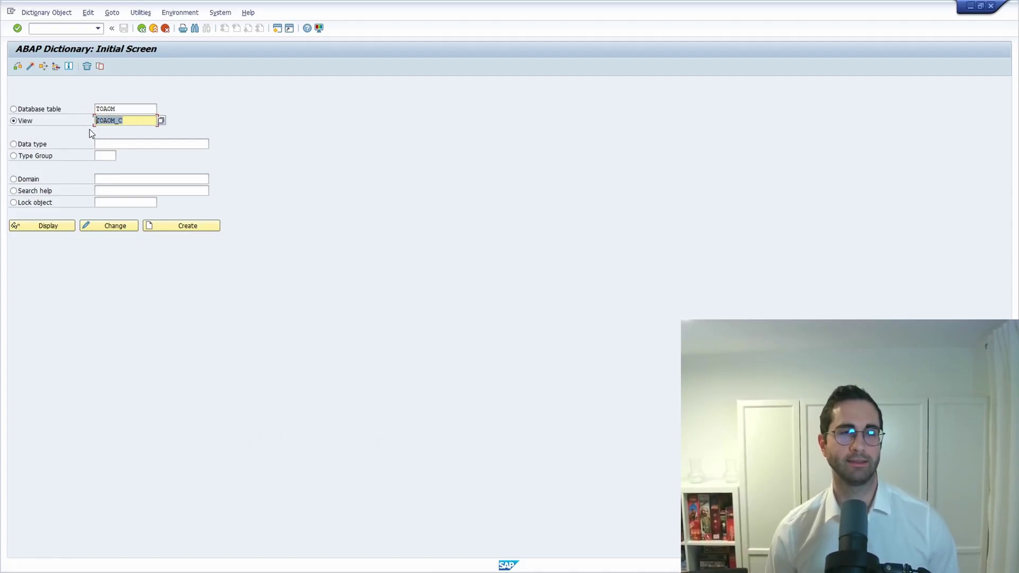
click(55, 224)
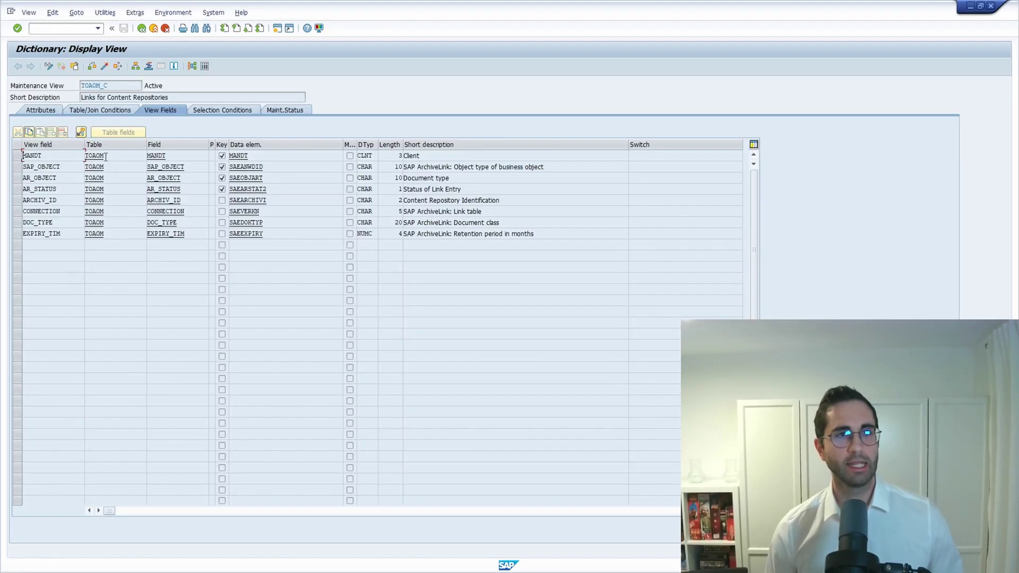
Examine the view fields and the table/join conditions of TOAOM_C to identify its underlying table.
click(106, 157)
key(Down)
key(Down)
key(Down)
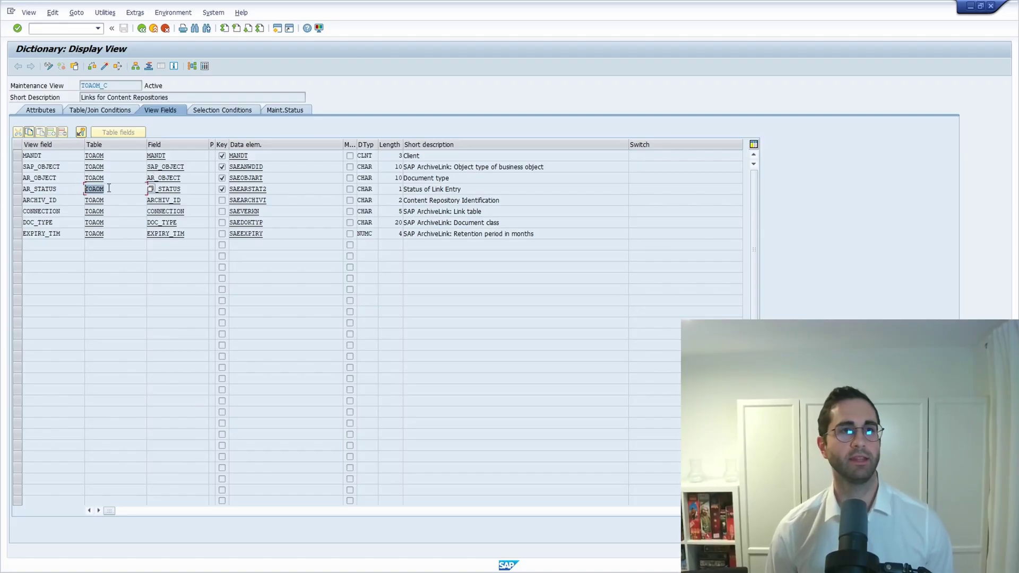
click(97, 111)
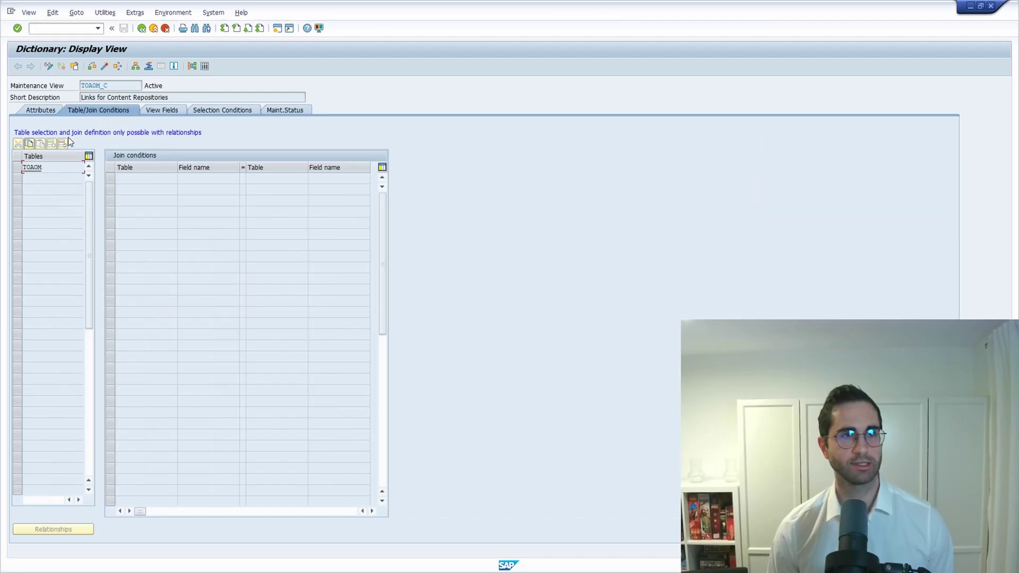
double_click(43, 169)
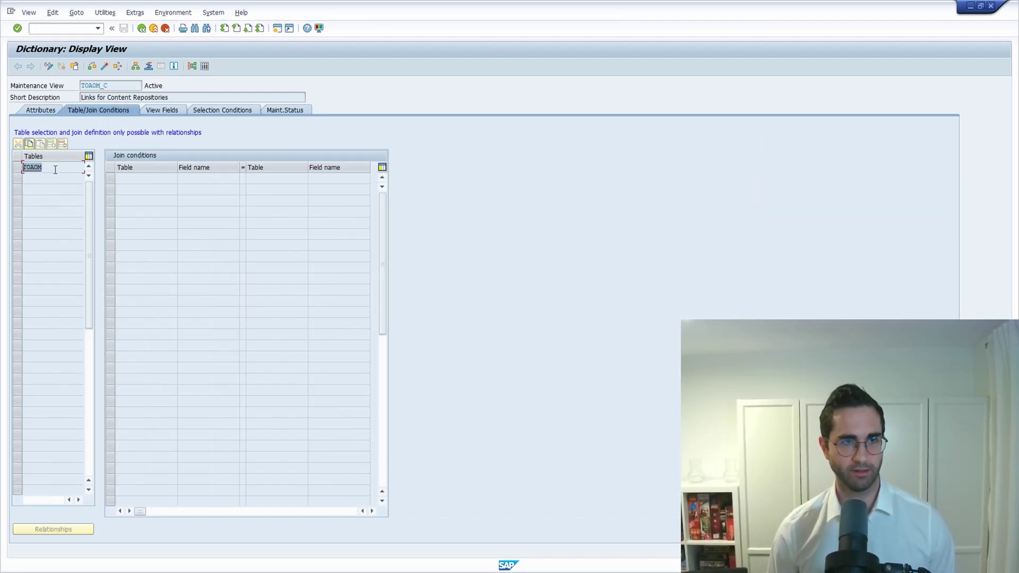
Open the General Table Display with transaction code /nse16n and display the entries of table TOAOM.
click(48, 28)
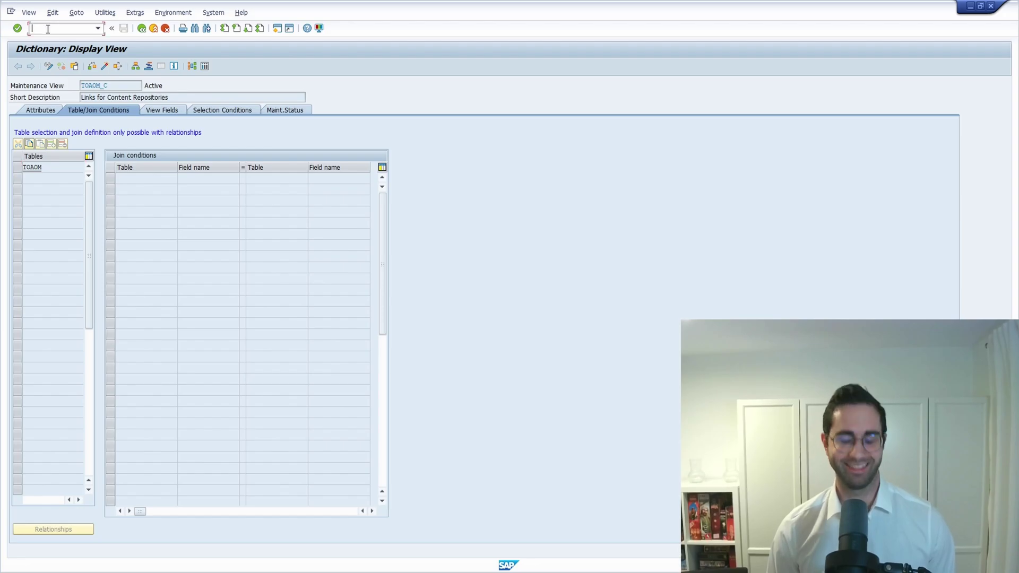
text(/nse16n)
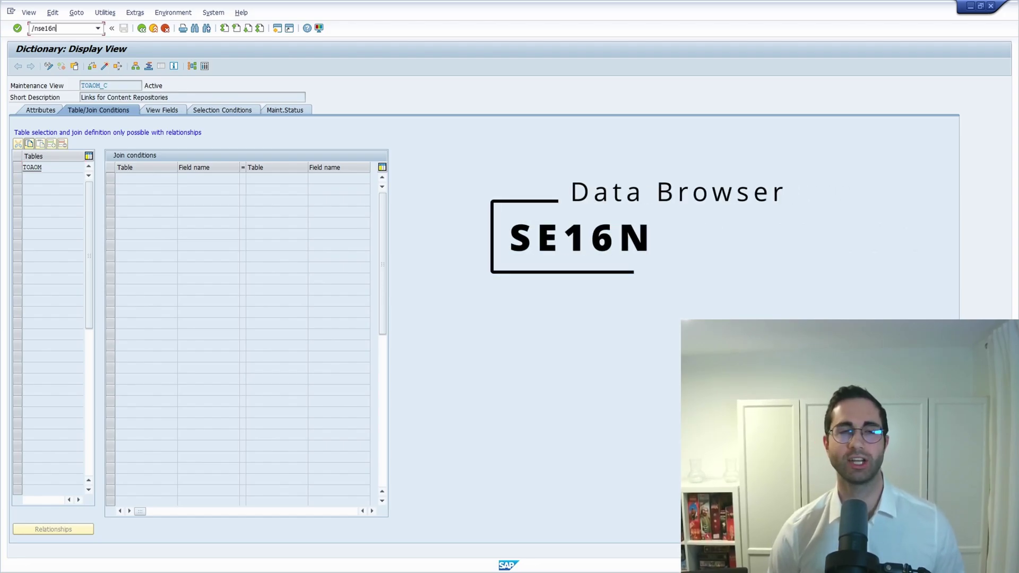
key(Return)
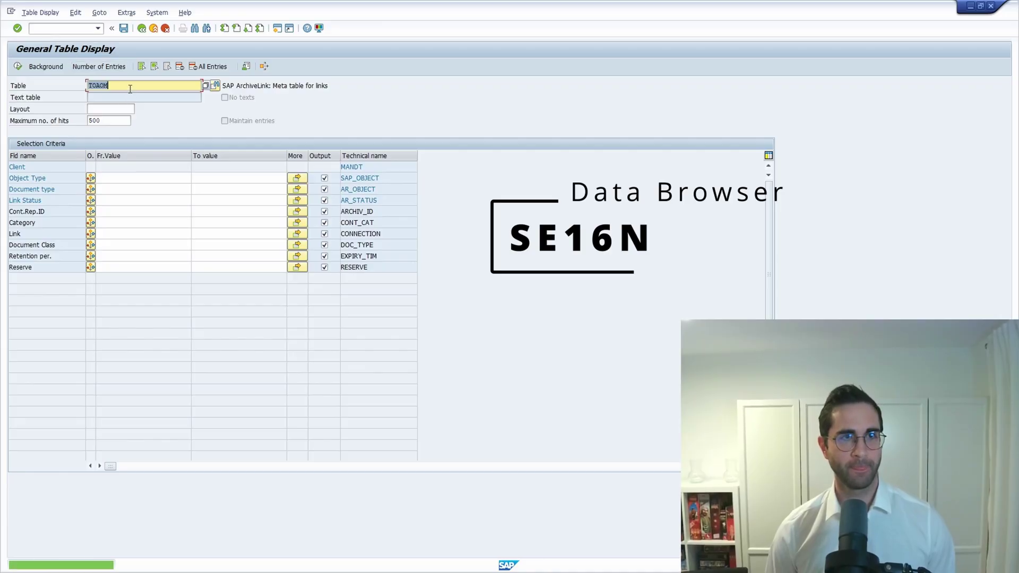
click(118, 85)
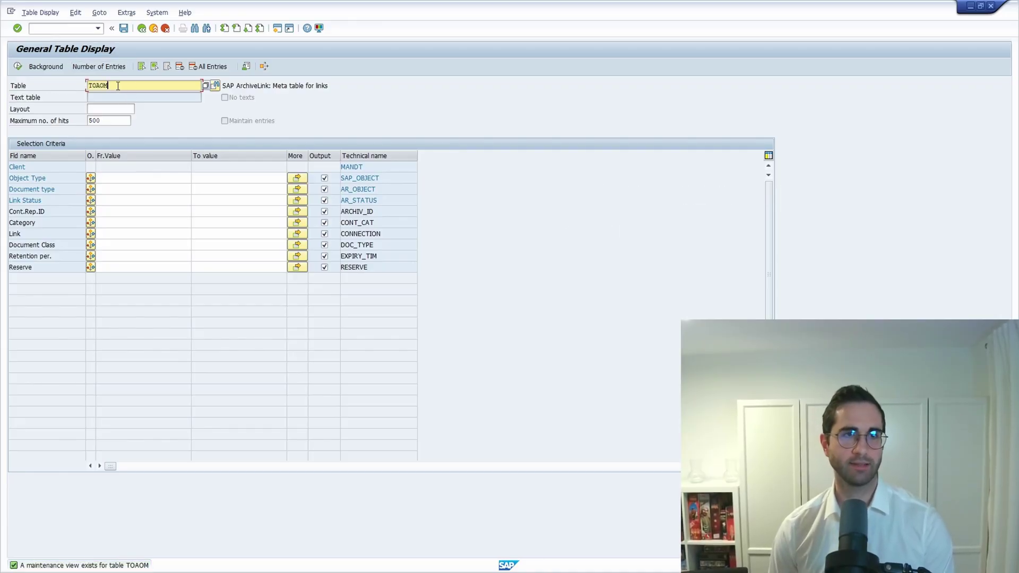
key(Return)
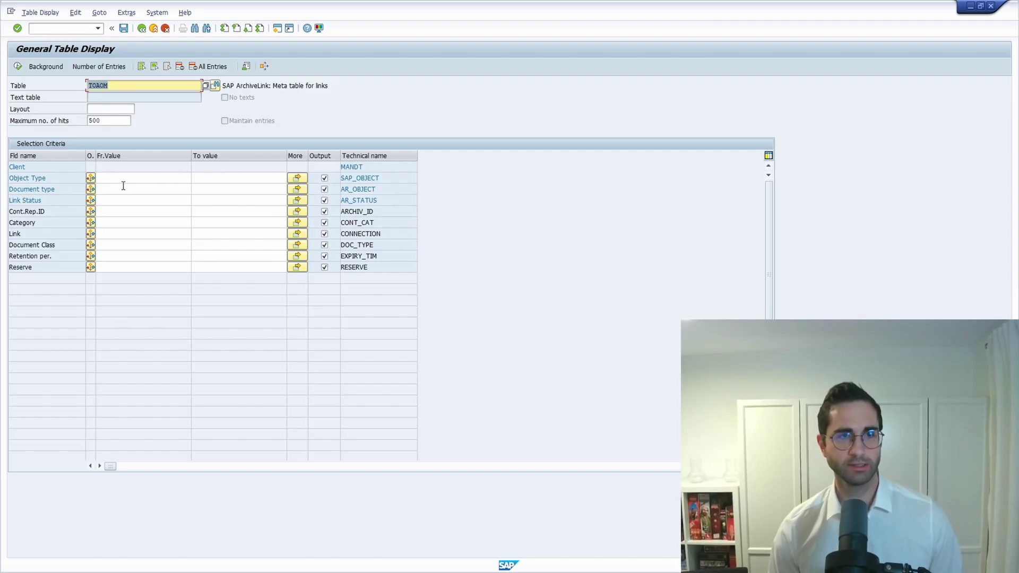
click(17, 66)
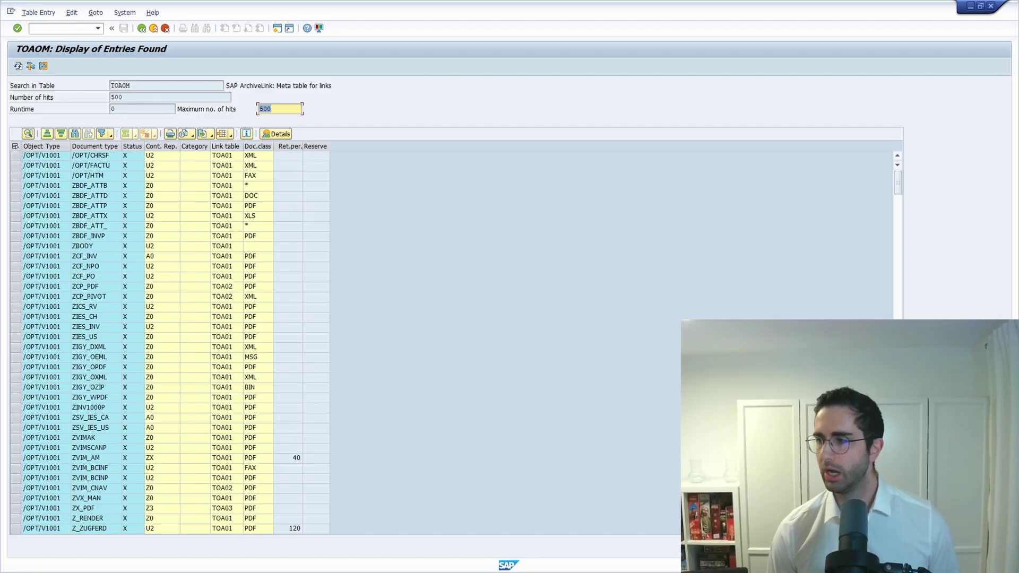
Switch to Excel and enter the headers Object Type, Document Type and Status in A1:C1 of Sheet2.
key(alt+Tab)
click(482, 372)
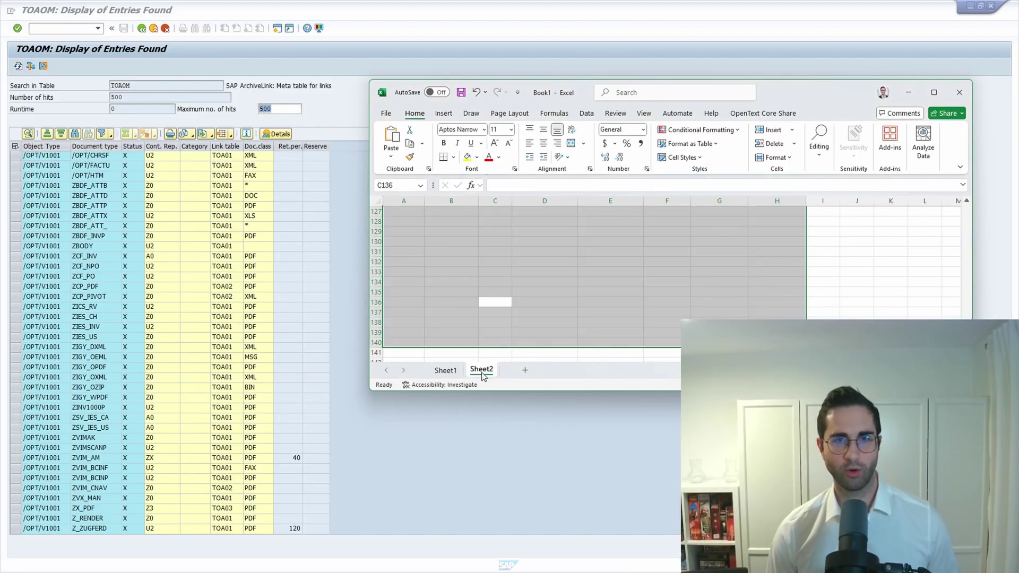
scroll(419, 250, up, 16)
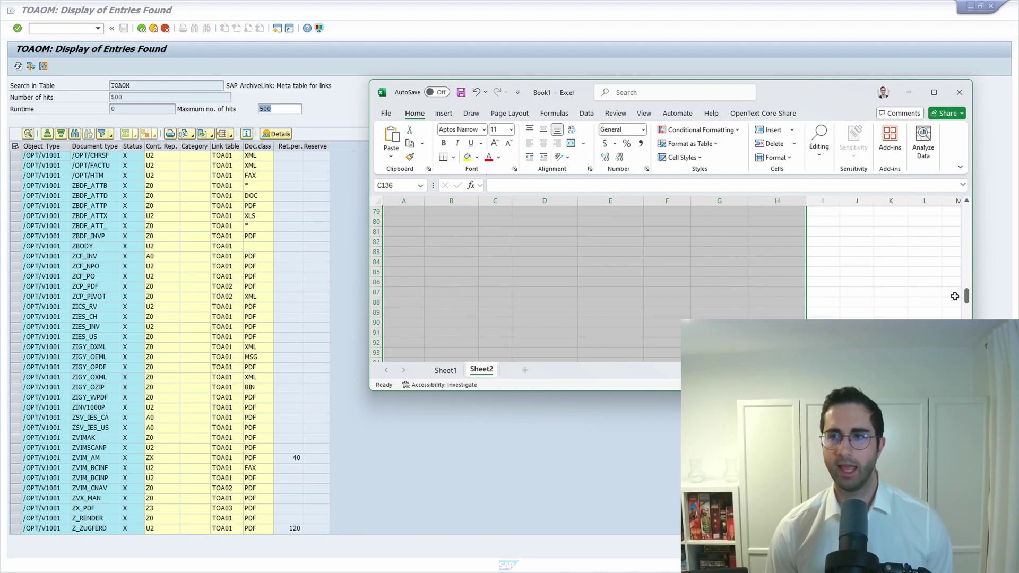
drag(967, 295, 966, 207)
click(406, 212)
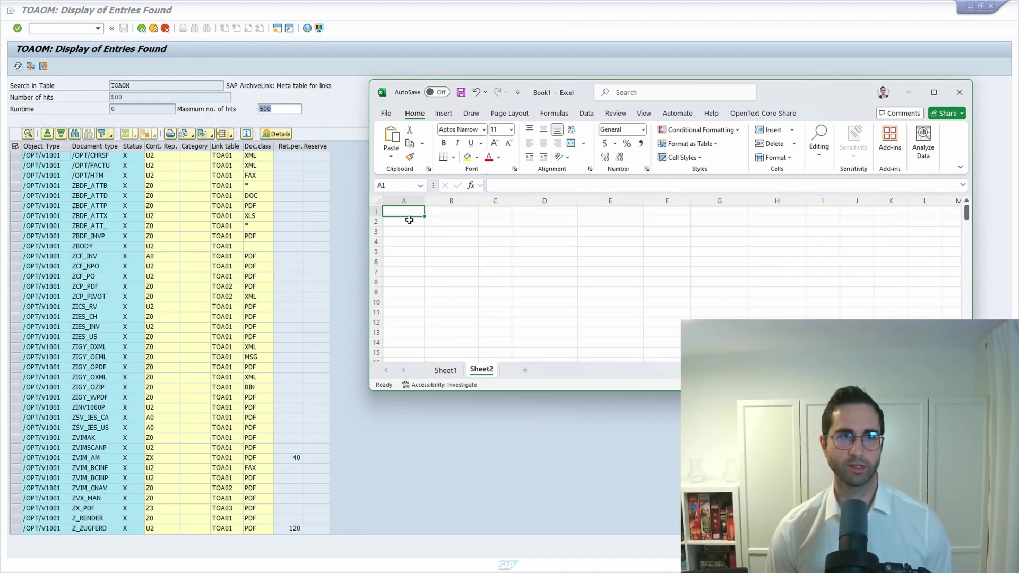
text(Objec)
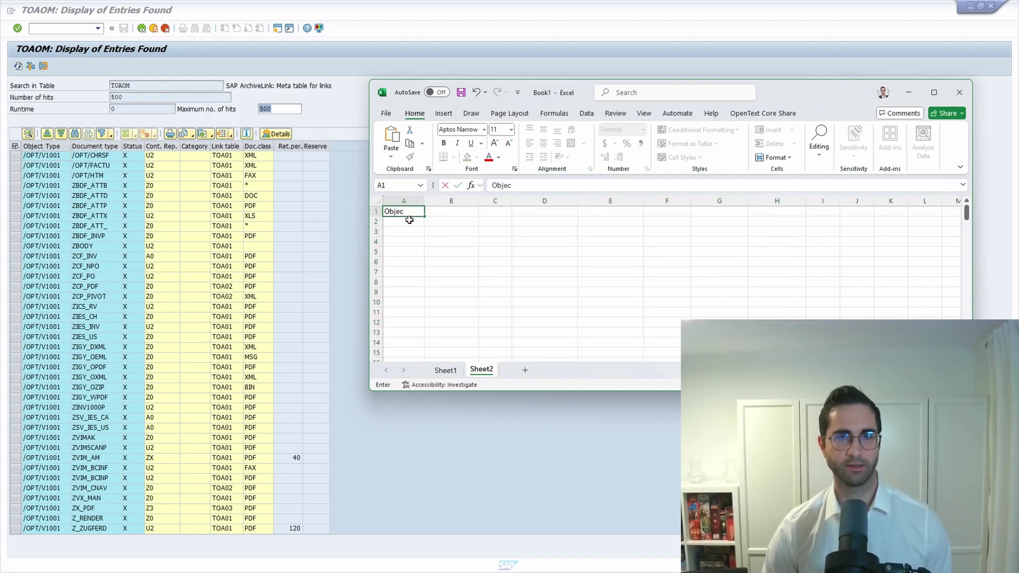
text(t Type)
key(Tab)
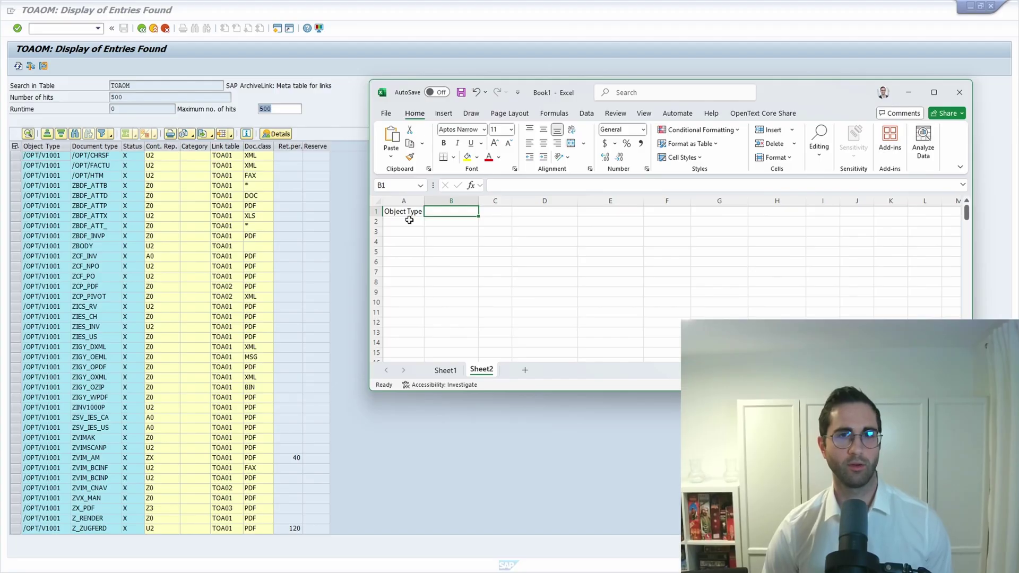
text(Document Type)
key(Tab)
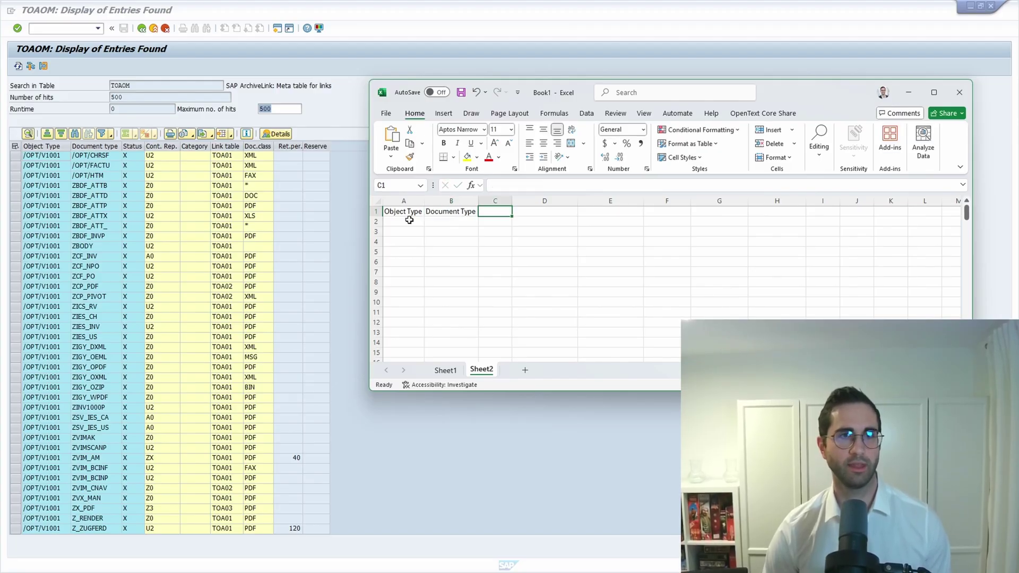
text(Status)
key(Tab)
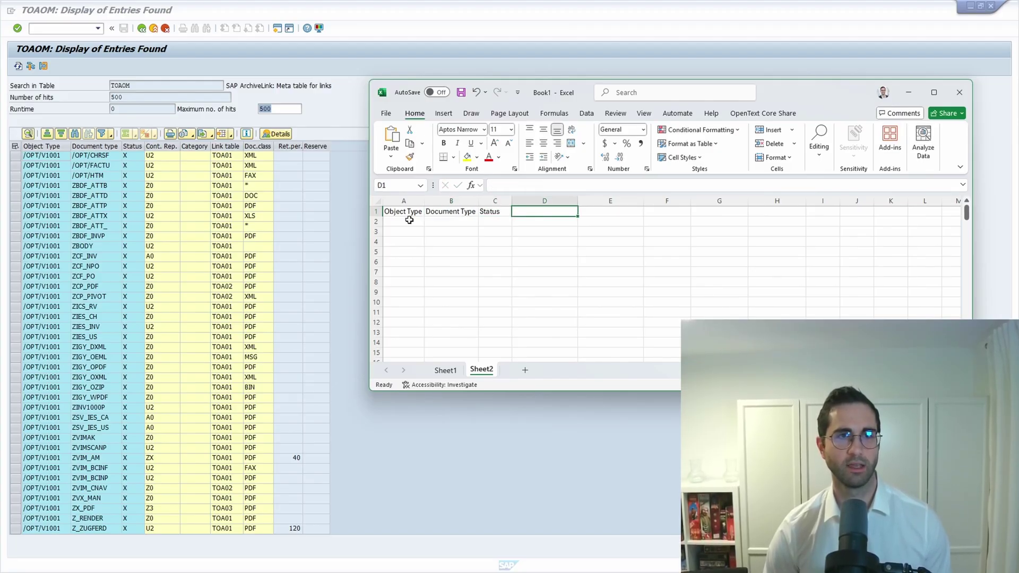
Add the headers Content Repository, Category, Linkage Table and Document Class in D1:G1.
text(Content Repository)
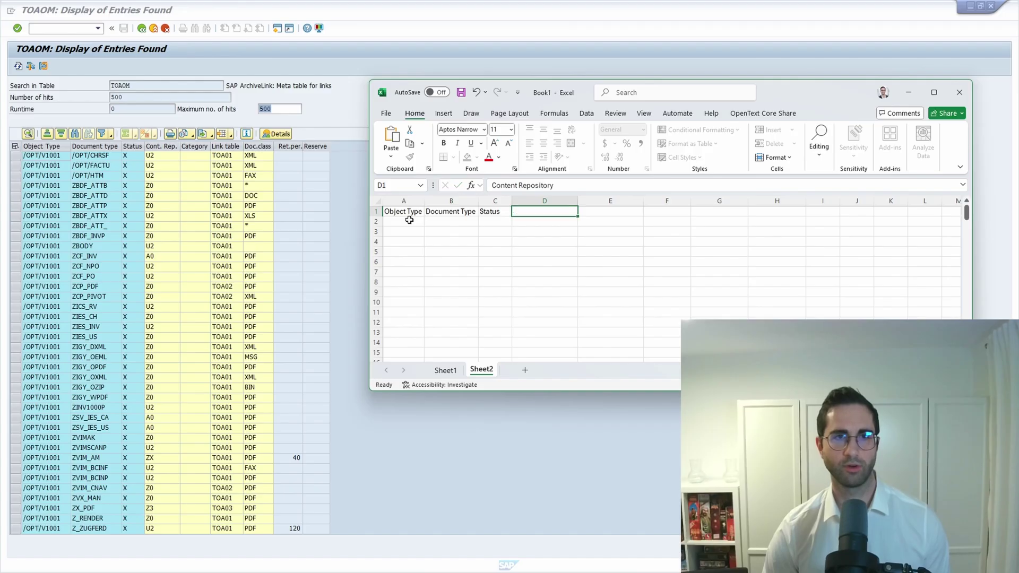
key(Tab)
text(Category)
key(Tab)
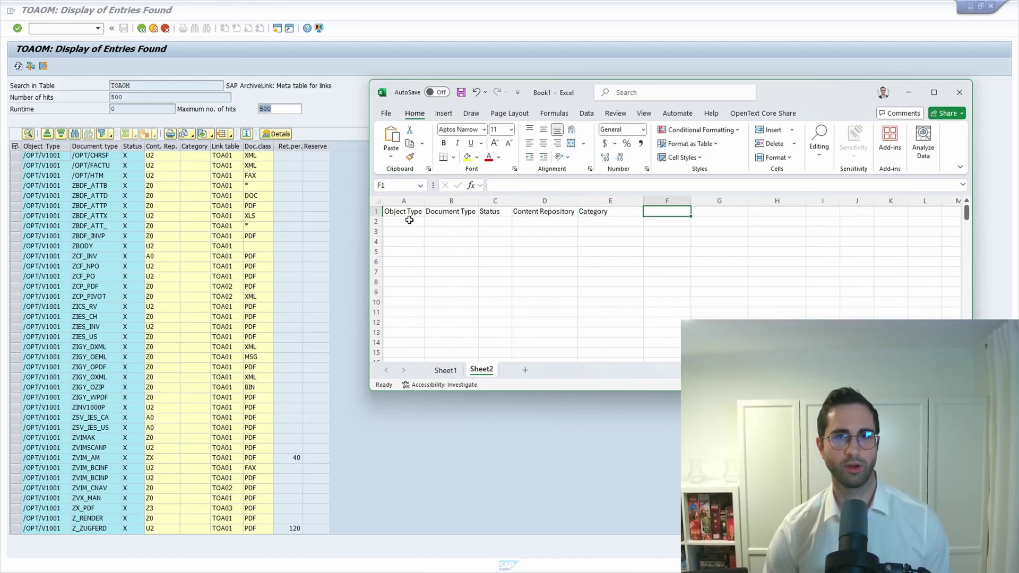
text(Linkage Table)
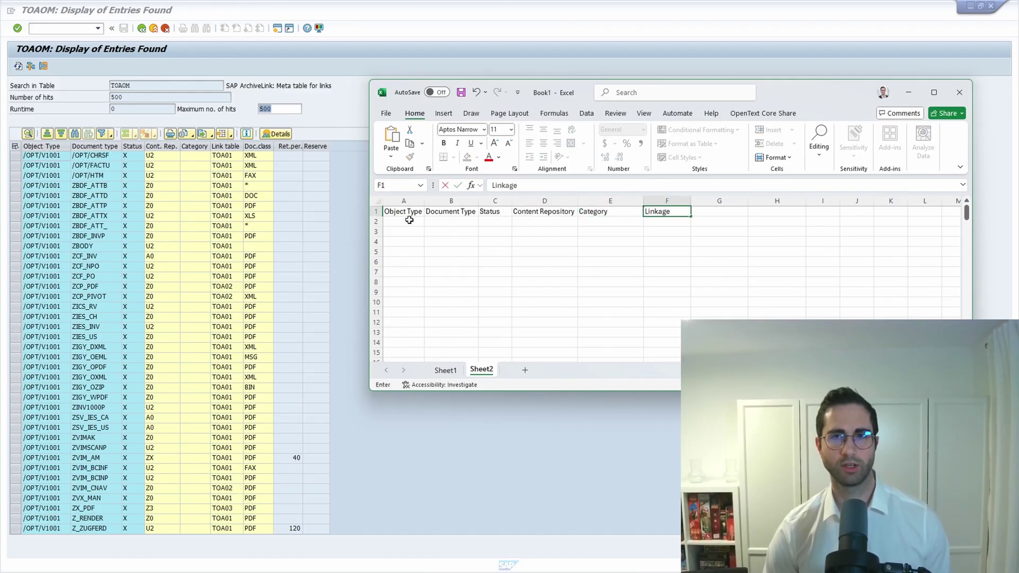
key(Tab)
text(Document Class)
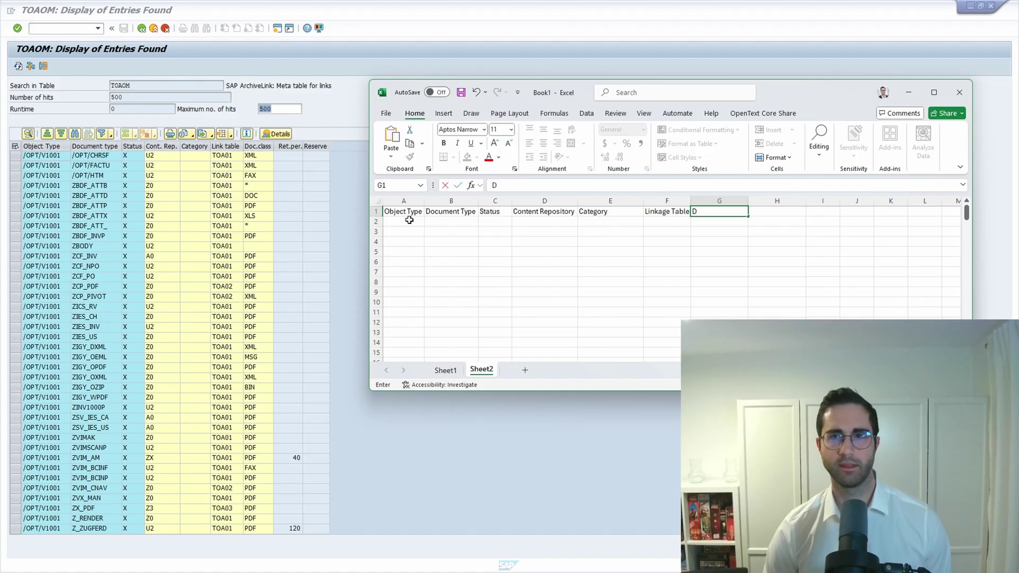
key(Tab)
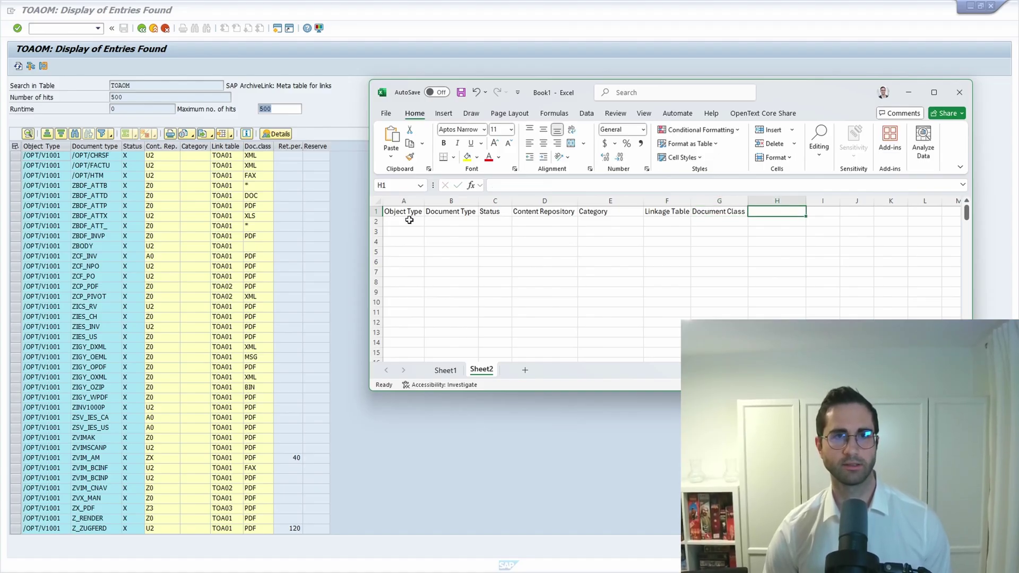
Complete the header row with Retention Period in H1 and Reserve in I1.
text(Retention Period)
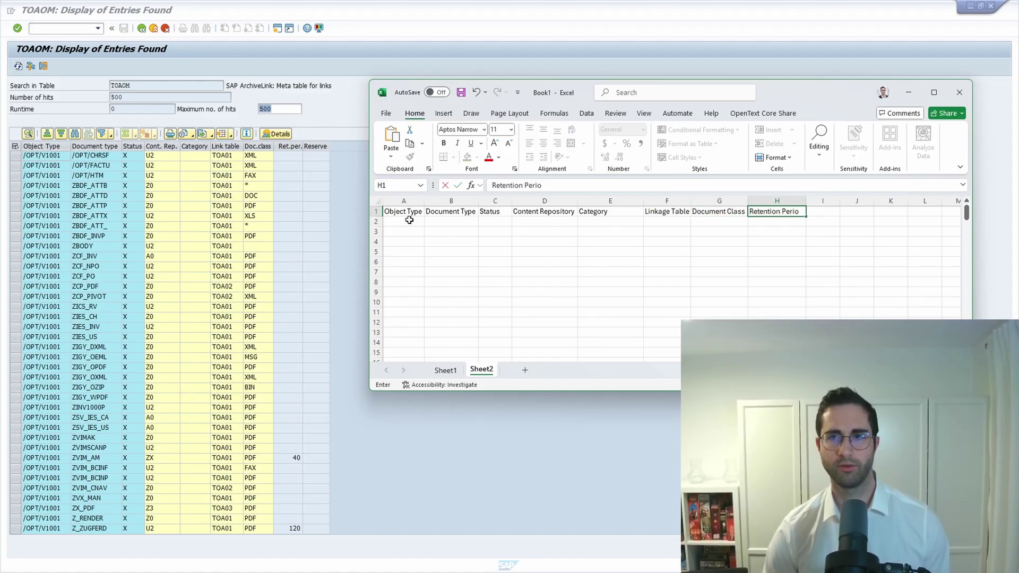
key(Tab)
text(Reser)
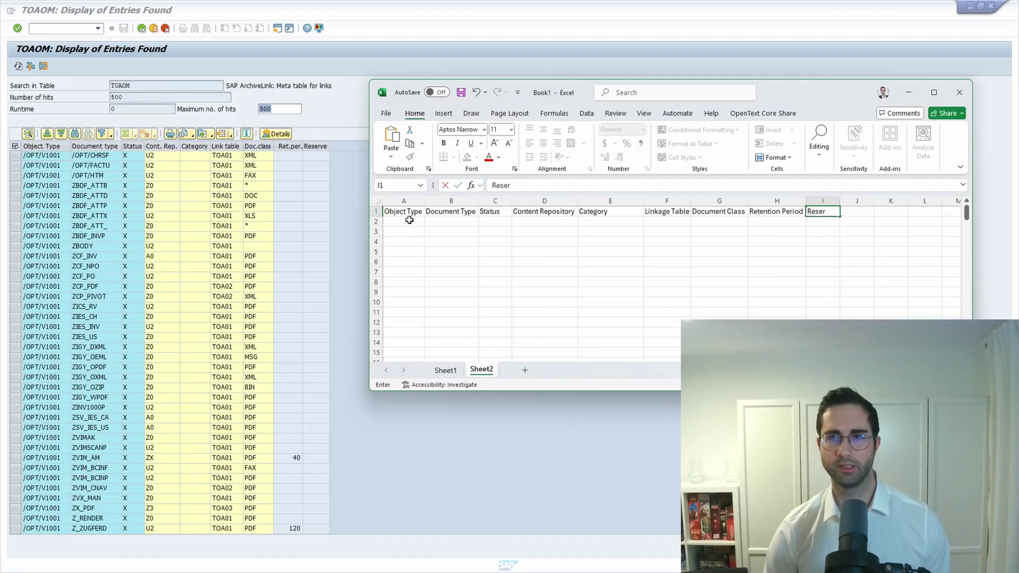
text(ve)
key(Return)
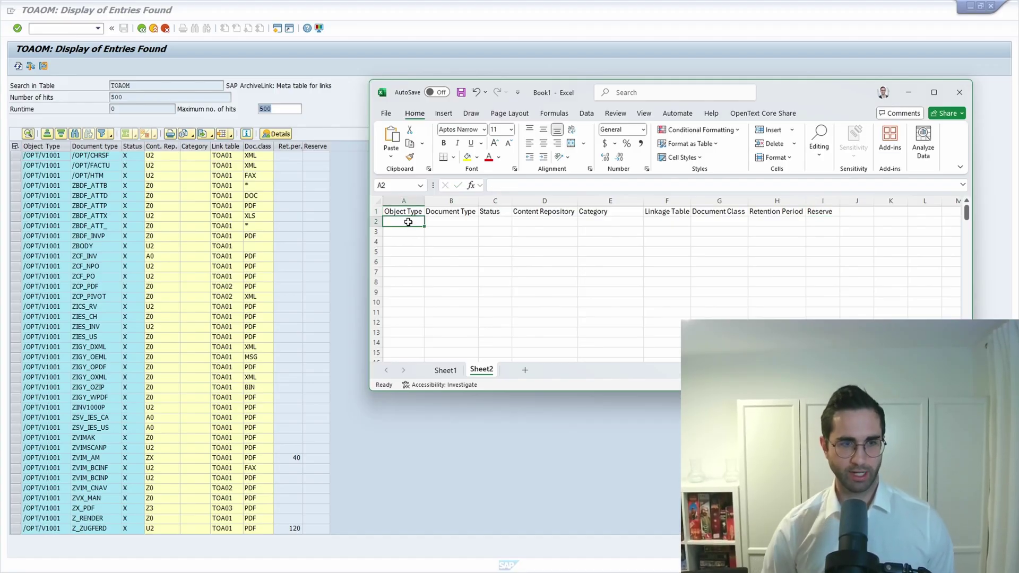
Enter BKPF as the object type in A2 and paste the copied document type list, beginning with ZVIM0100GL, from B2 down.
text(BKPF)
key(Return)
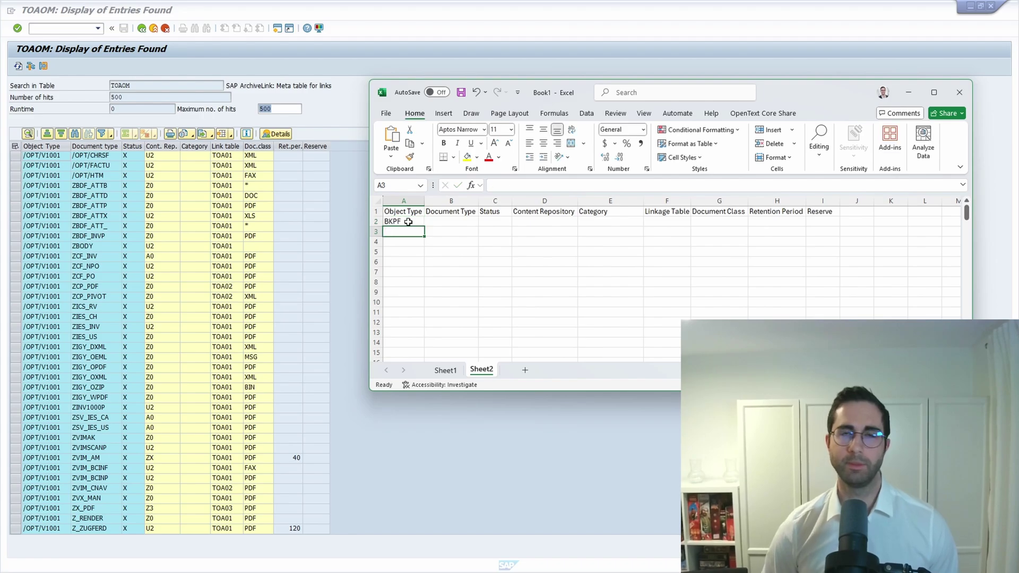
key(Up)
key(Right)
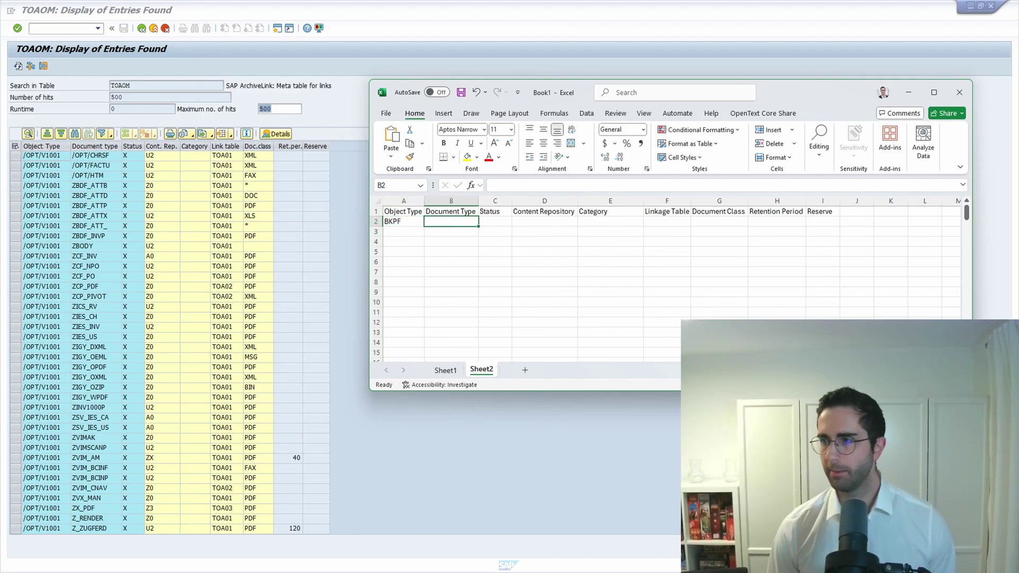
key(alt+Tab)
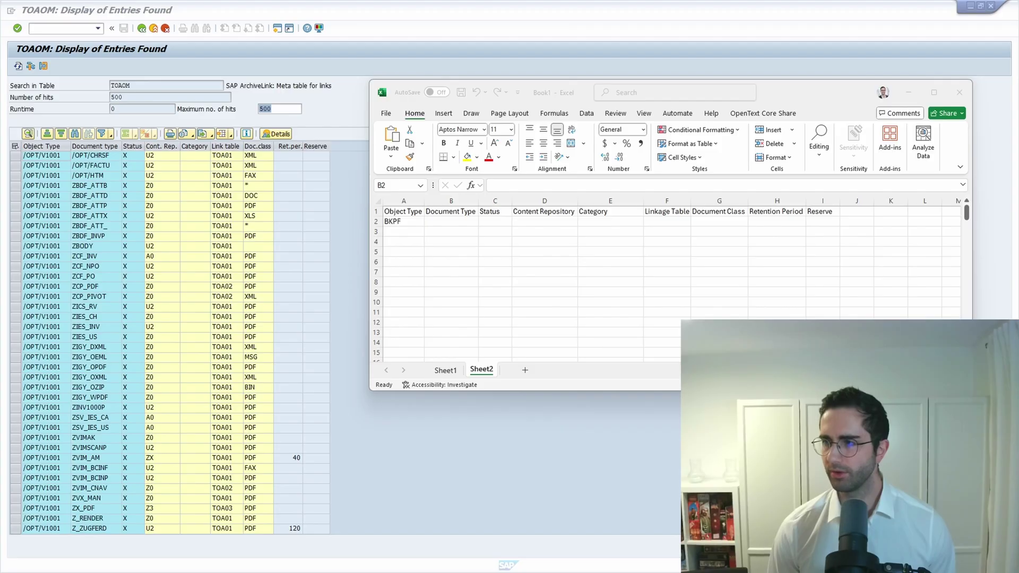
click(468, 222)
key(ctrl+v)
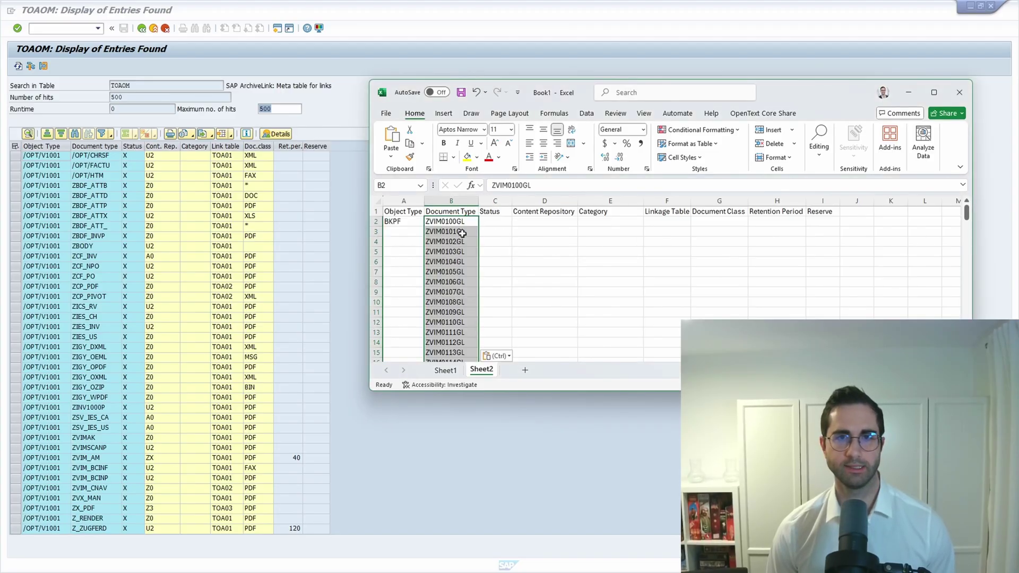
Enter X as the status in C2 and U2 as the content repository in D2, leaving the category empty.
click(493, 223)
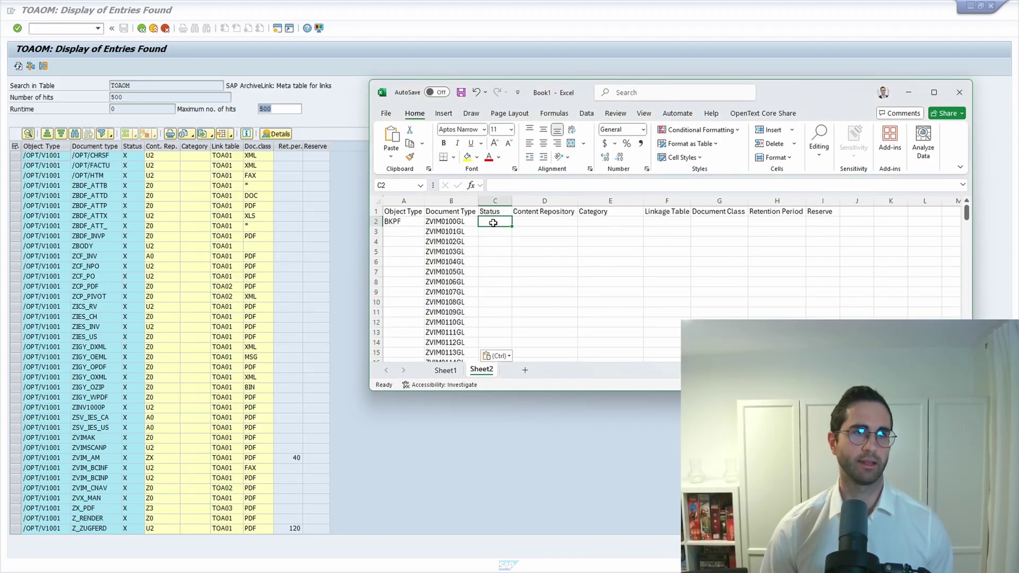
text(X)
key(Tab)
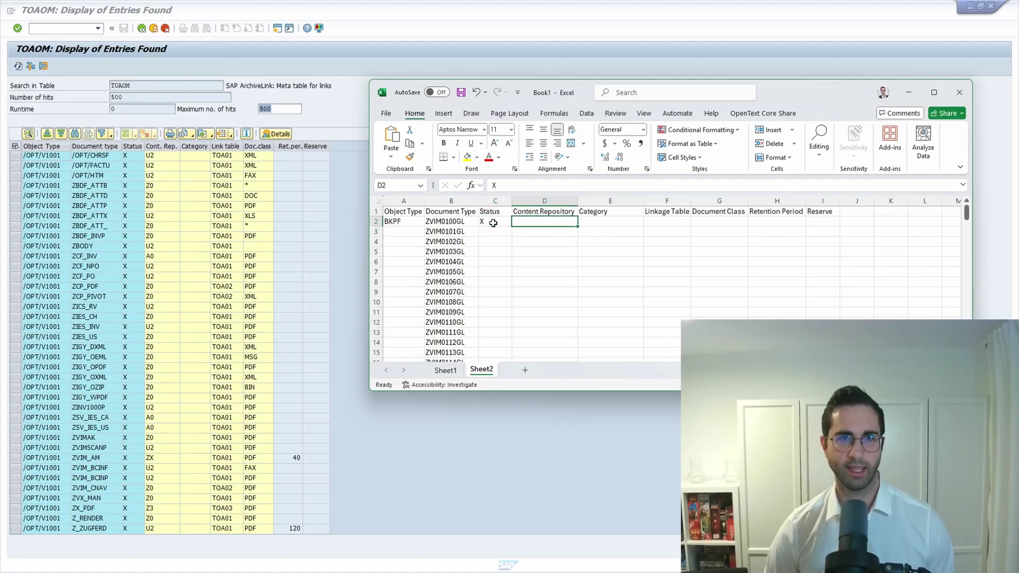
text(U2)
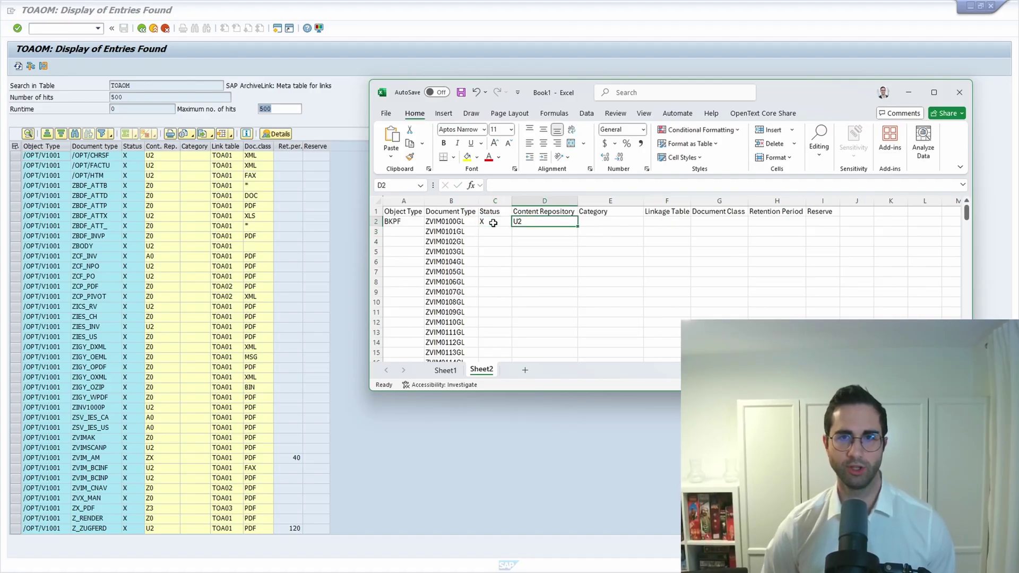
key(Tab)
key(Tab)
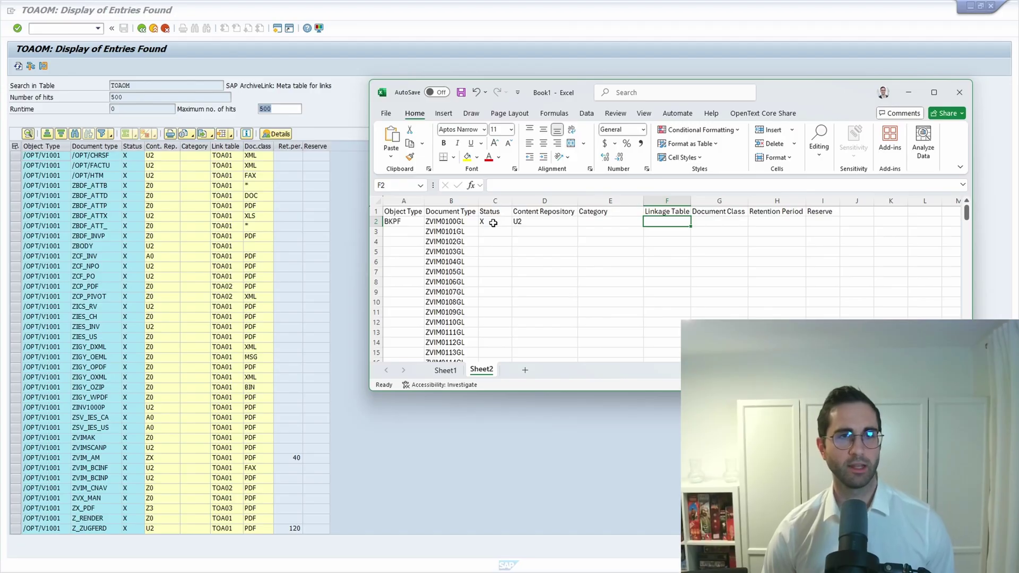
Enter TOA01 as the linkage table in F2 and PDF as the document class in G2.
text(TOA01)
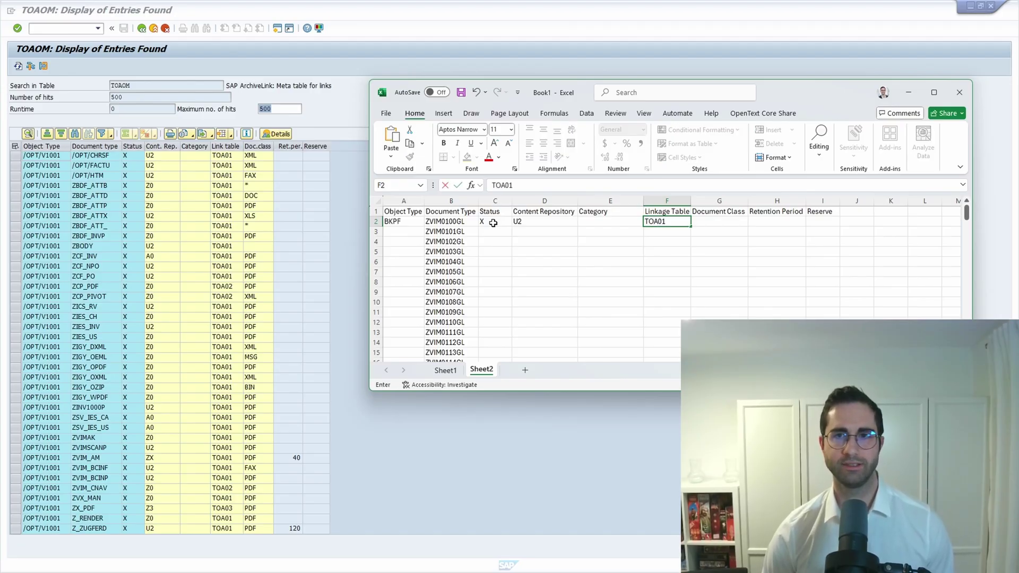
key(Tab)
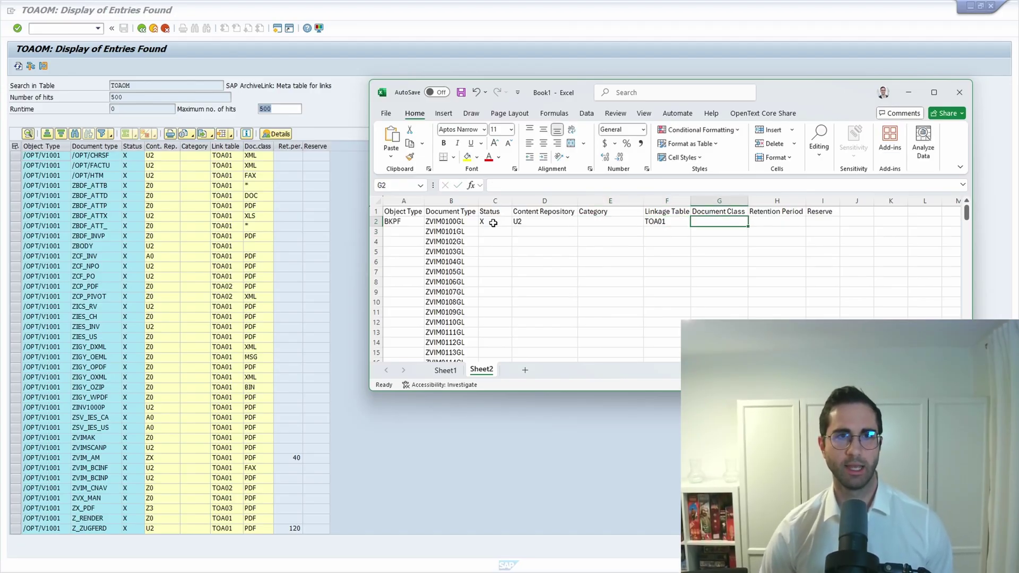
text(PDF)
key(Return)
key(Up)
key(Right)
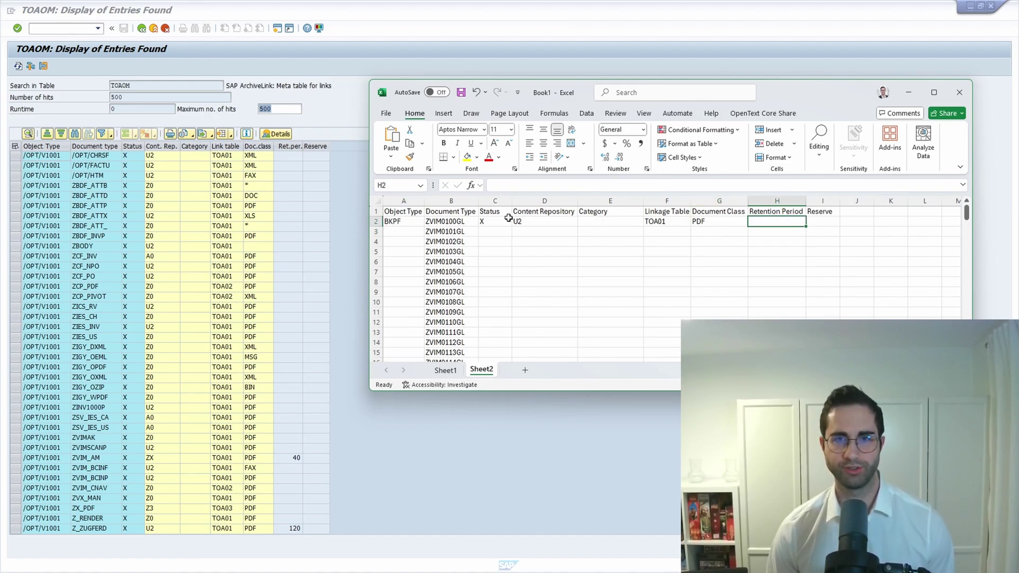
Fill the object type BKPF and the status X down to the last document type row.
click(417, 222)
double_click(424, 226)
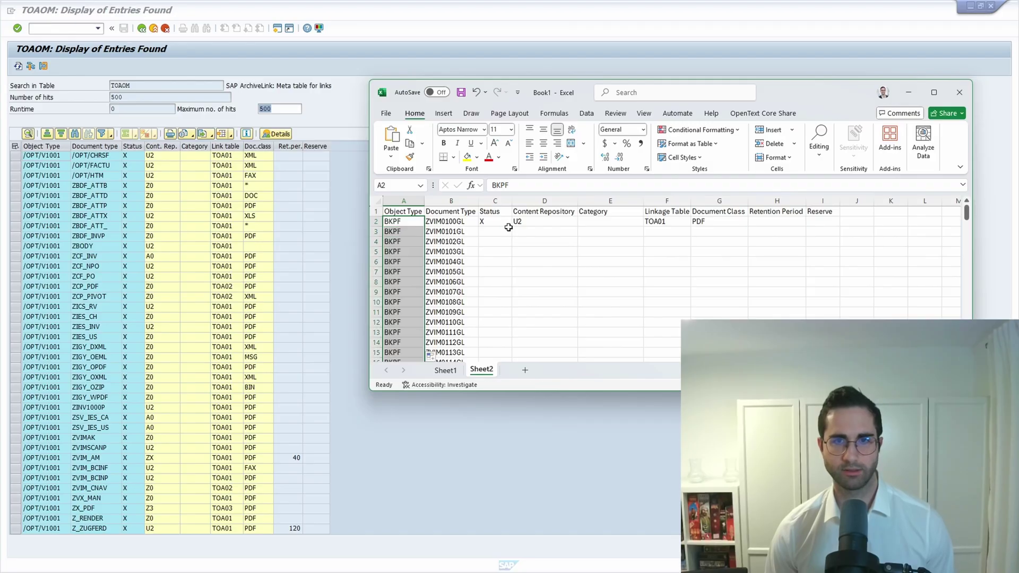
click(502, 222)
double_click(511, 226)
Fill the content repository U2 unchanged down column D for all document type rows.
click(528, 221)
key(ctrl+c)
click(531, 230)
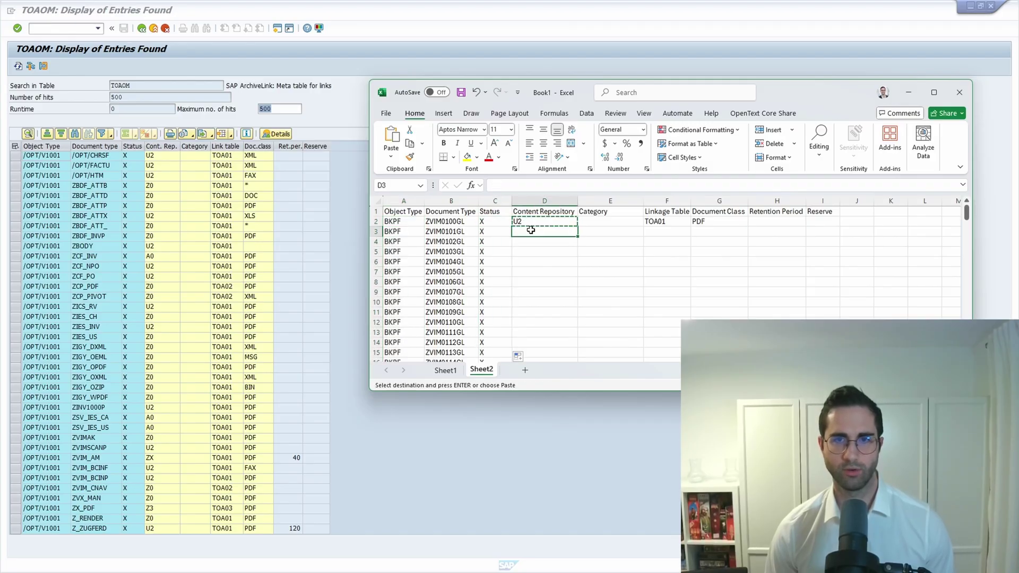
key(ctrl+v)
drag(528, 221, 530, 232)
double_click(577, 236)
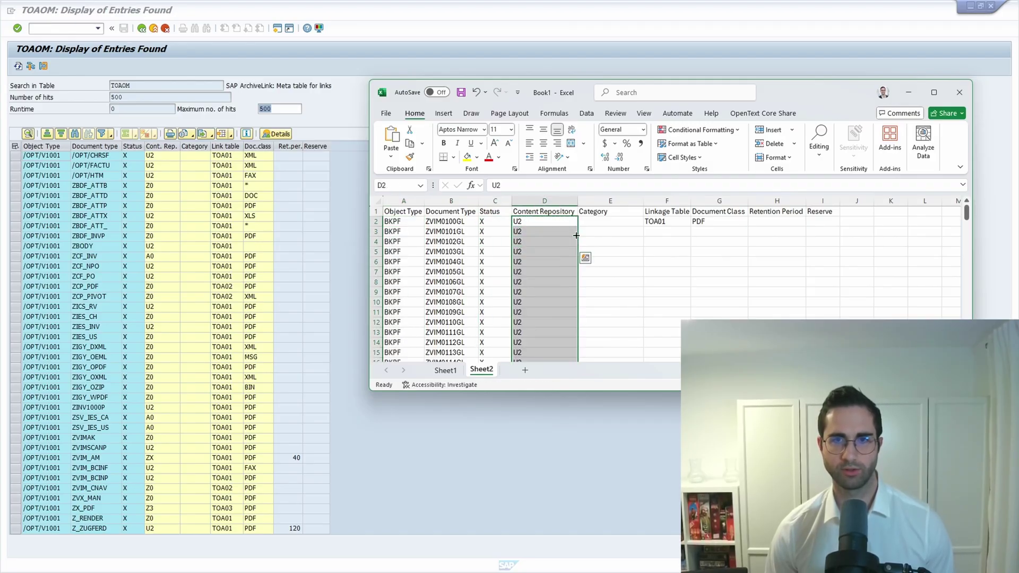
Fill the linkage table TOA01 unchanged down column F for all document type rows.
click(664, 222)
key(ctrl+c)
click(666, 232)
key(ctrl+v)
drag(663, 221, 666, 232)
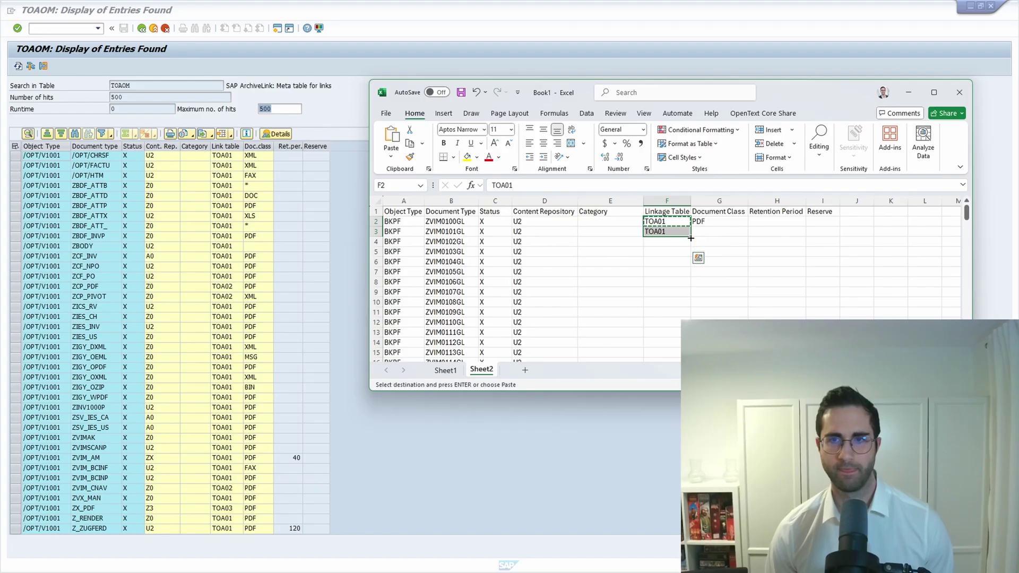
double_click(691, 238)
Fill the document class PDF down column G and check that the rows are filled to the end of the list.
click(716, 222)
key(ctrl+c)
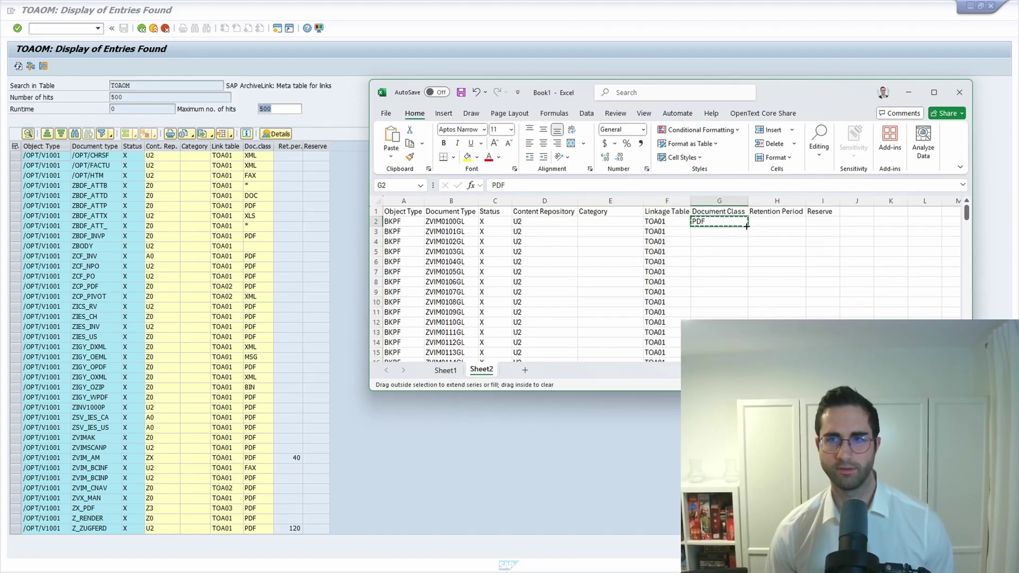
double_click(747, 226)
scroll(892, 259, down, 15)
scroll(506, 300, up, 5)
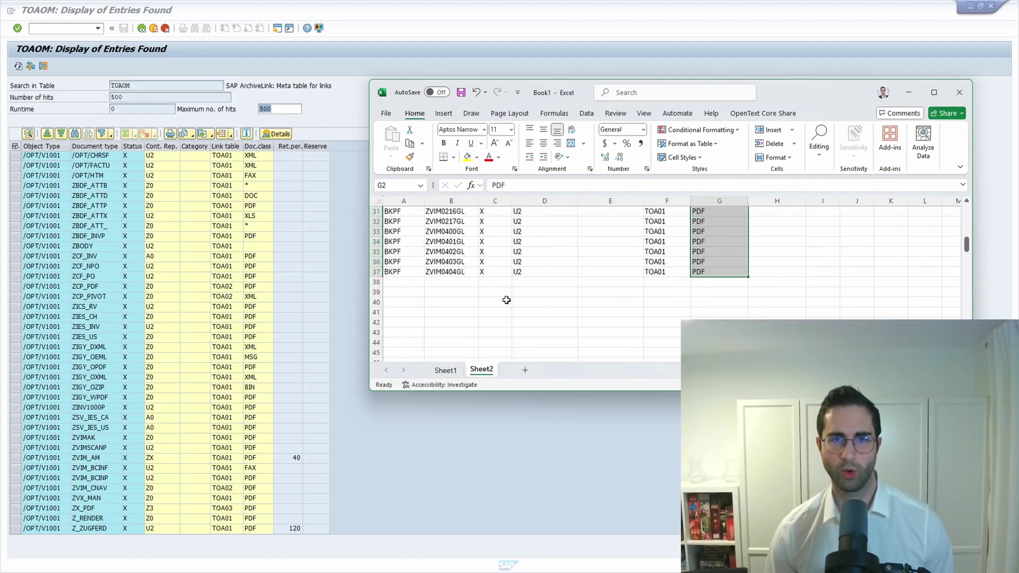
scroll(557, 305, up, 10)
click(563, 241)
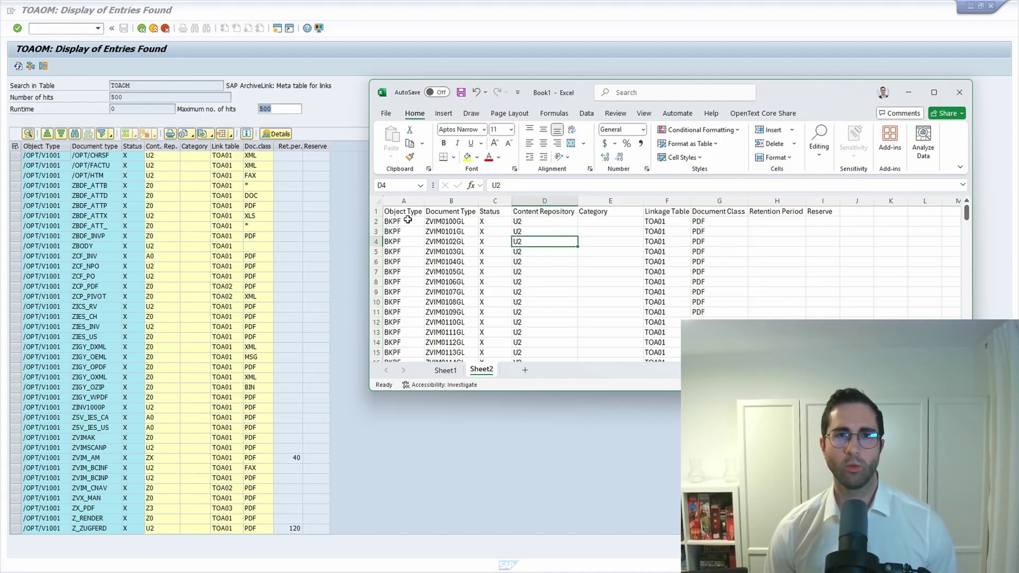
Copy the data range A2:I37 without the headers and switch to the SAP window.
drag(406, 222, 822, 366)
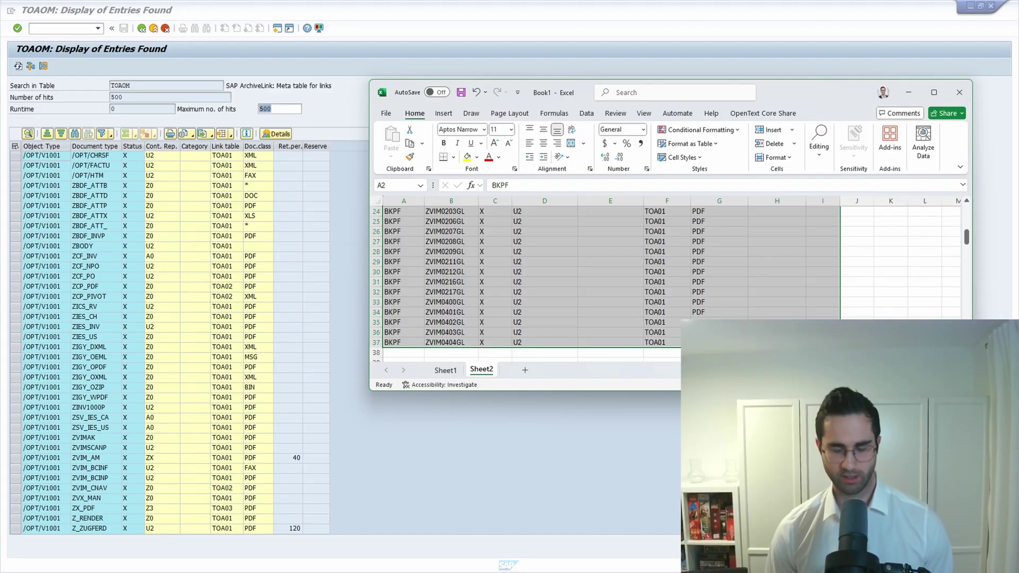
key(ctrl+c)
key(ctrl+c)
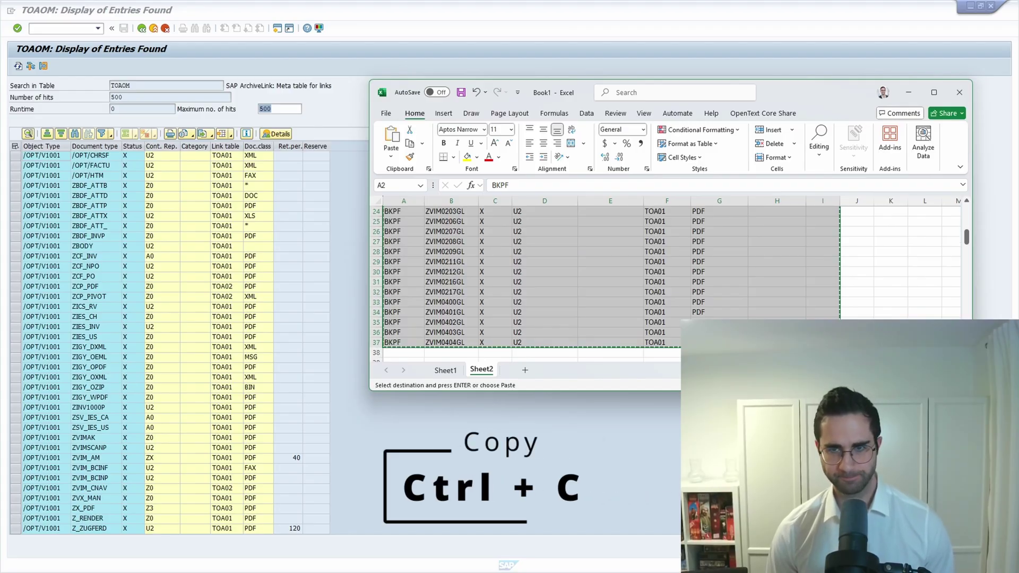
click(356, 234)
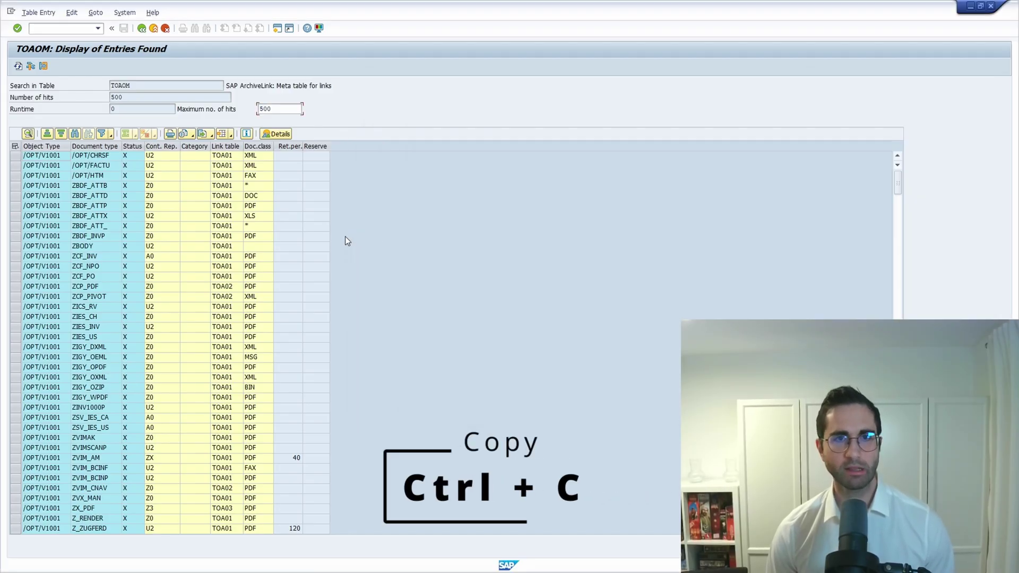
Return to the TOAOM selection screen, activate debugging with /h and execute the table display.
click(142, 31)
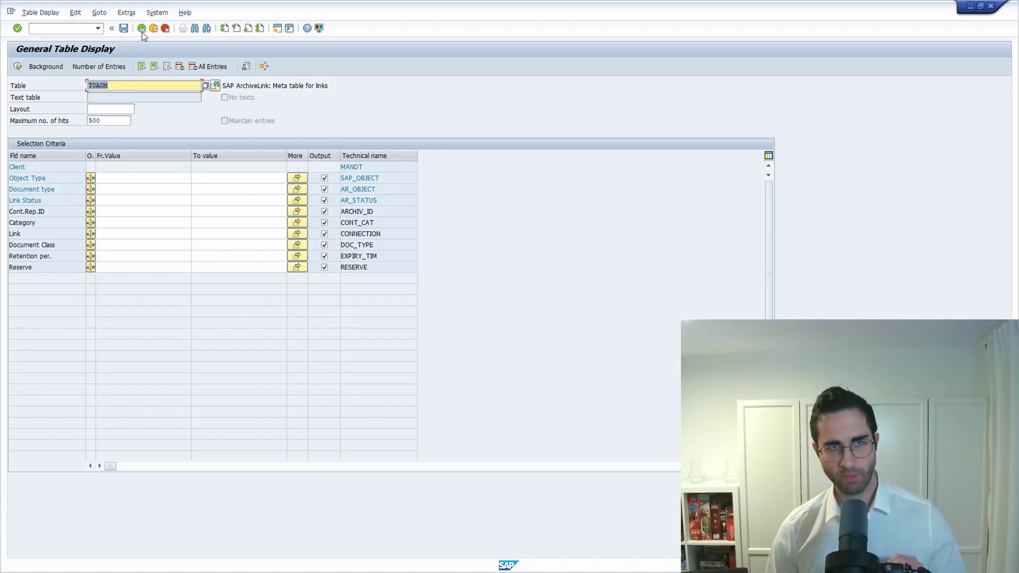
click(66, 28)
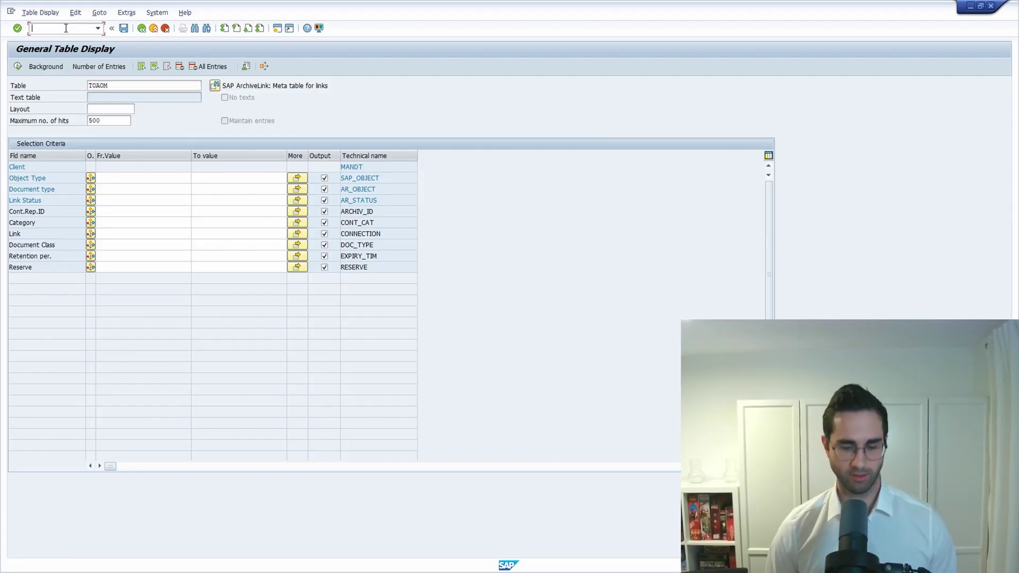
text(/h)
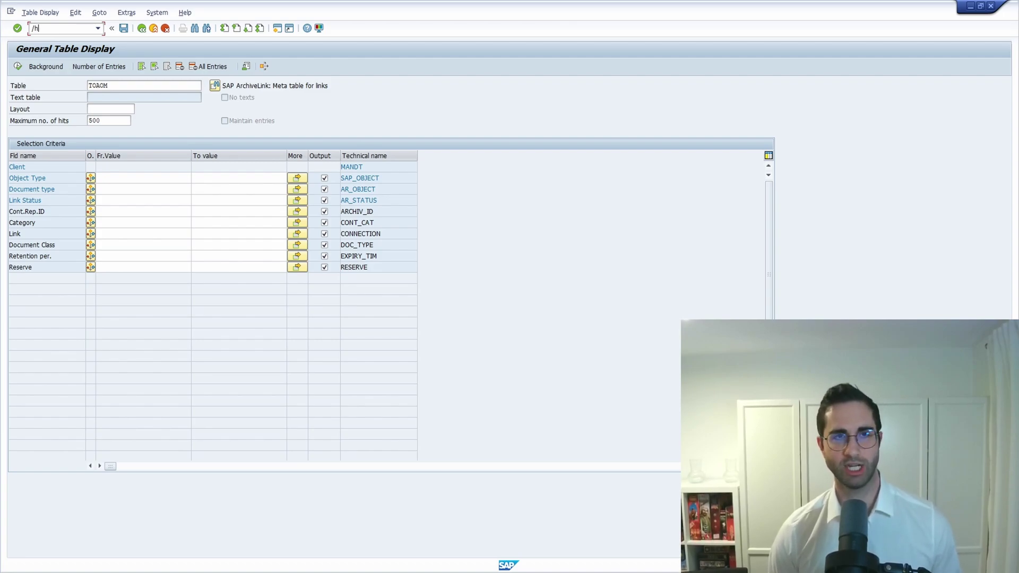
key(Return)
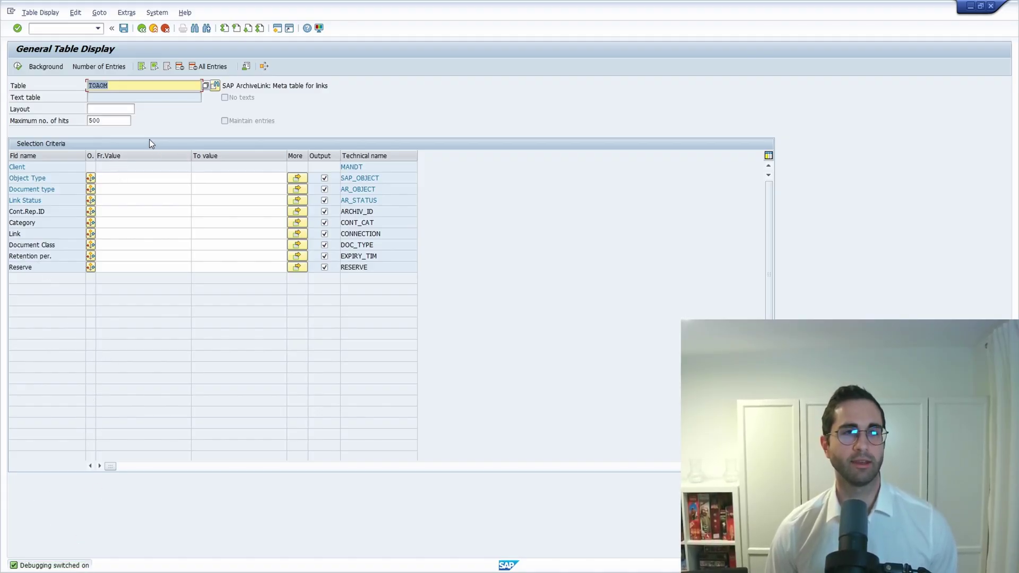
click(18, 67)
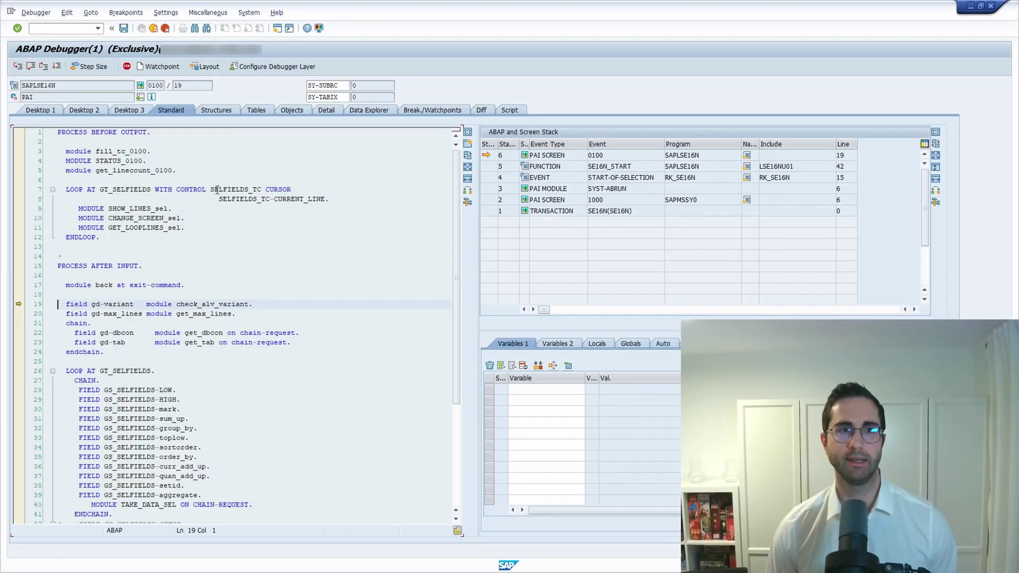
Add the variables GD-SAPEDIT and GD-EDIT to the debugger's variable list.
click(522, 388)
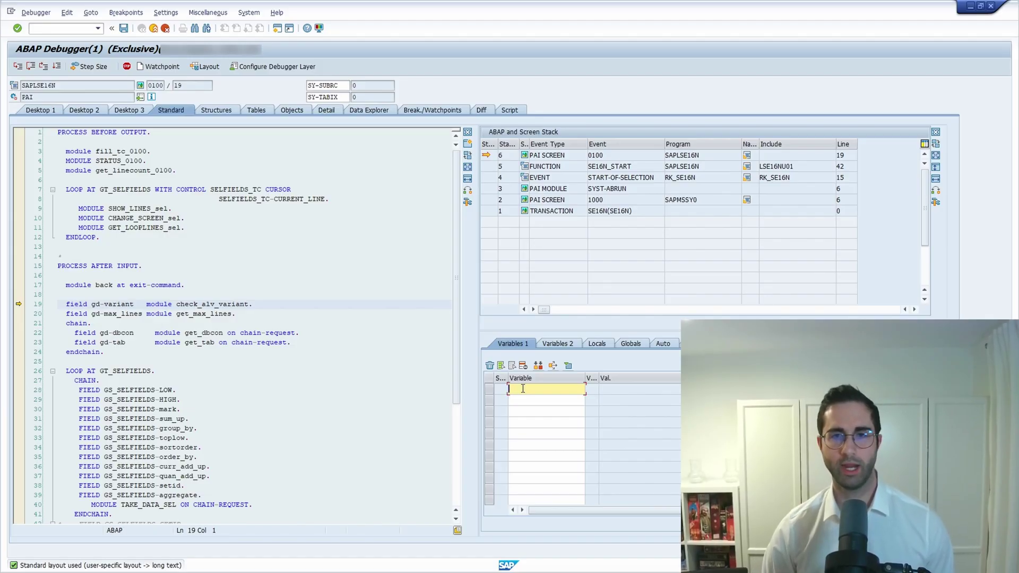
text(gd-sapedit)
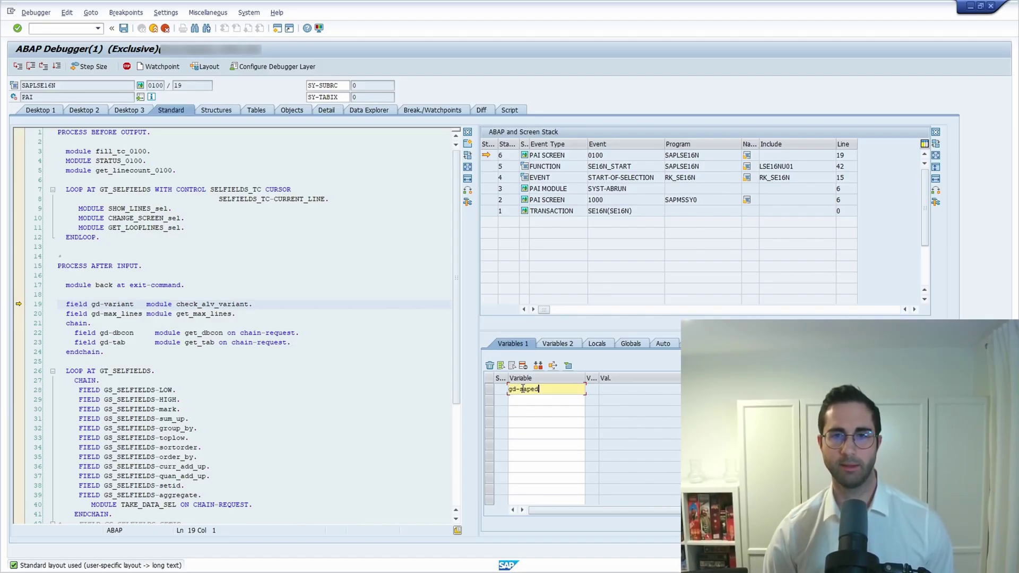
key(Return)
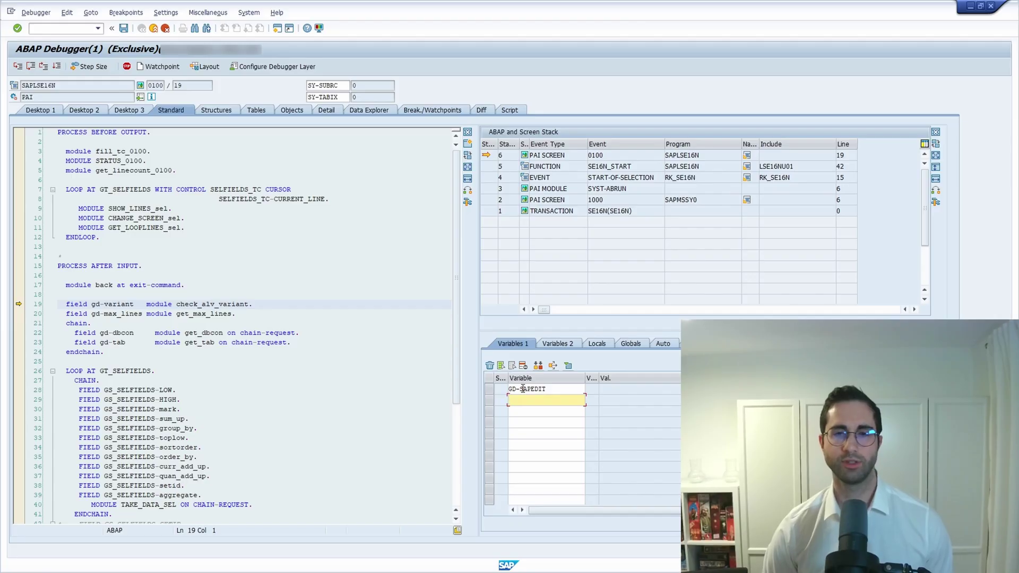
text(gd-edit)
key(Return)
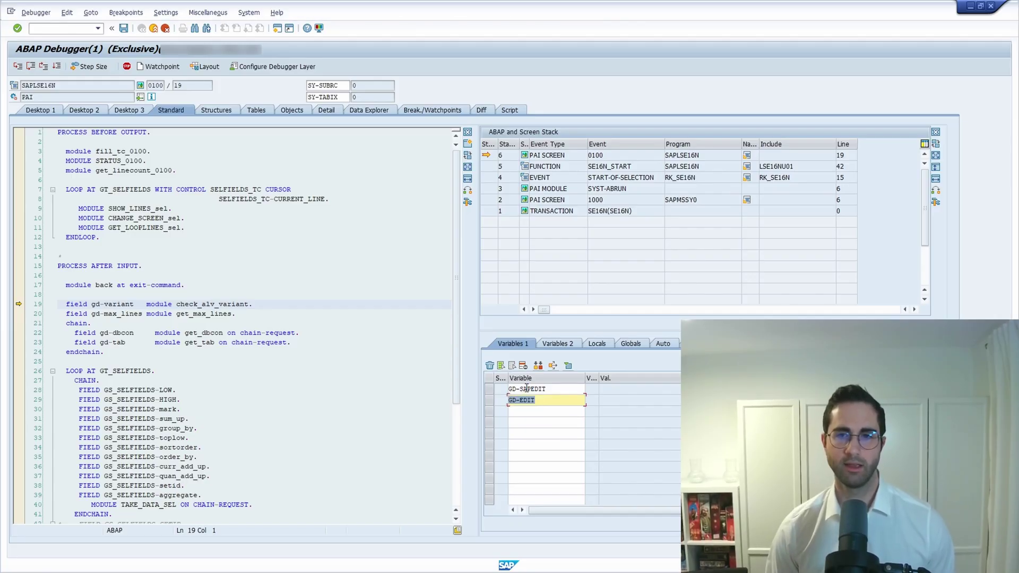
Set GD-SAPEDIT and GD-EDIT to X and continue program execution to open TOAOM in edit mode.
click(665, 390)
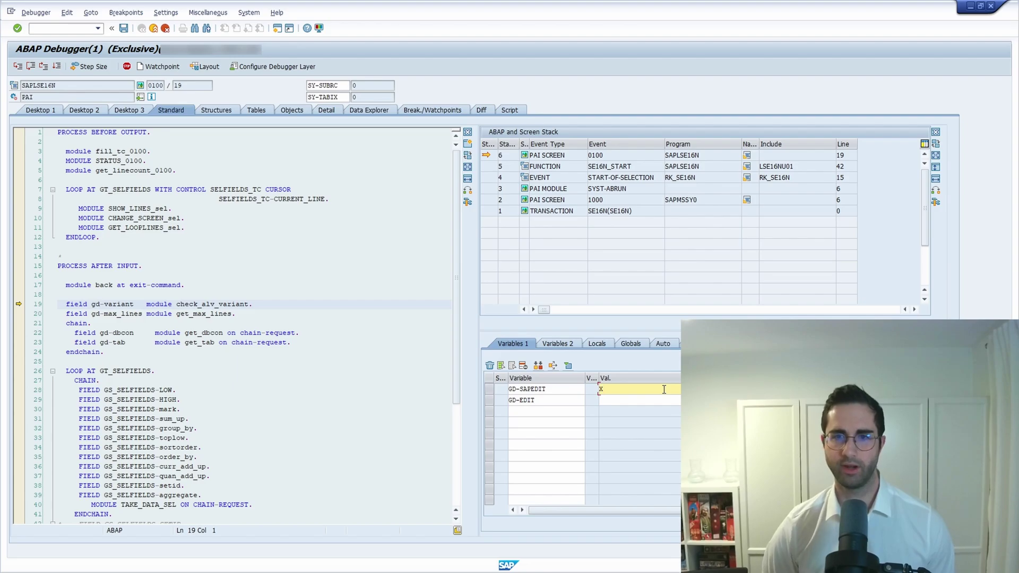
key(Down)
text(X)
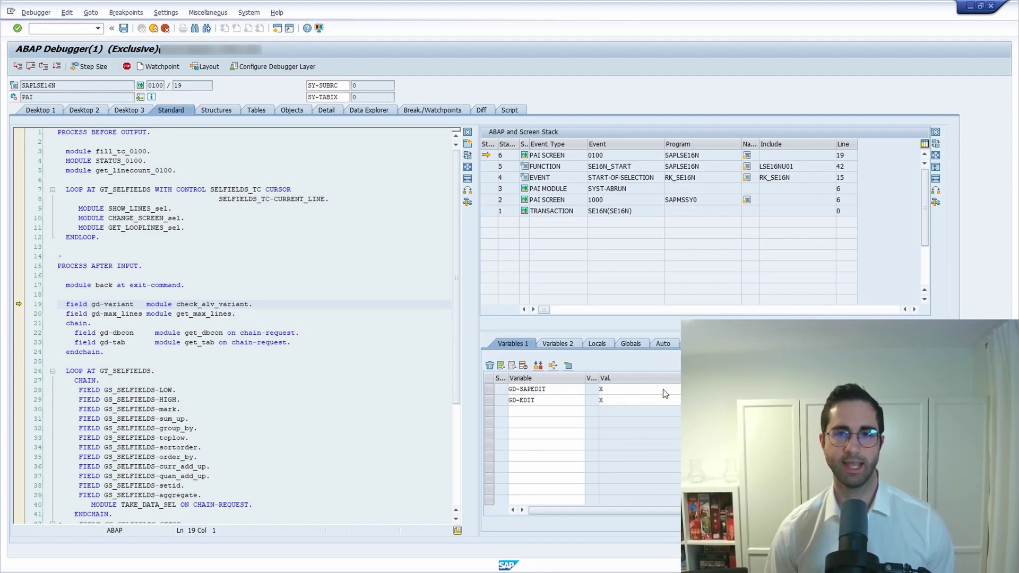
key(Return)
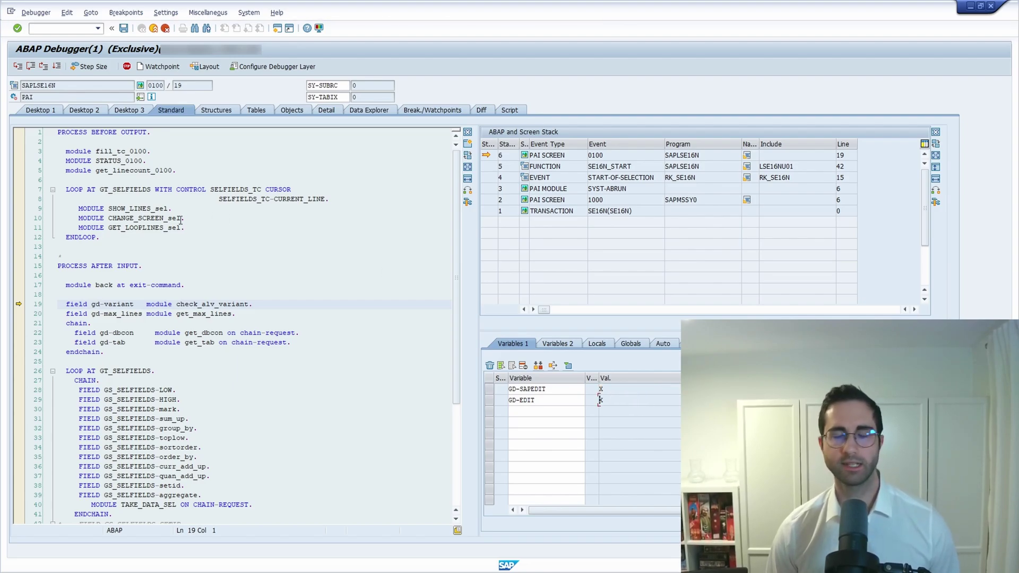
click(57, 65)
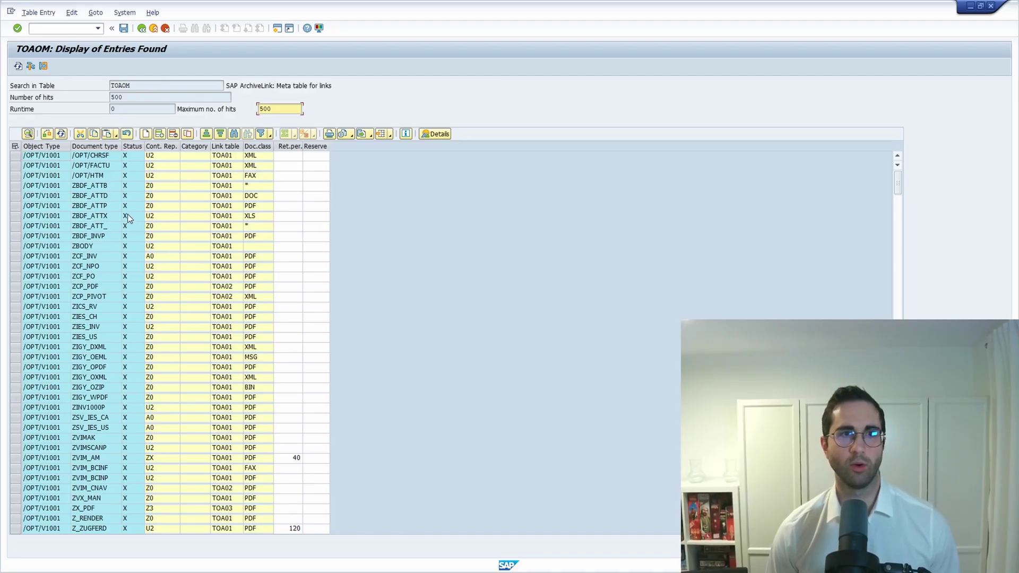
Append a new row to TOAOM, insert the copied BKPF entries as new rows and check them down to ZVIM0404GL.
click(145, 134)
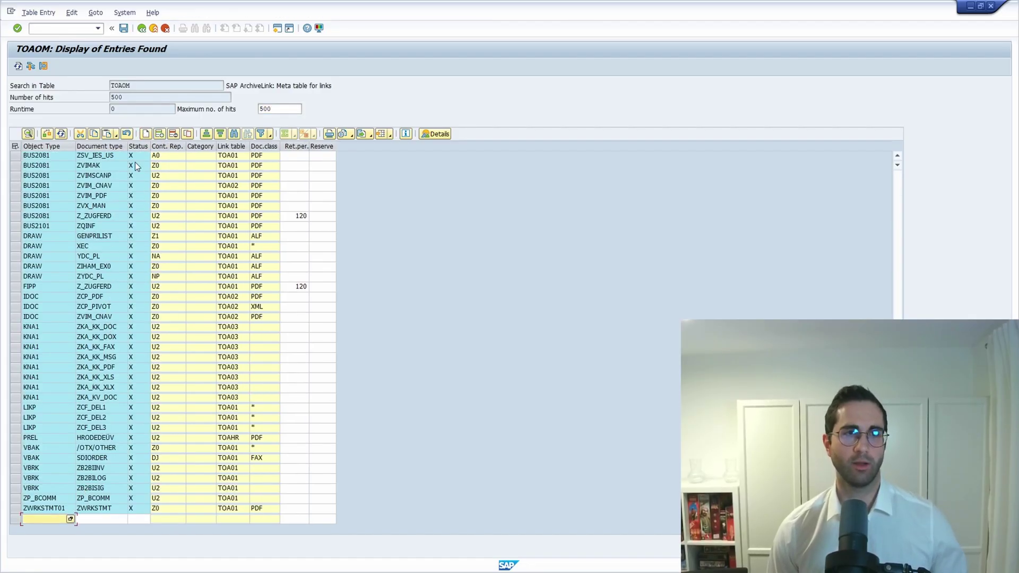
click(117, 134)
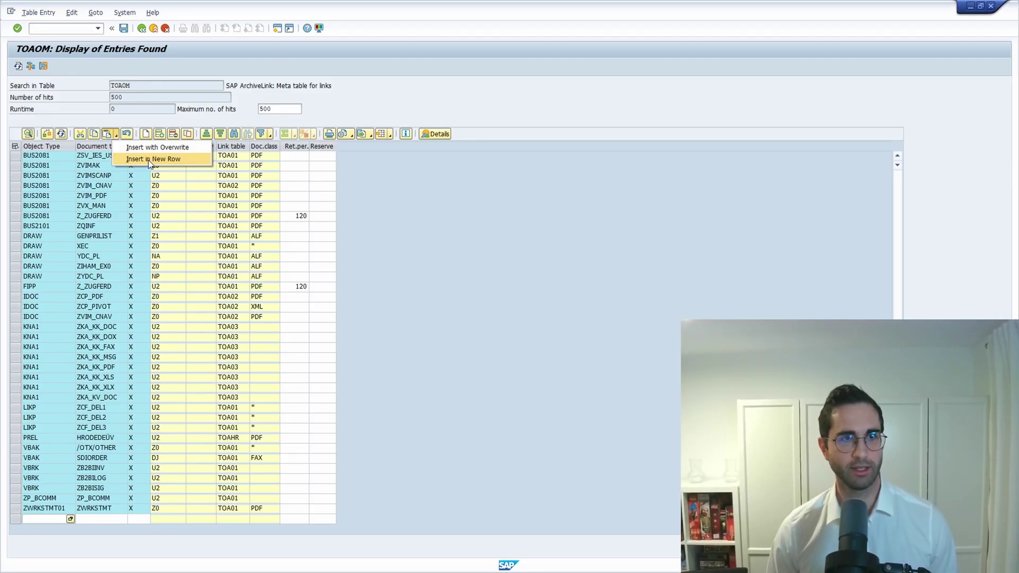
click(149, 159)
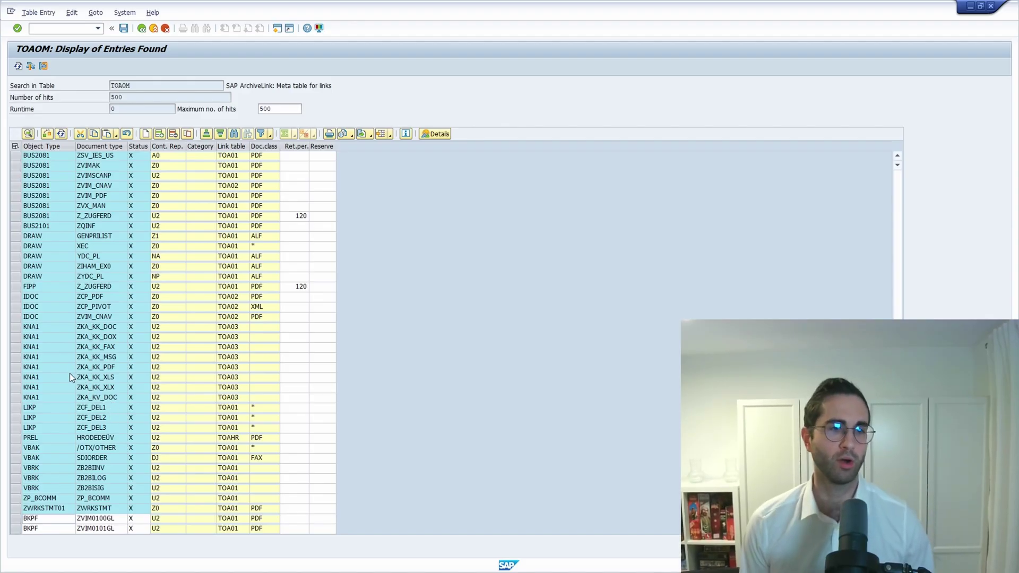
scroll(72, 371, down, 6)
scroll(76, 365, down, 3)
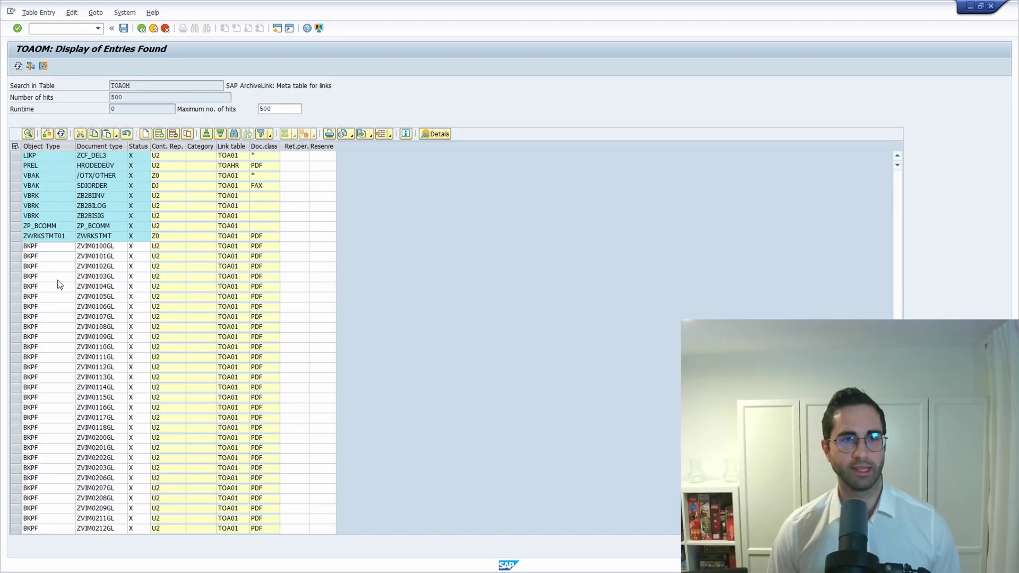
scroll(58, 284, down, 3)
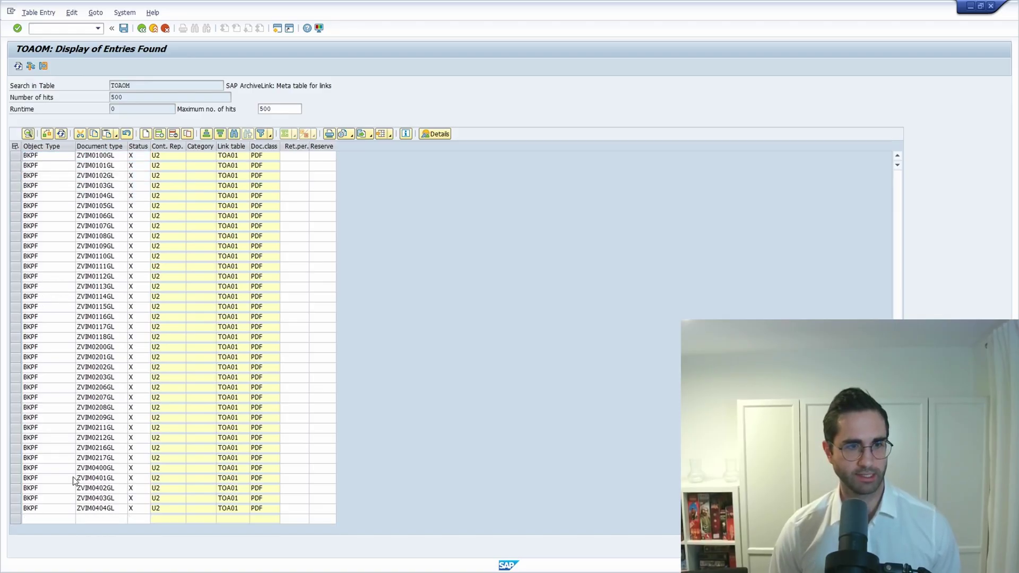
Delete the empty row at the end of the pasted BKPF entries, save the TOAOM changes and accept the change summary.
click(16, 519)
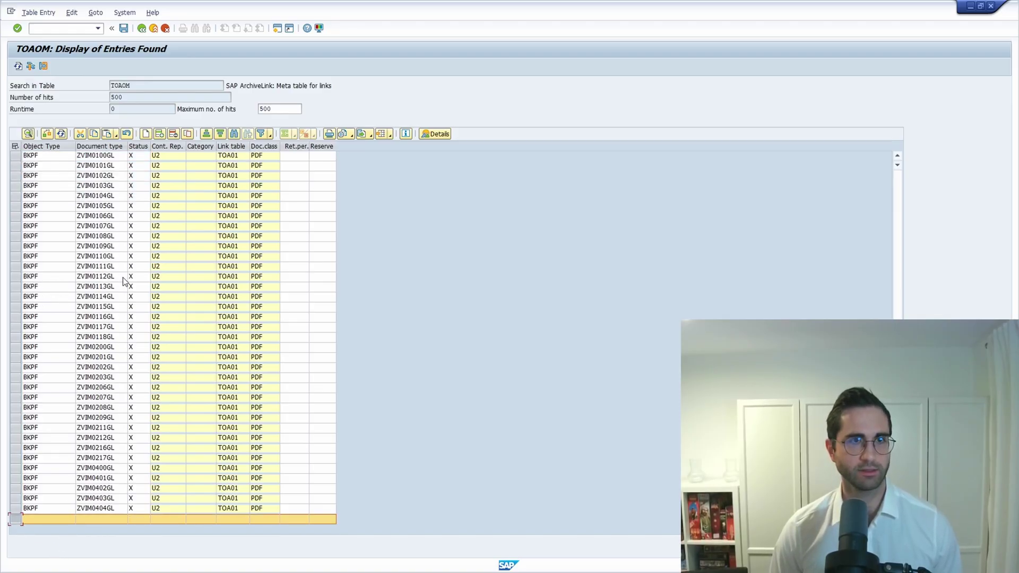
click(173, 135)
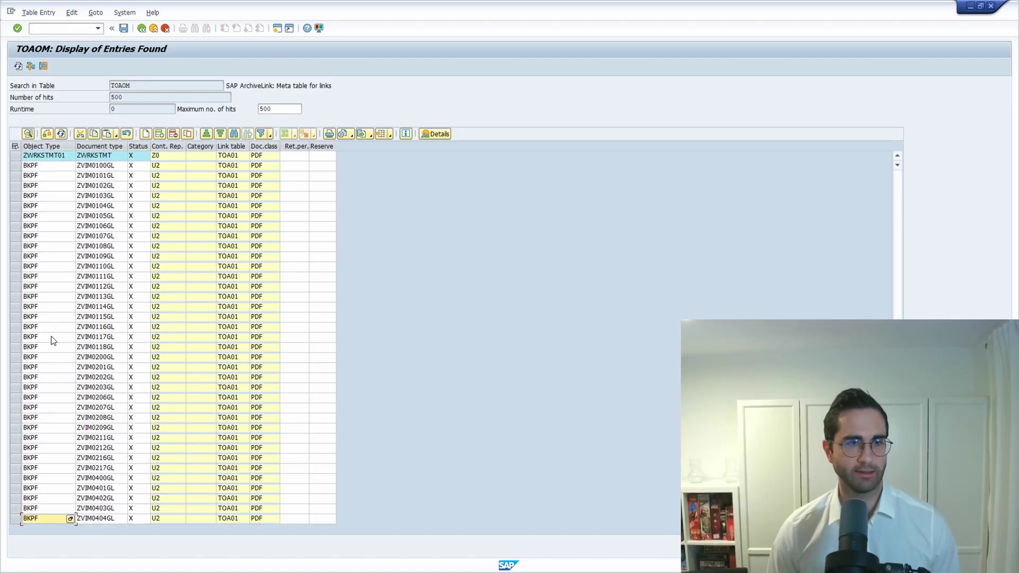
click(54, 309)
double_click(54, 309)
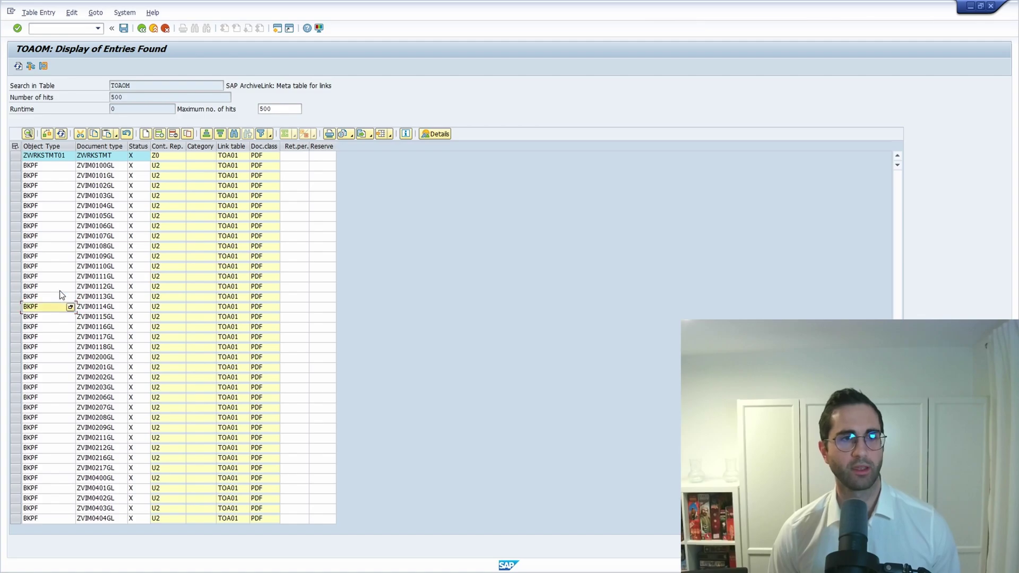
click(123, 30)
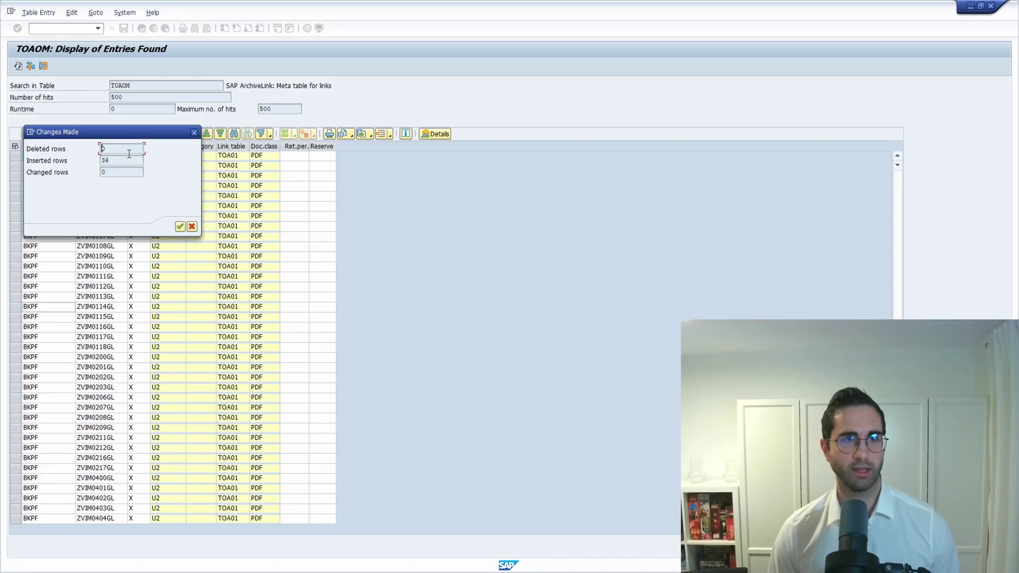
key(Tab)
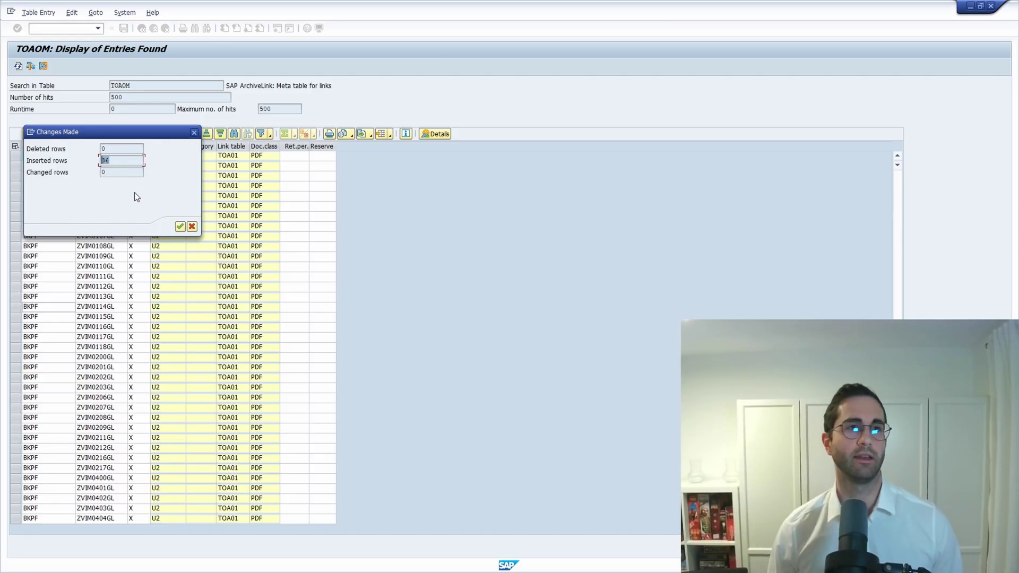
click(179, 227)
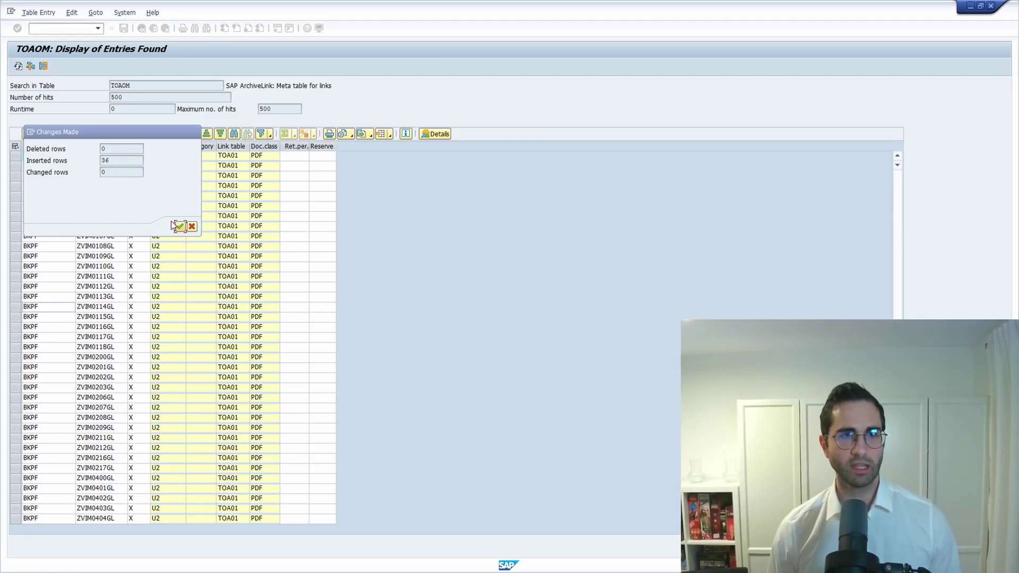
Leave the table display and open transaction OAC3 for the content repository links.
click(56, 29)
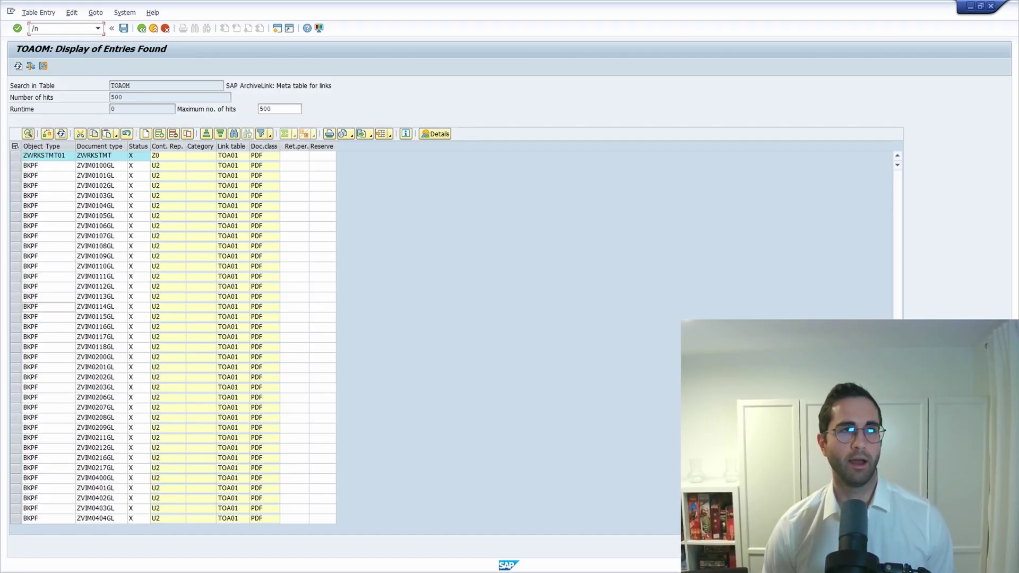
text(/noac3)
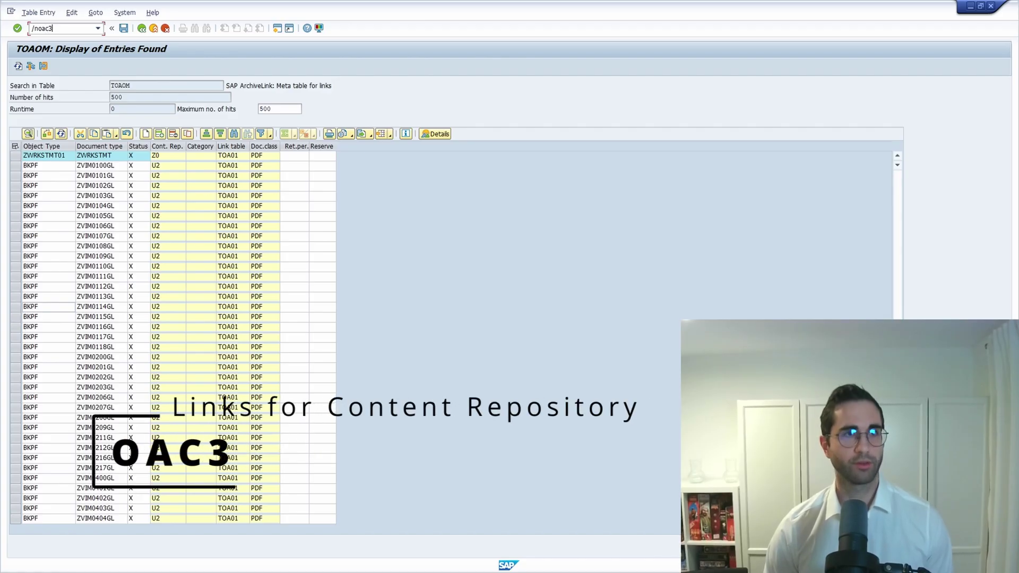
key(Return)
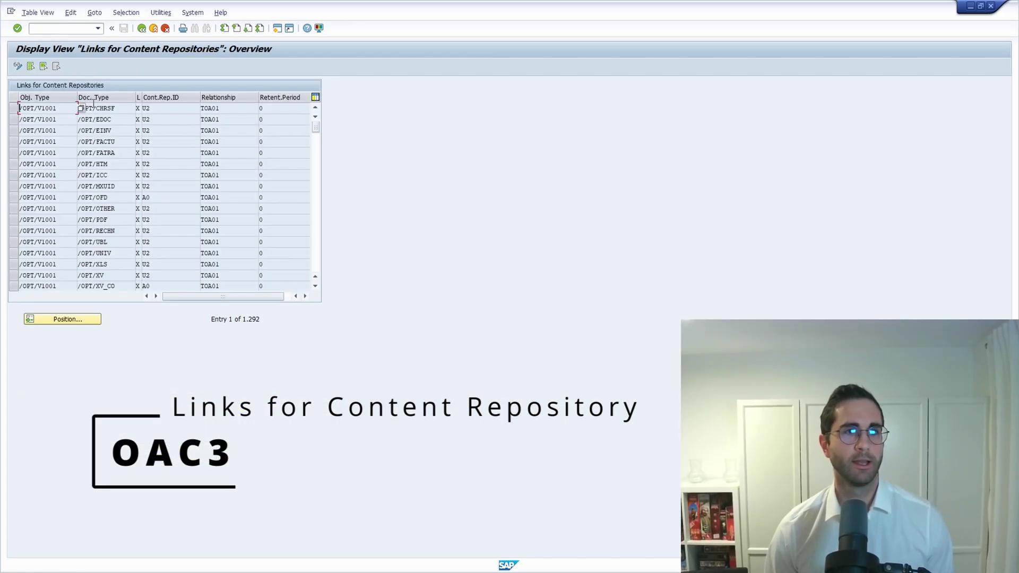
Filter the content repository links by contents, using the document type field with operator CS and value ZVIM.
click(126, 12)
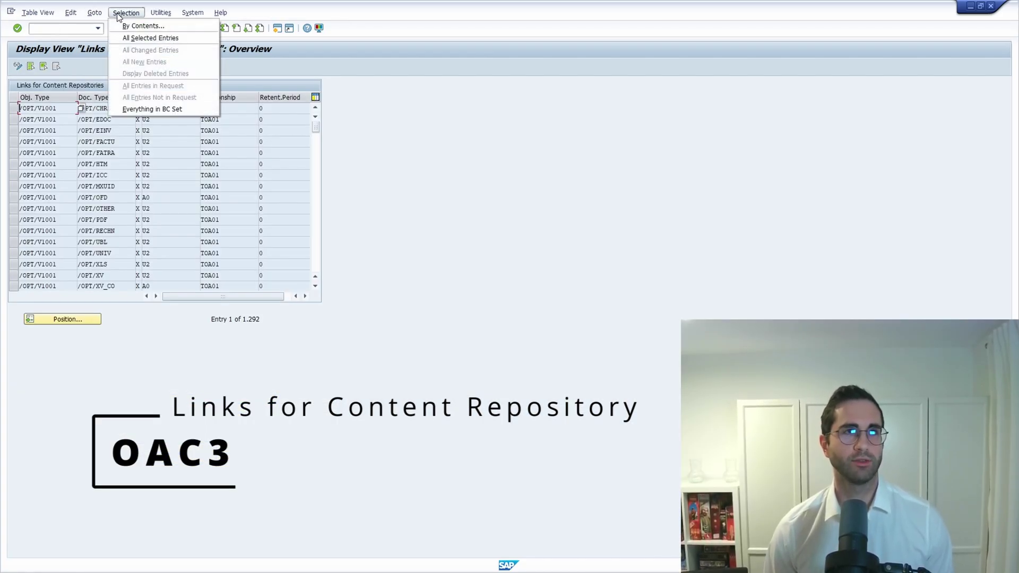
click(133, 25)
click(30, 159)
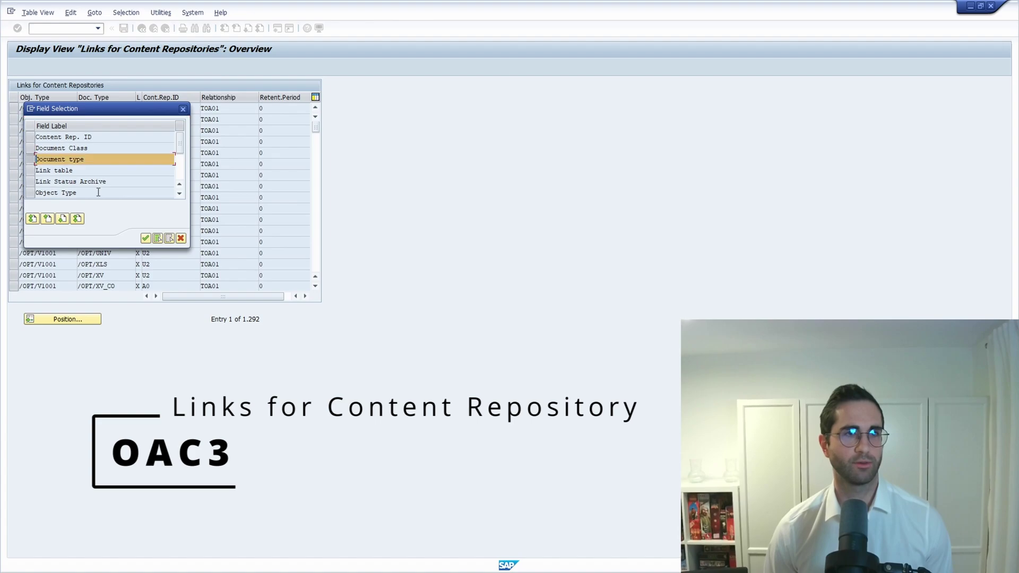
click(145, 240)
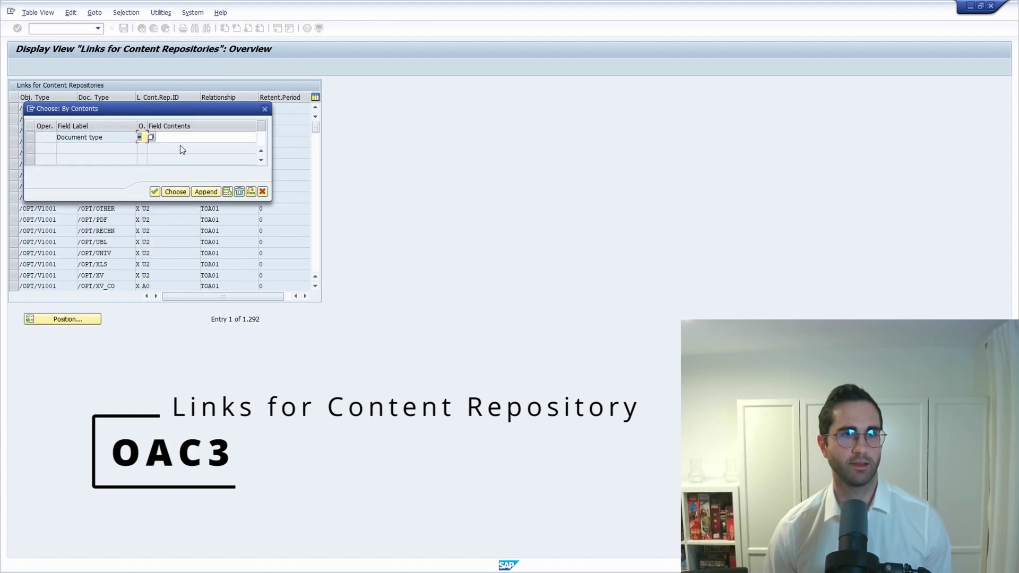
click(139, 137)
key(Tab)
text(ZVIM)
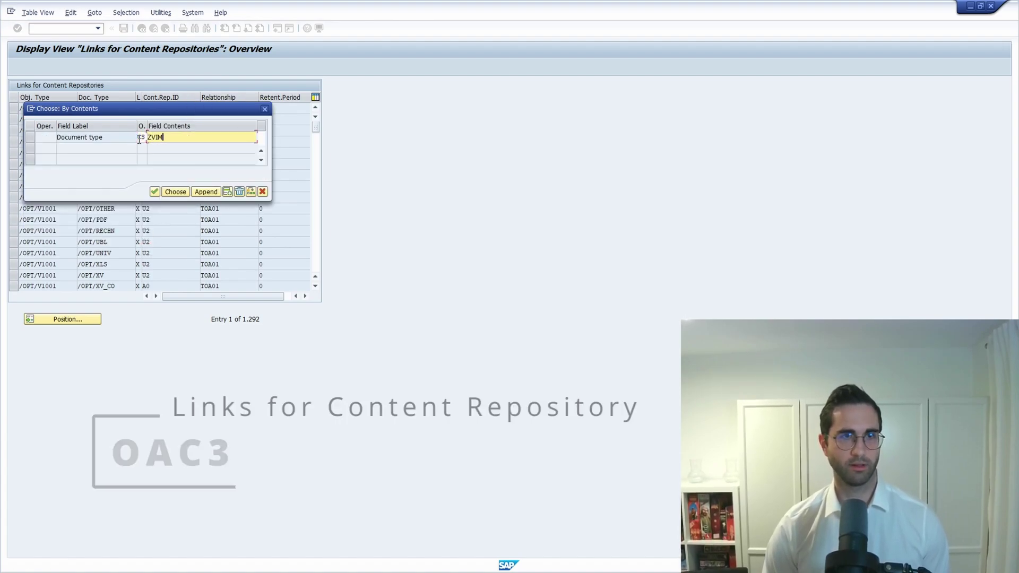
click(182, 192)
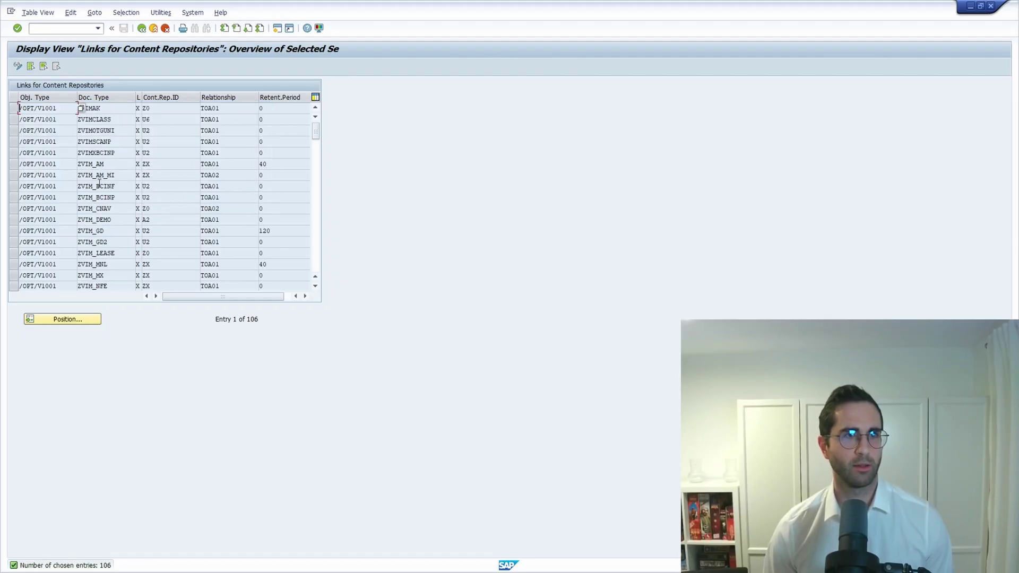
Examine the filtered links for the BKPF entries starting at ZVIM0100GL, checking their document types and content repository IDs.
scroll(105, 215, down, 5)
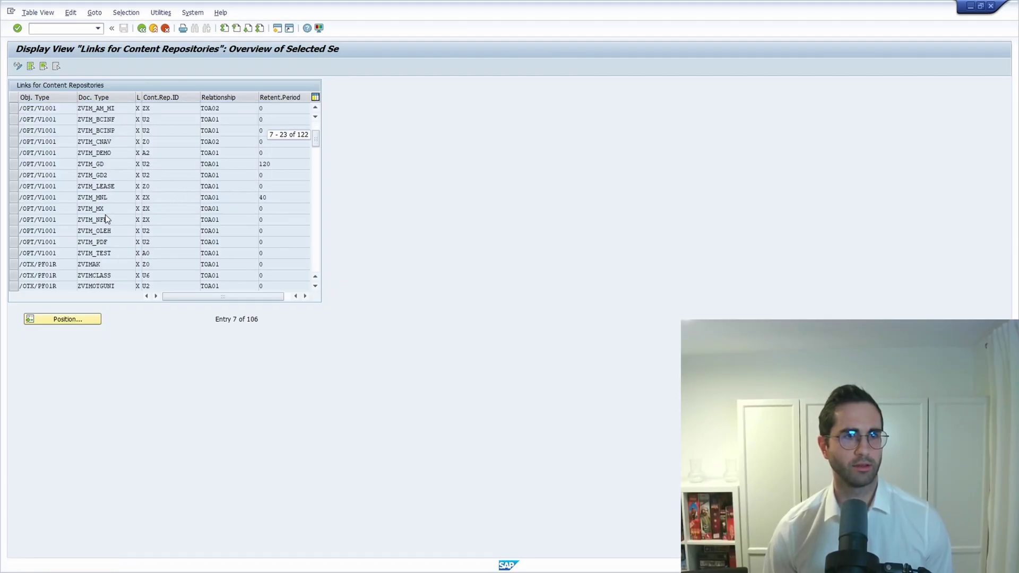
scroll(105, 215, down, 4)
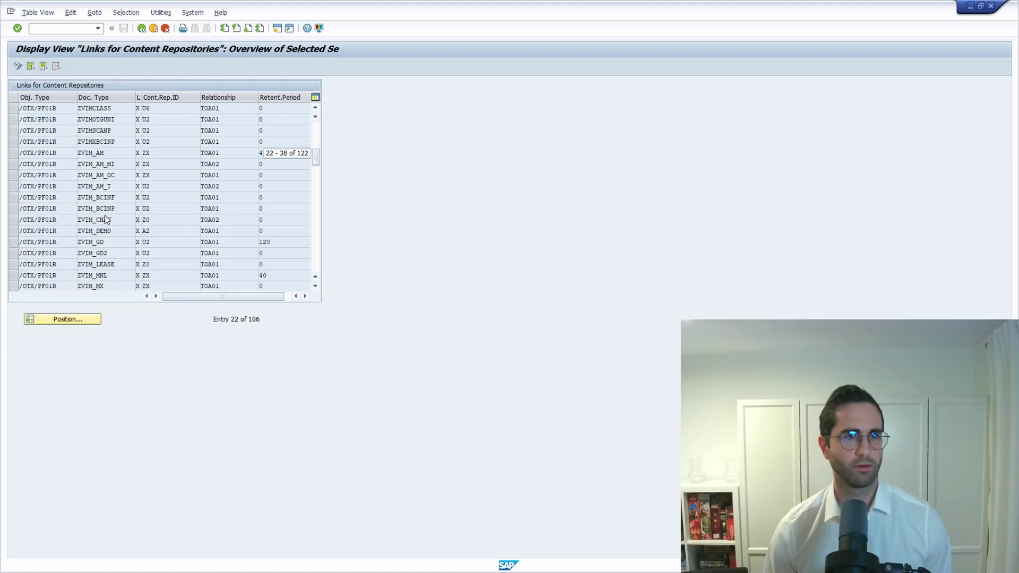
scroll(105, 215, down, 3)
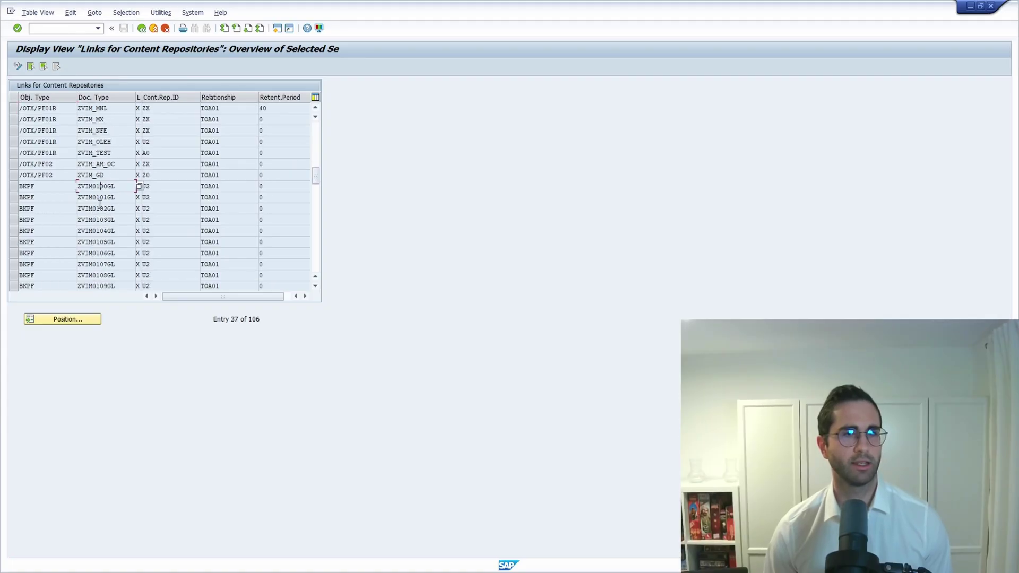
scroll(62, 163, down, 1)
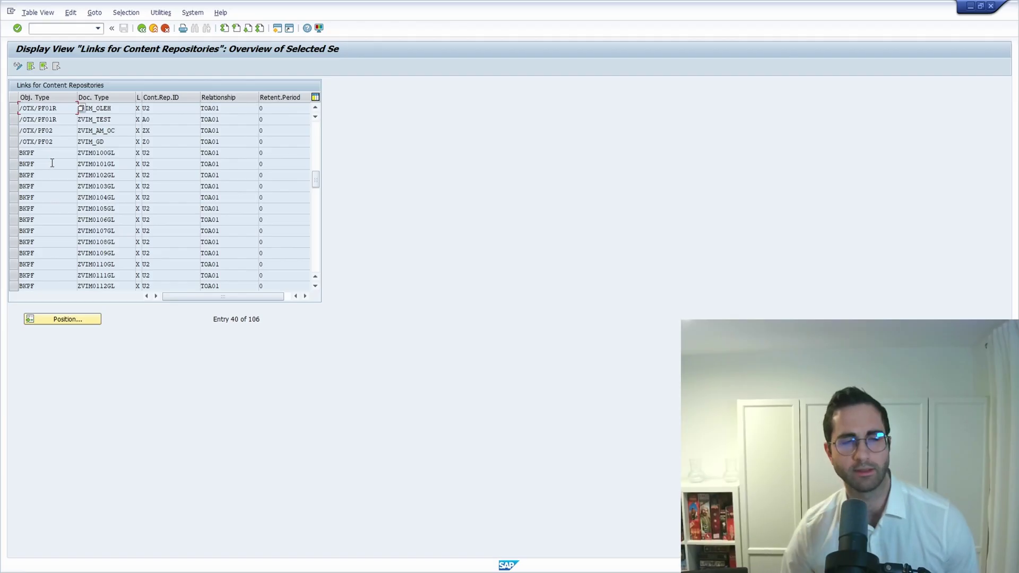
click(18, 153)
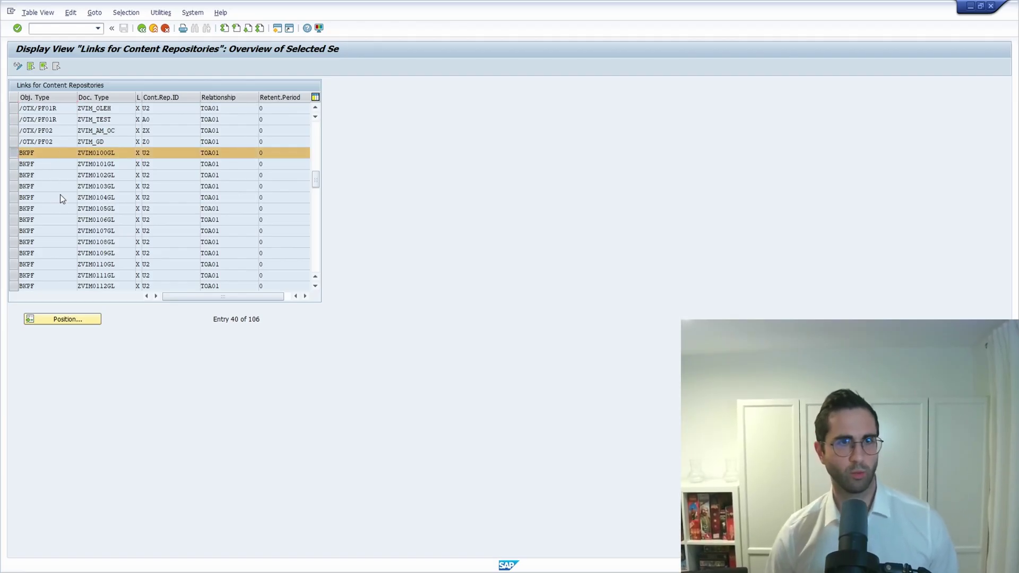
scroll(59, 192, down, 1)
scroll(61, 192, up, 1)
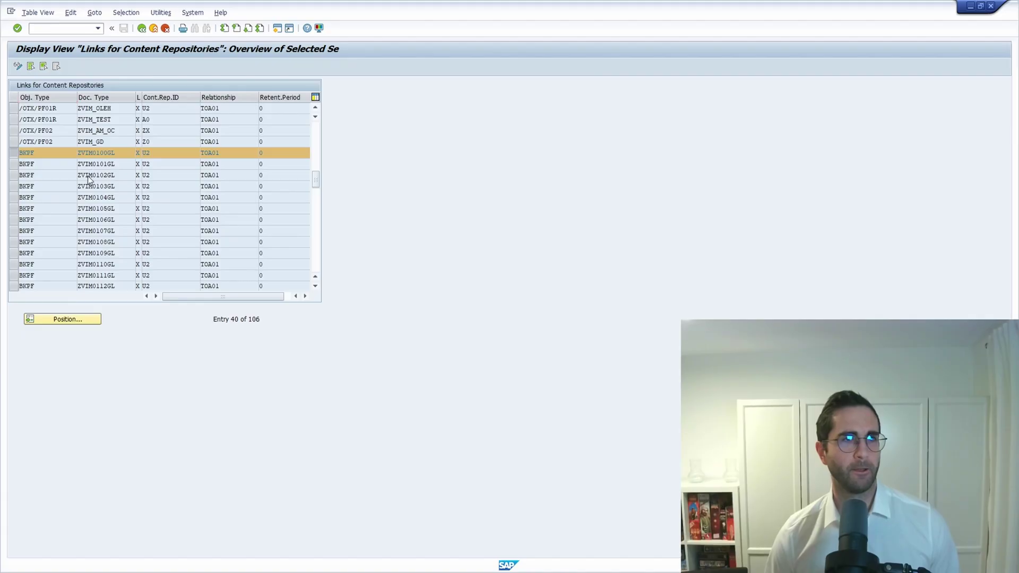
scroll(89, 176, down, 1)
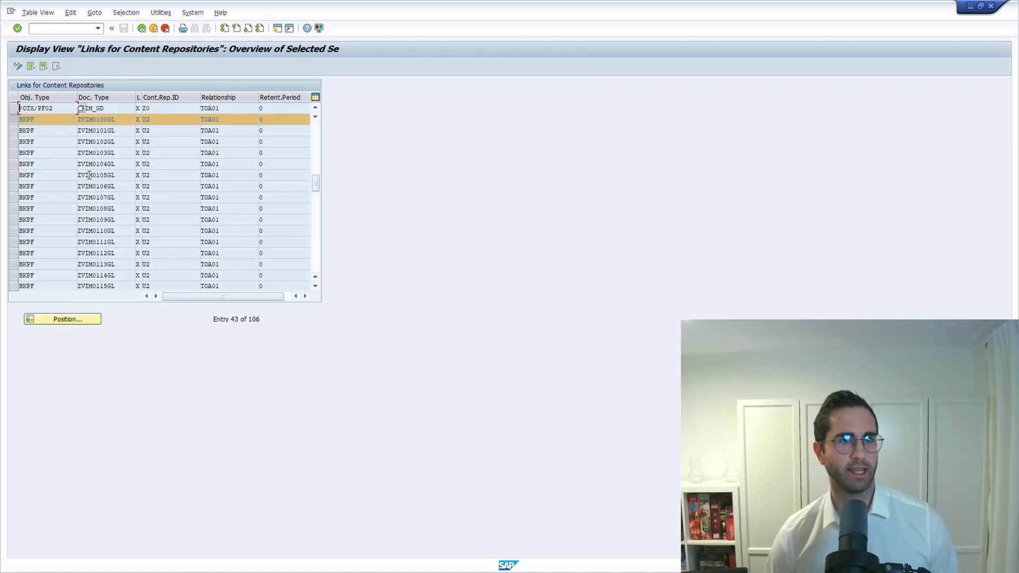
scroll(89, 175, down, 3)
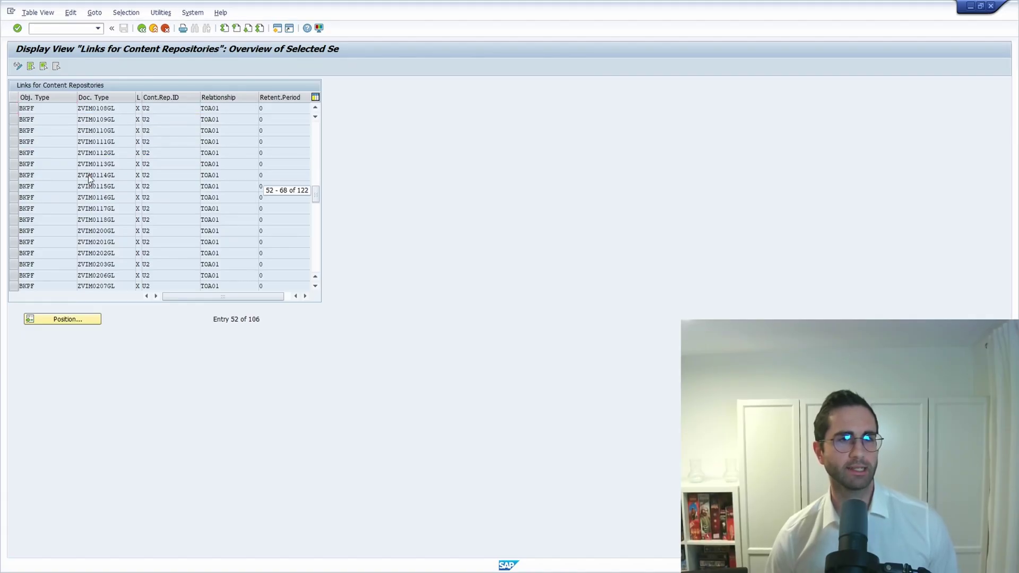
scroll(88, 175, down, 3)
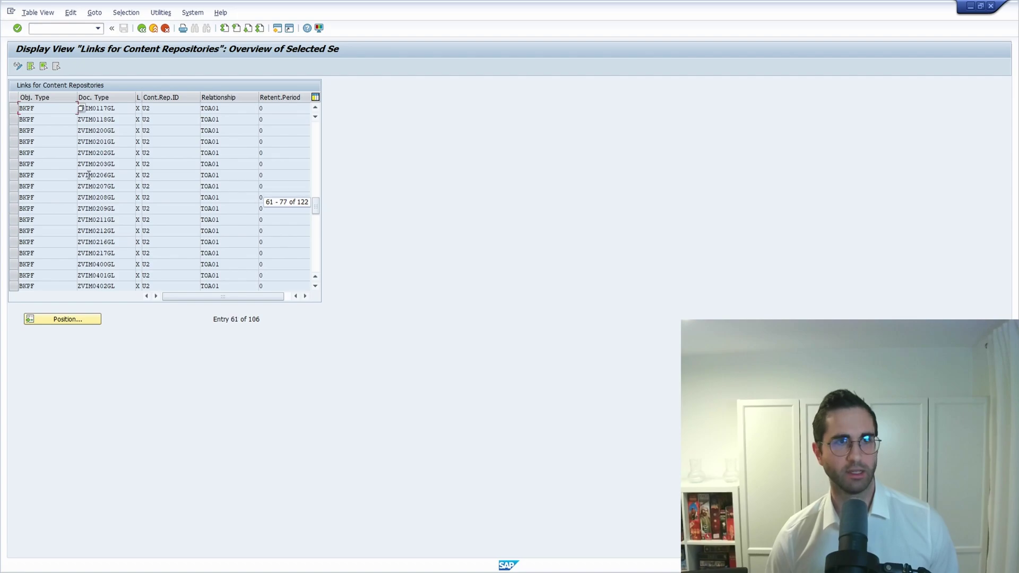
scroll(88, 174, up, 2)
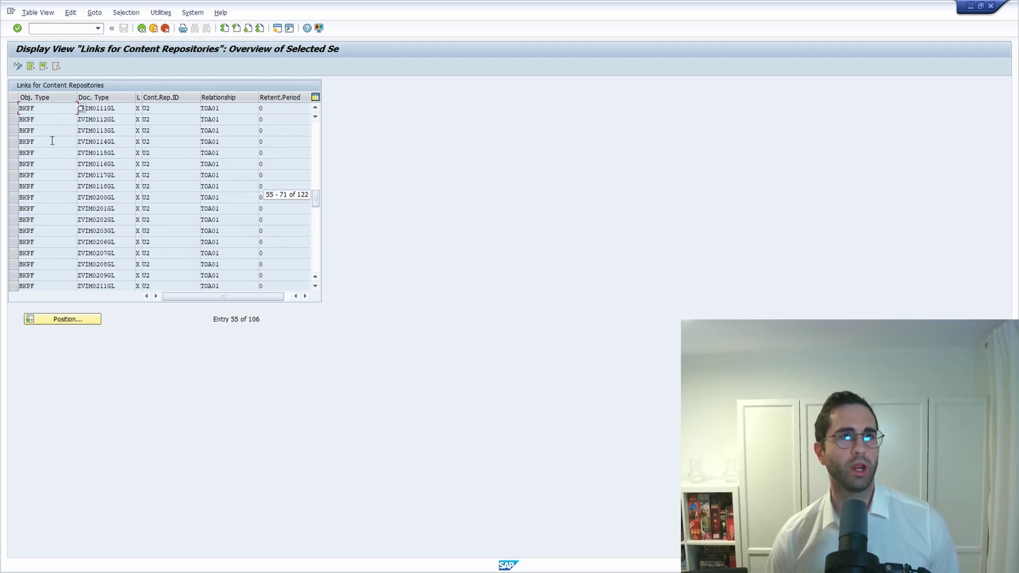
scroll(54, 141, up, 3)
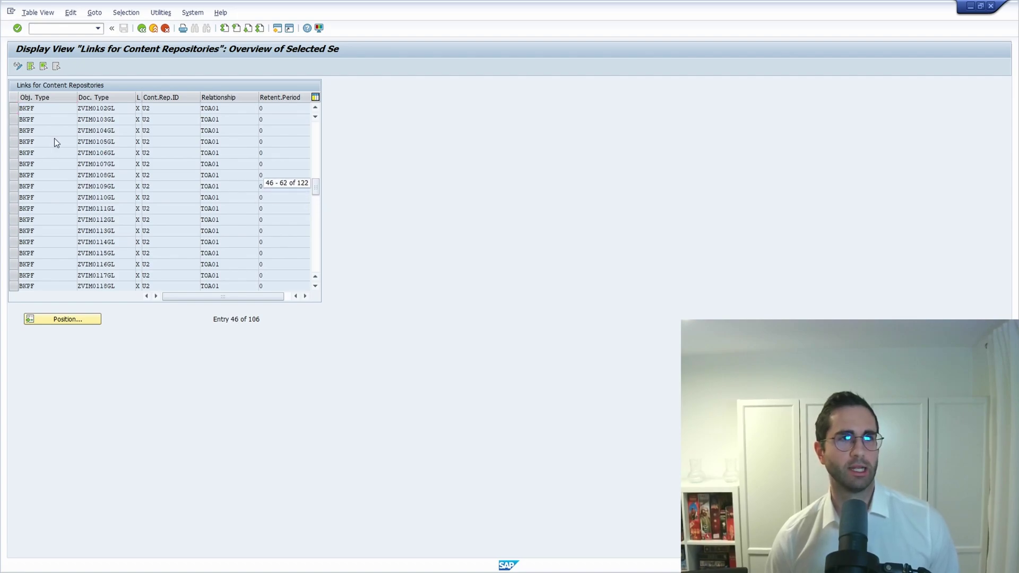
scroll(54, 139, up, 1)
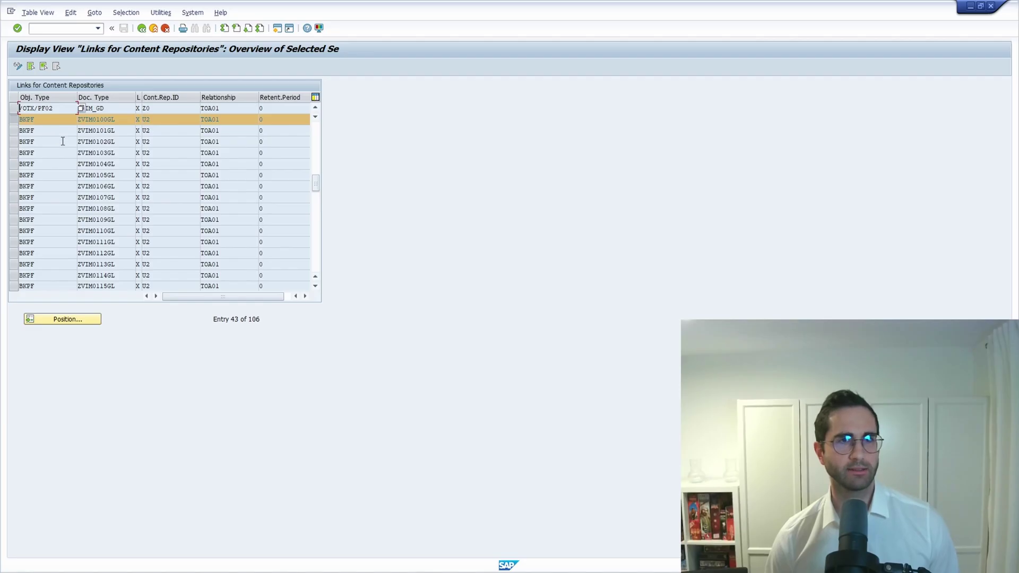
scroll(66, 148, up, 2)
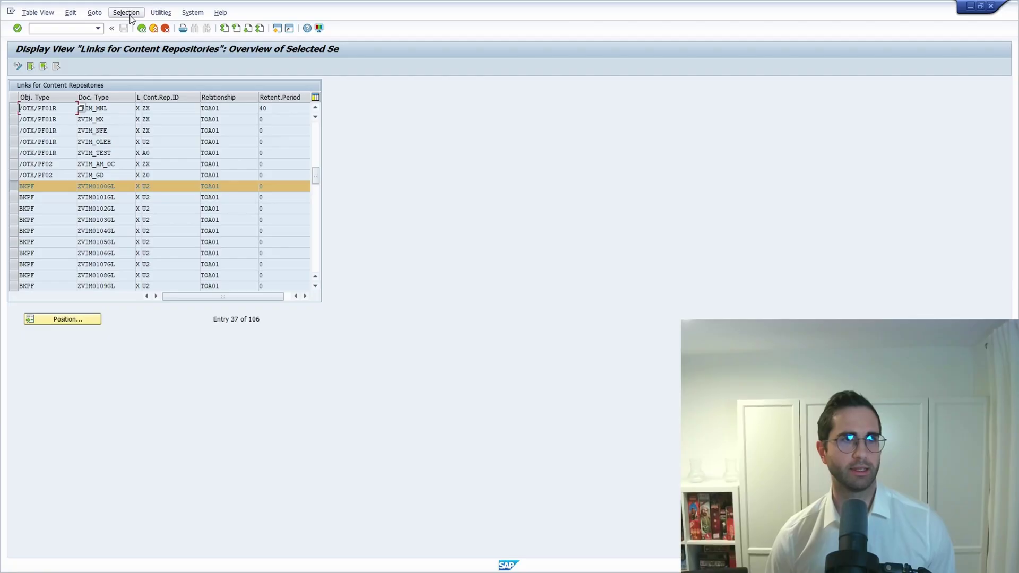
Switch the content repository links to change mode and open their transport view with the proposed Customizing request.
click(33, 13)
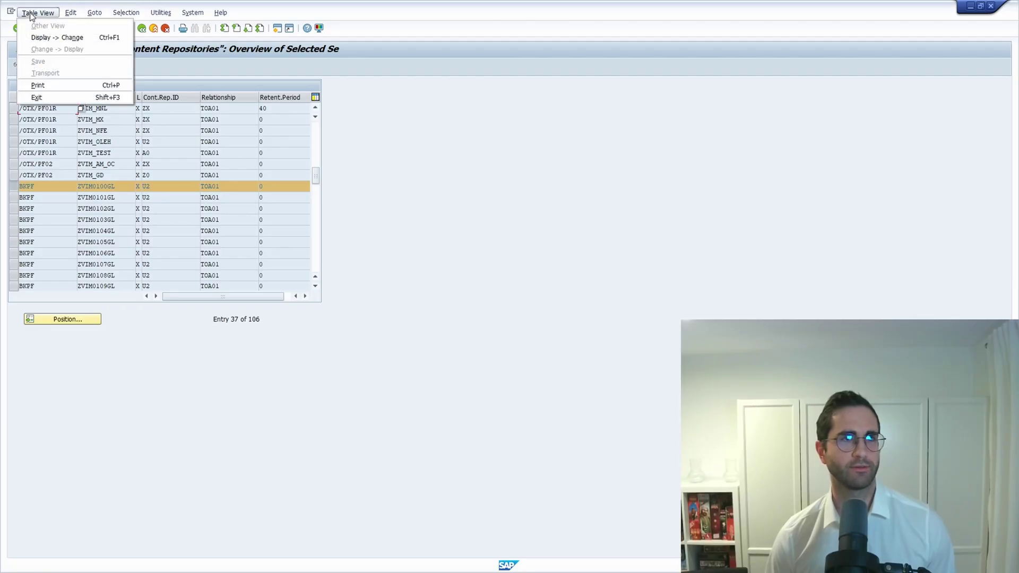
mouse_move(94, 13)
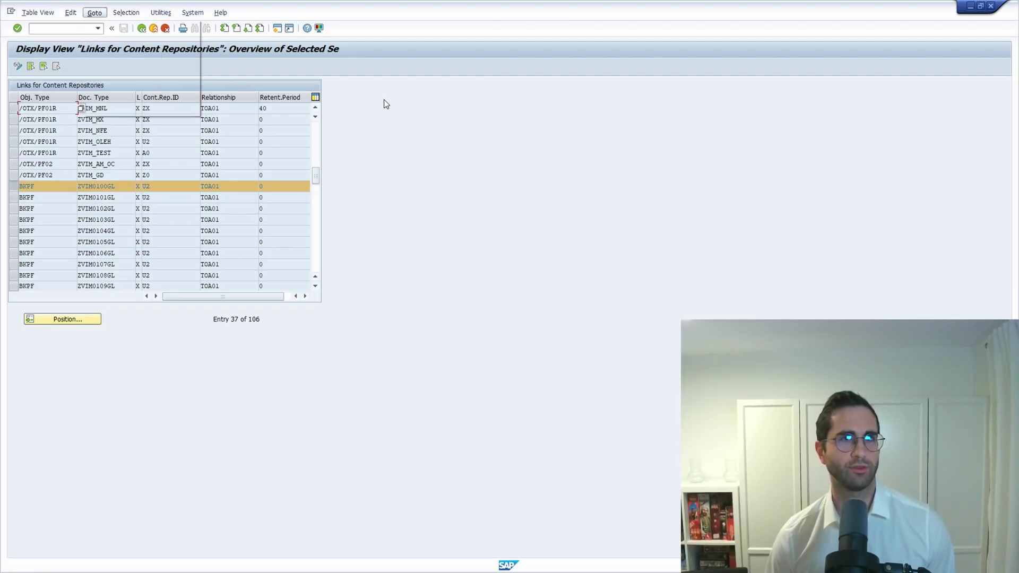
click(18, 65)
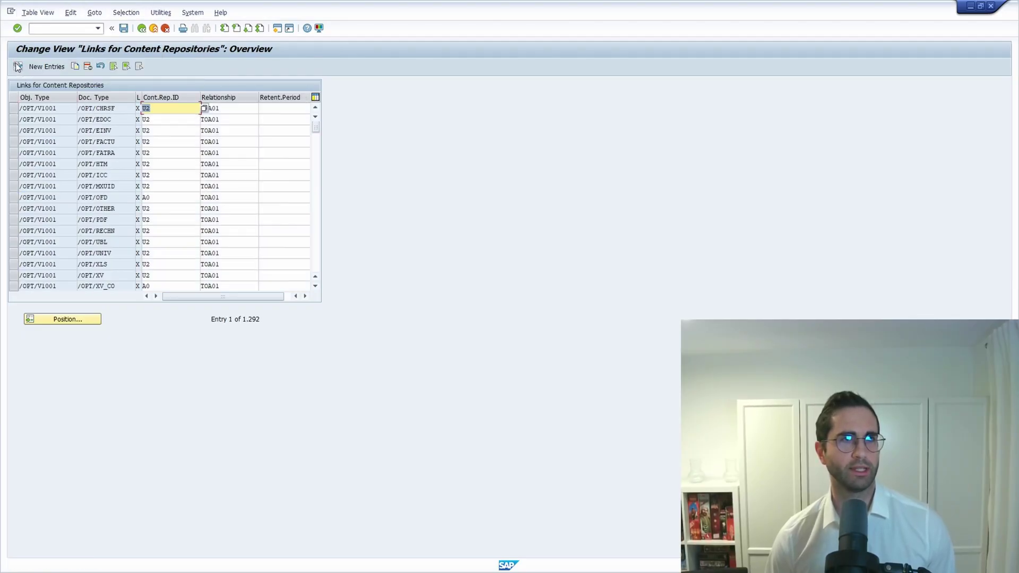
click(36, 15)
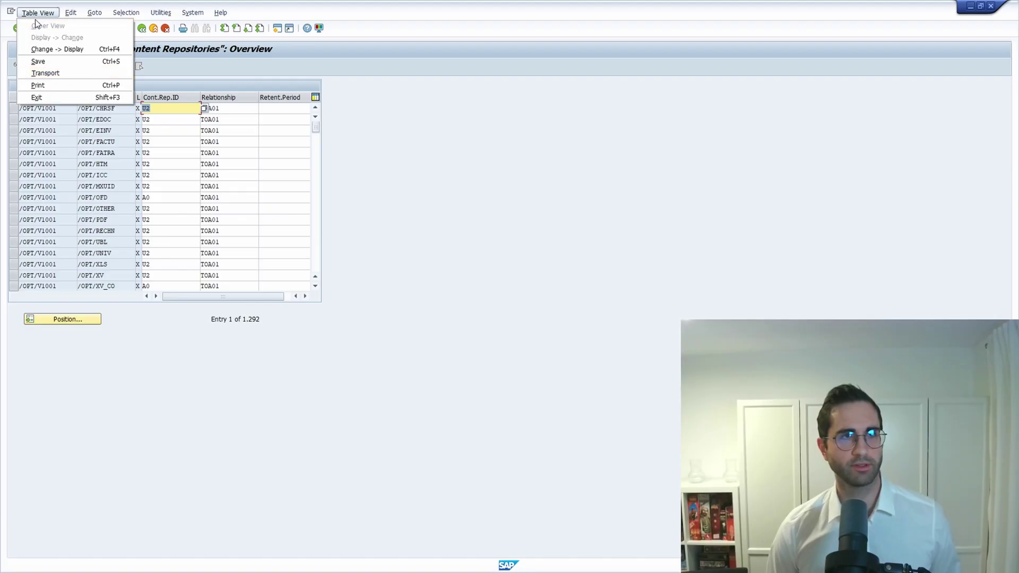
click(51, 76)
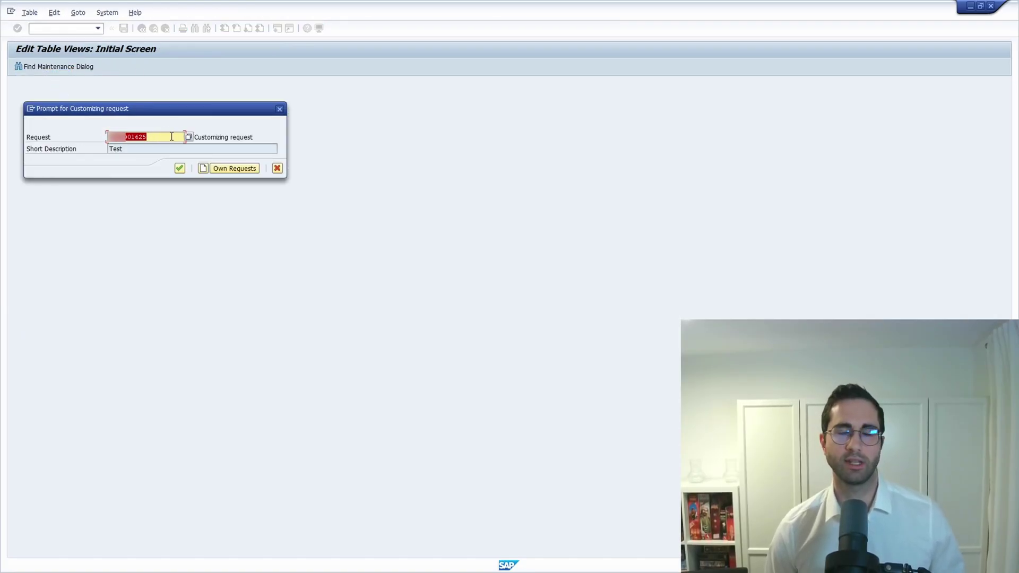
click(180, 169)
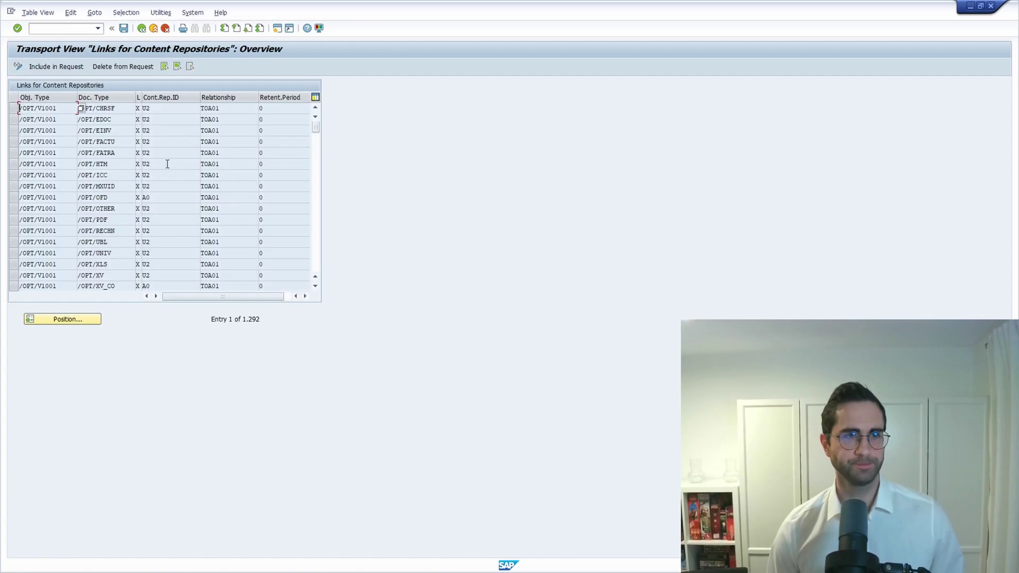
Try to filter the transport view's links by contents, using document type equal to ZVIM*GL.
click(125, 12)
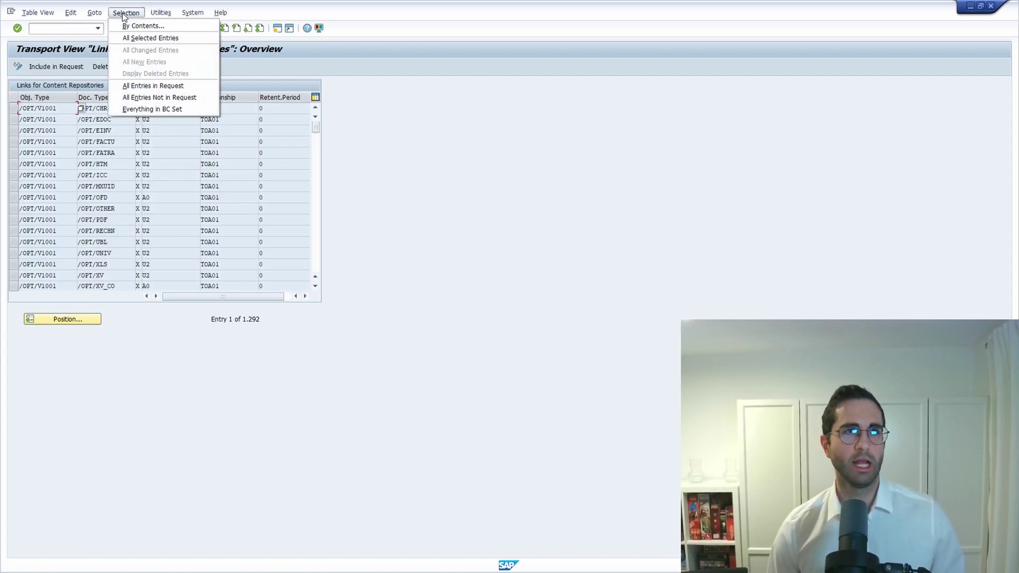
click(141, 25)
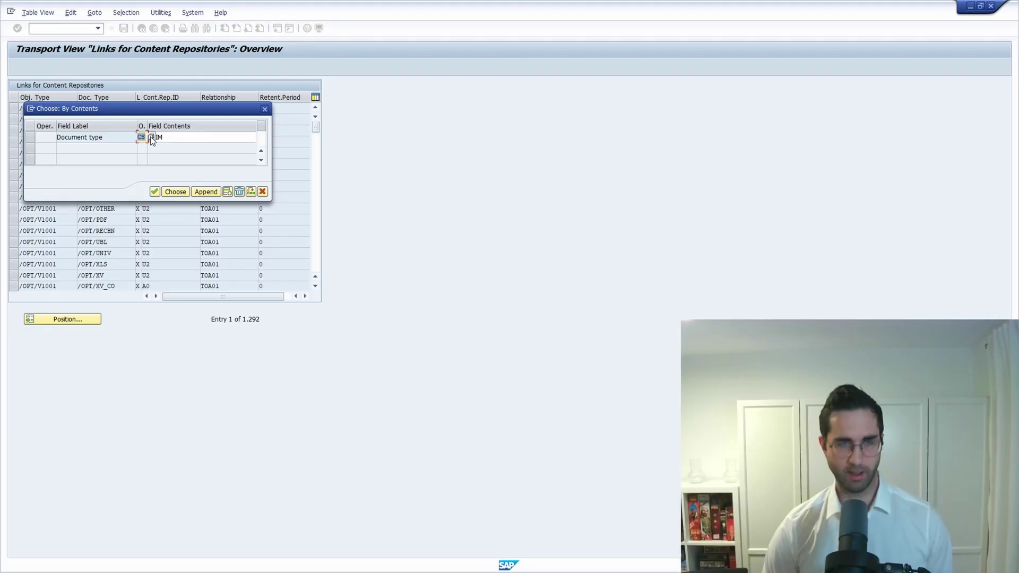
double_click(152, 137)
key(End)
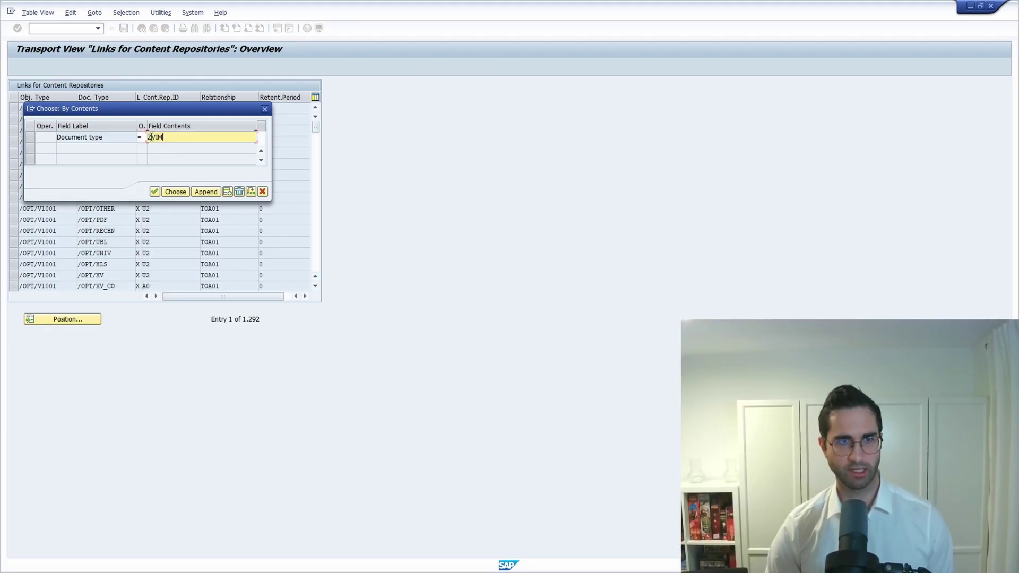
text(*GL)
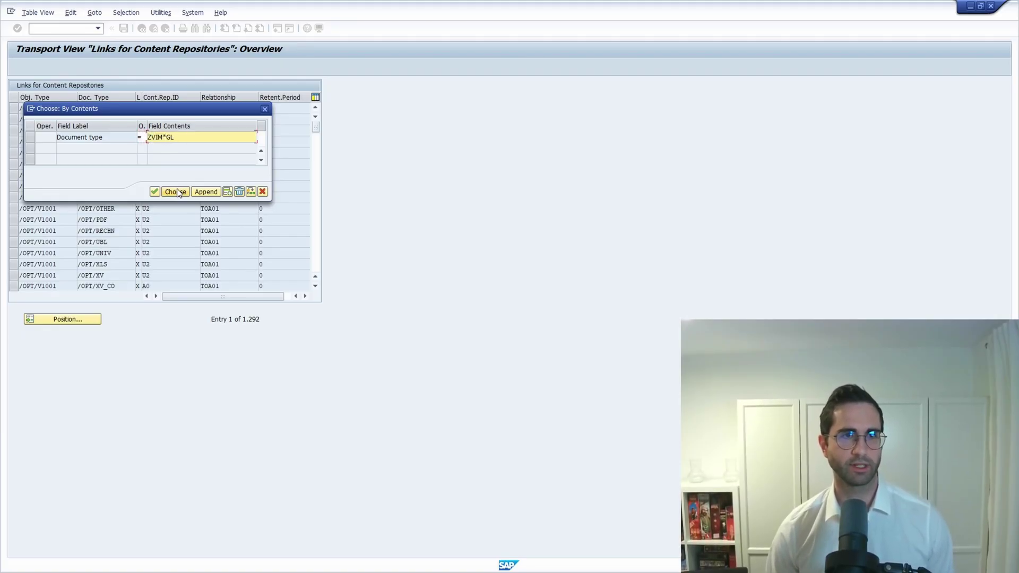
click(175, 192)
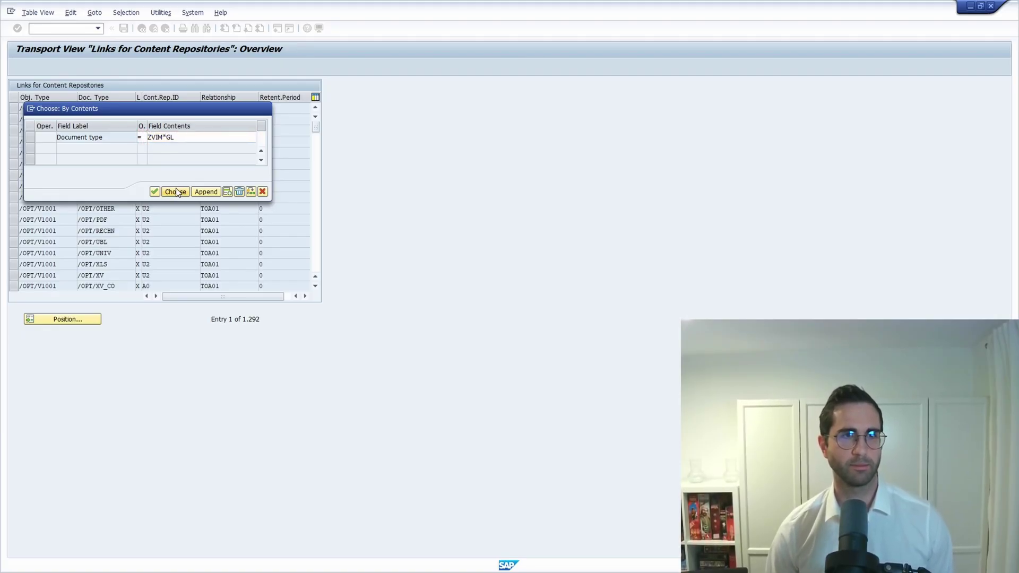
Try the contents filter with operator CS and document type value ZVIM*GL.
click(126, 12)
click(136, 25)
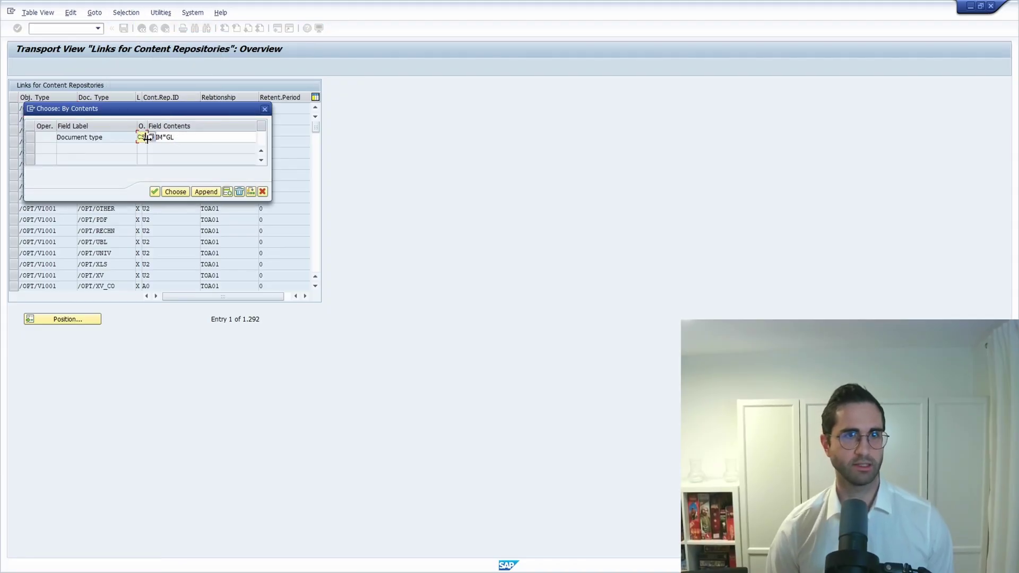
click(174, 192)
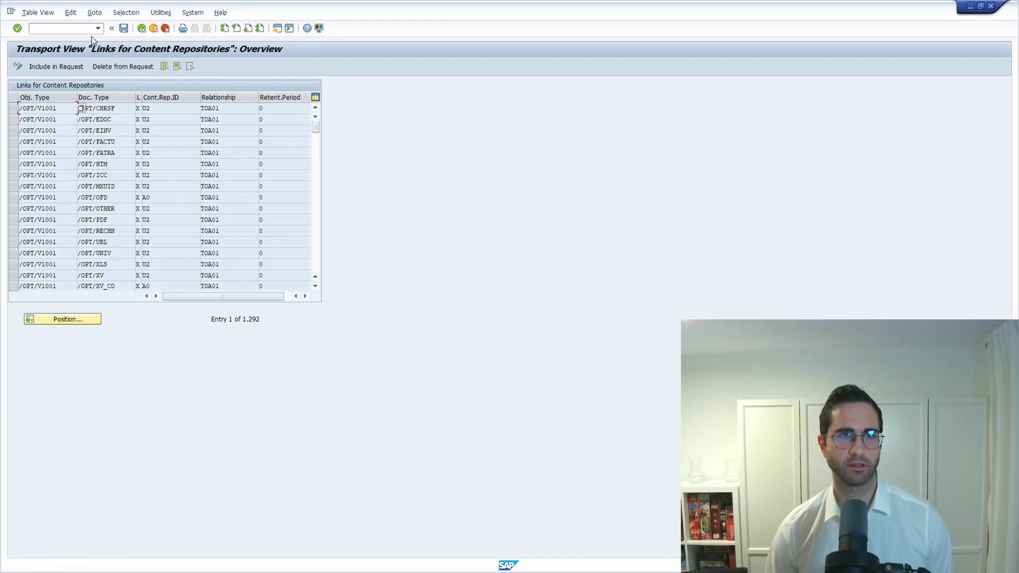
Try the contents filter with operator CS and the document type value shortened to ZVIM*.
click(125, 12)
click(142, 26)
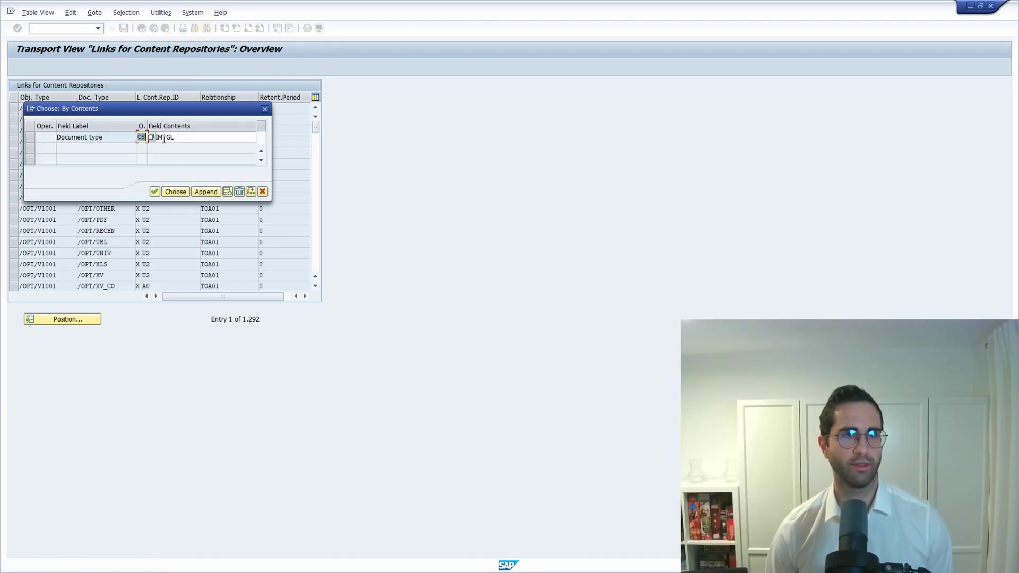
click(165, 138)
key(Delete)
key(Delete)
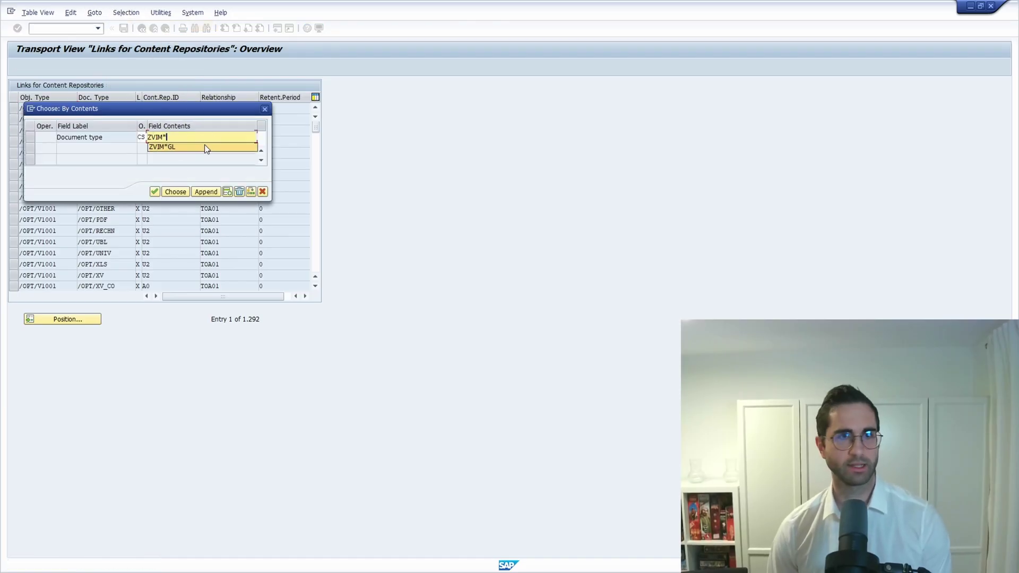
click(175, 191)
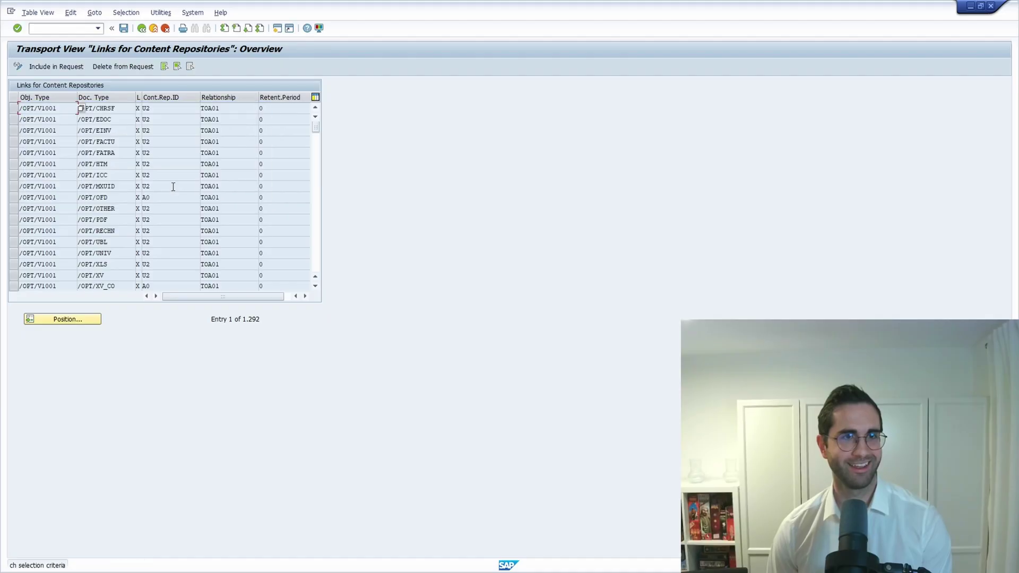
Filter the transport view's content repository links by contents, using document type with operator CS and value ZVIM.
click(137, 16)
click(130, 24)
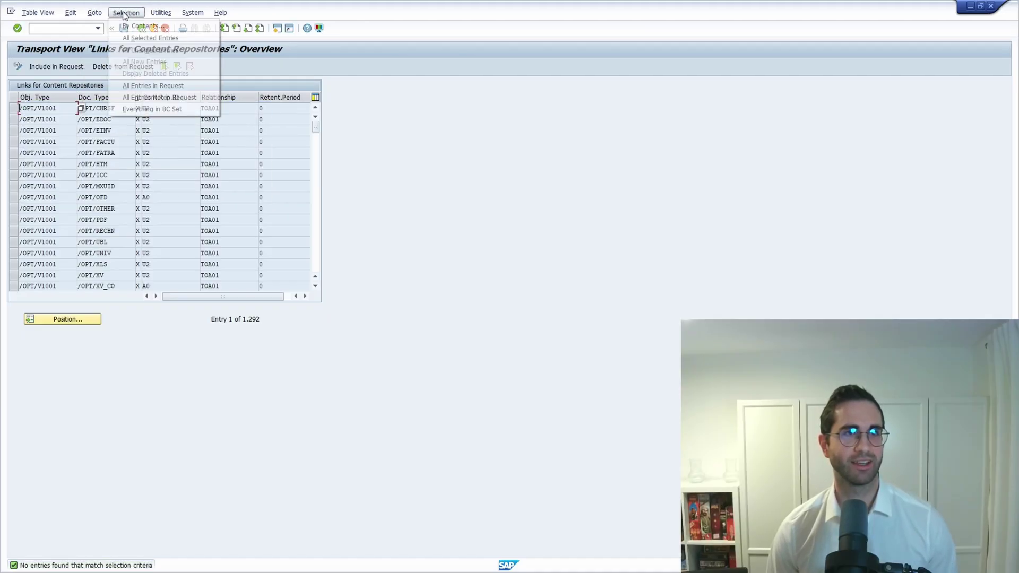
click(176, 138)
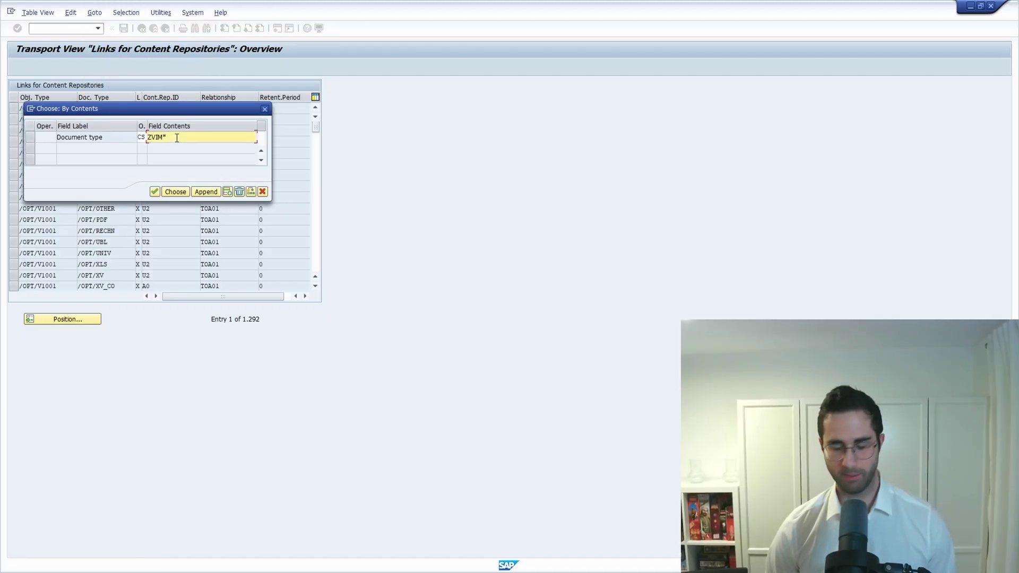
key(BackSpace)
click(172, 137)
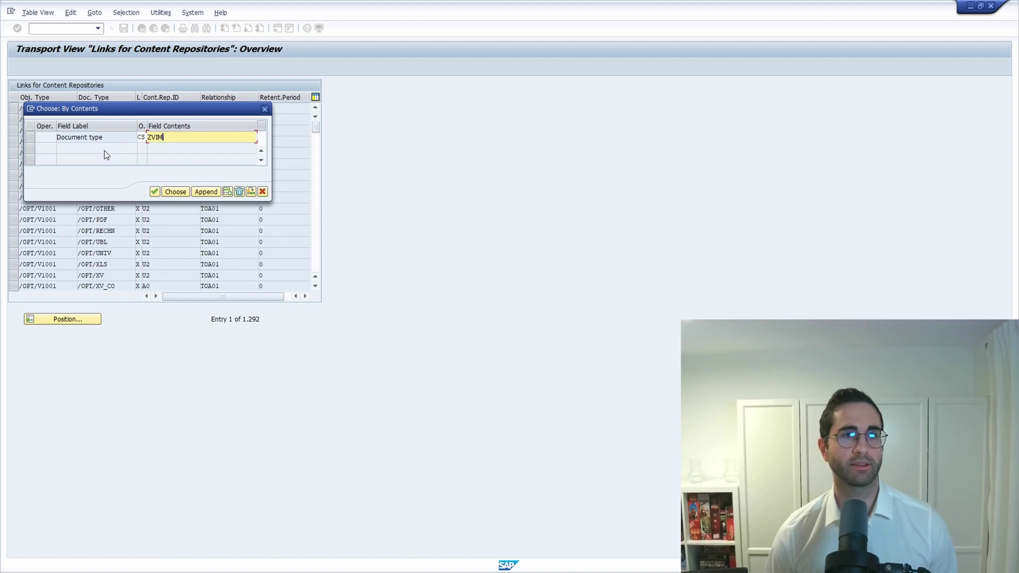
click(155, 192)
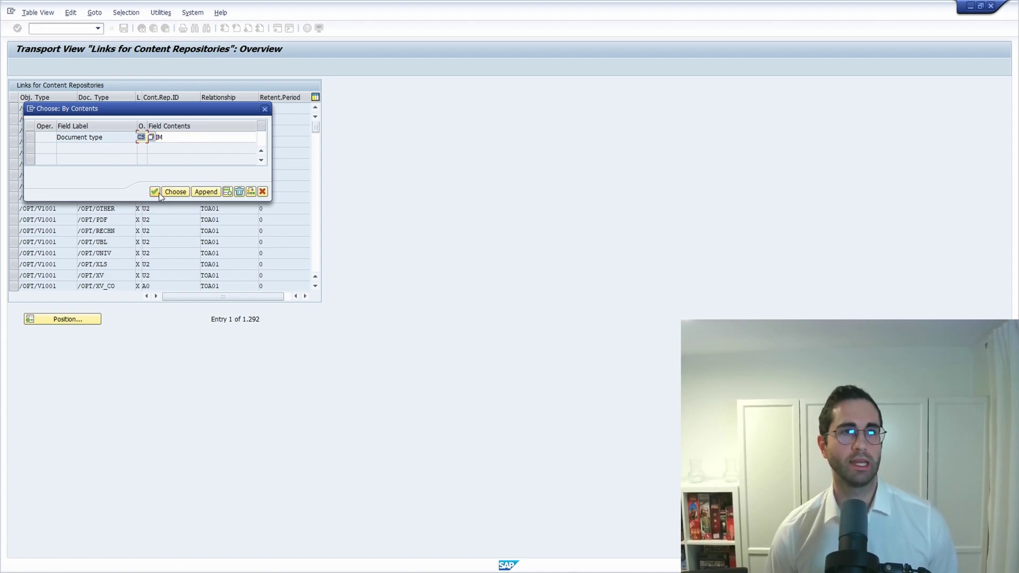
click(176, 192)
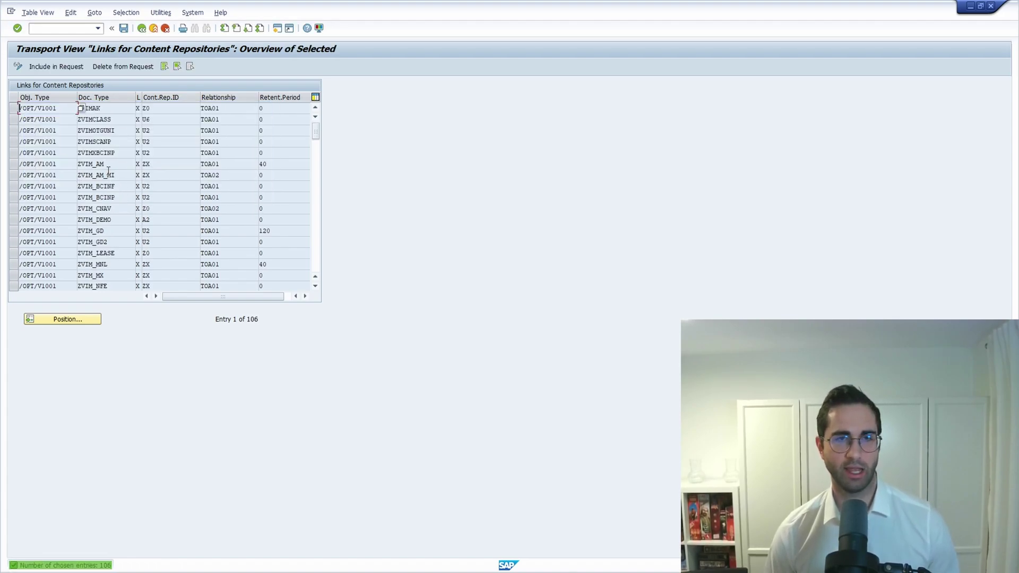
Select all BKPF links with document types from ZVIM0100GL through ZVIM0404GL.
scroll(106, 179, down, 1)
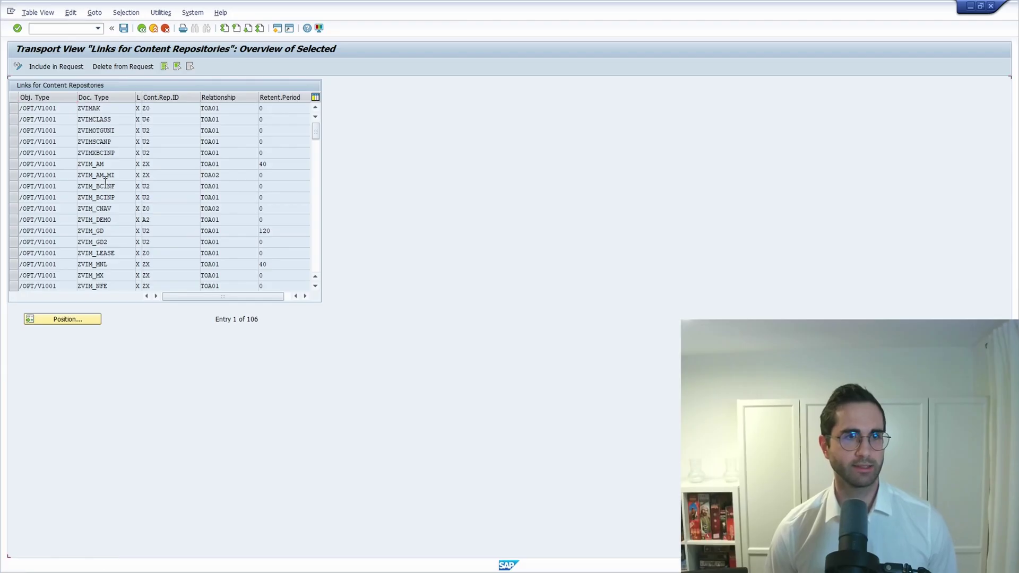
scroll(104, 180, down, 6)
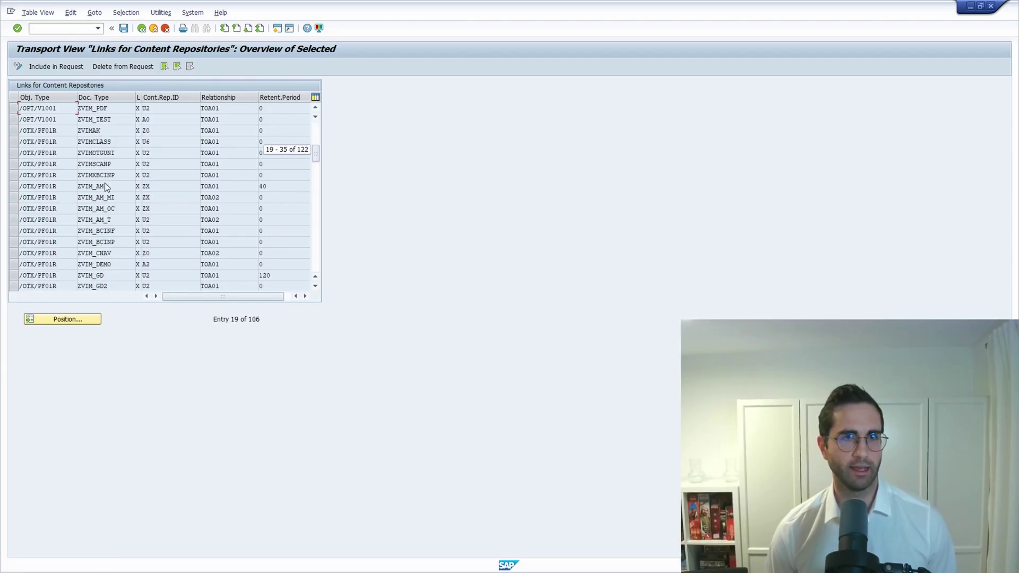
drag(316, 158, 320, 204)
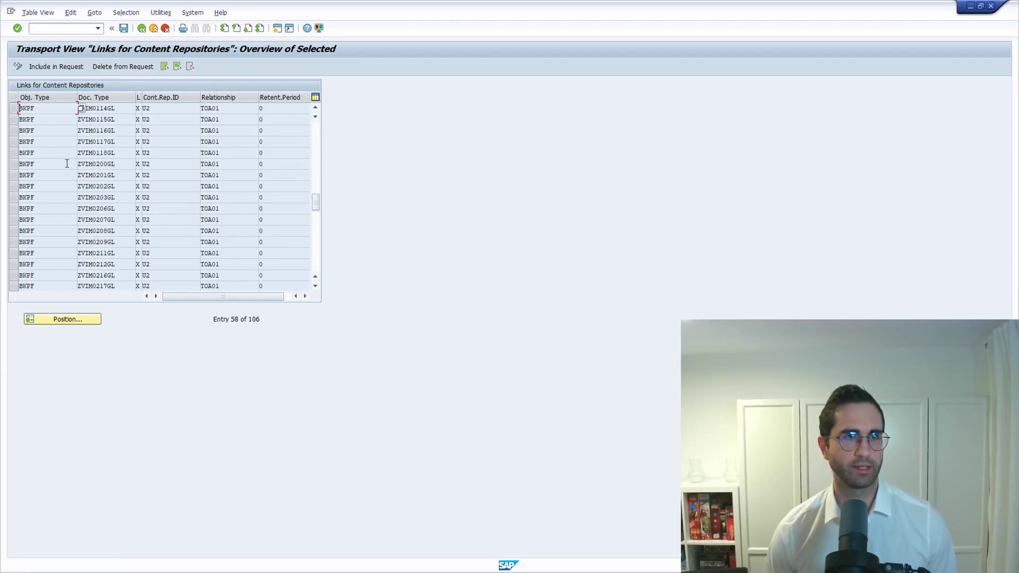
drag(16, 114, 15, 275)
scroll(196, 216, down, 1)
scroll(15, 272, down, 1)
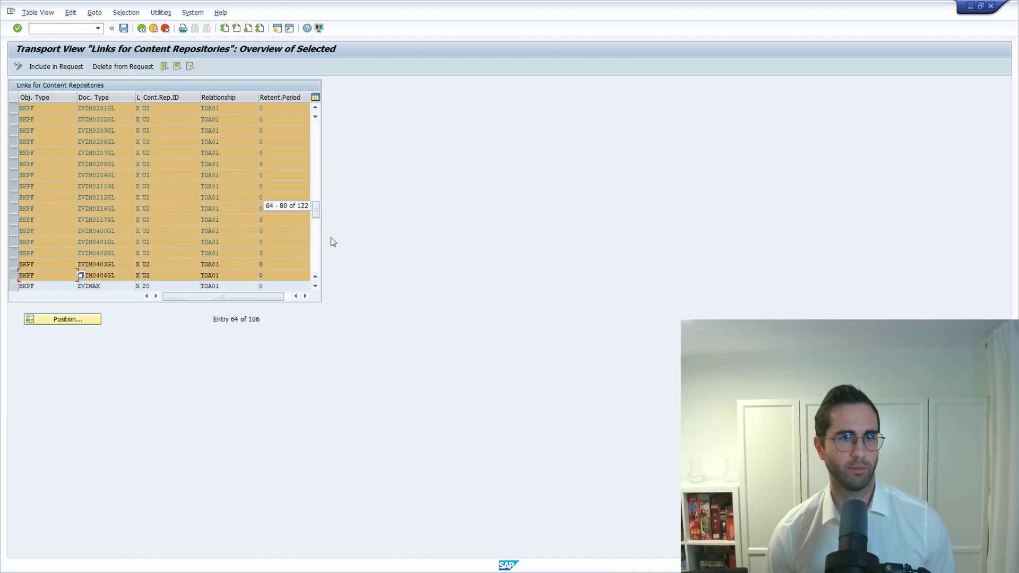
drag(317, 205, 315, 192)
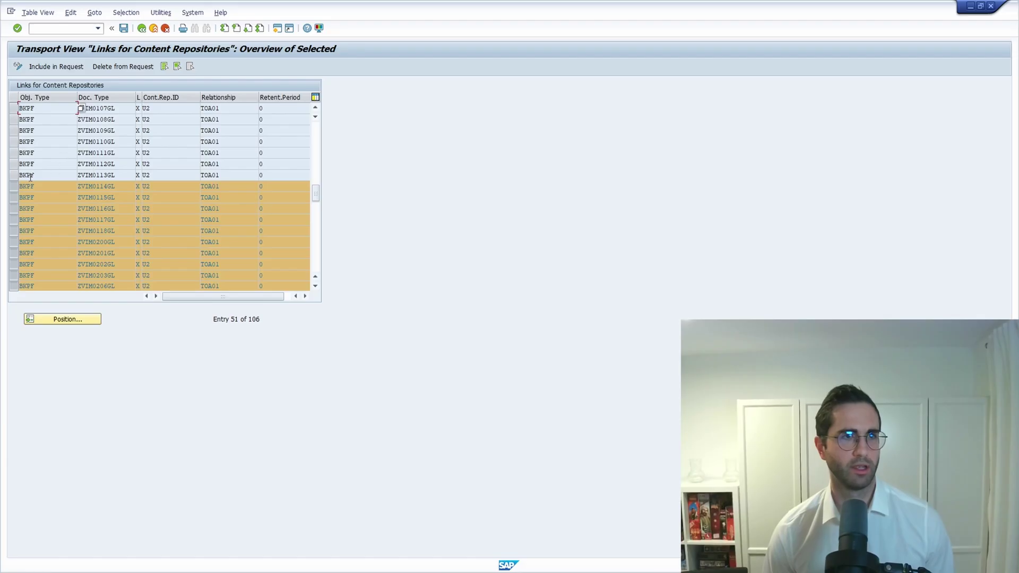
click(15, 167)
drag(15, 168, 79, 131)
scroll(31, 133, up, 1)
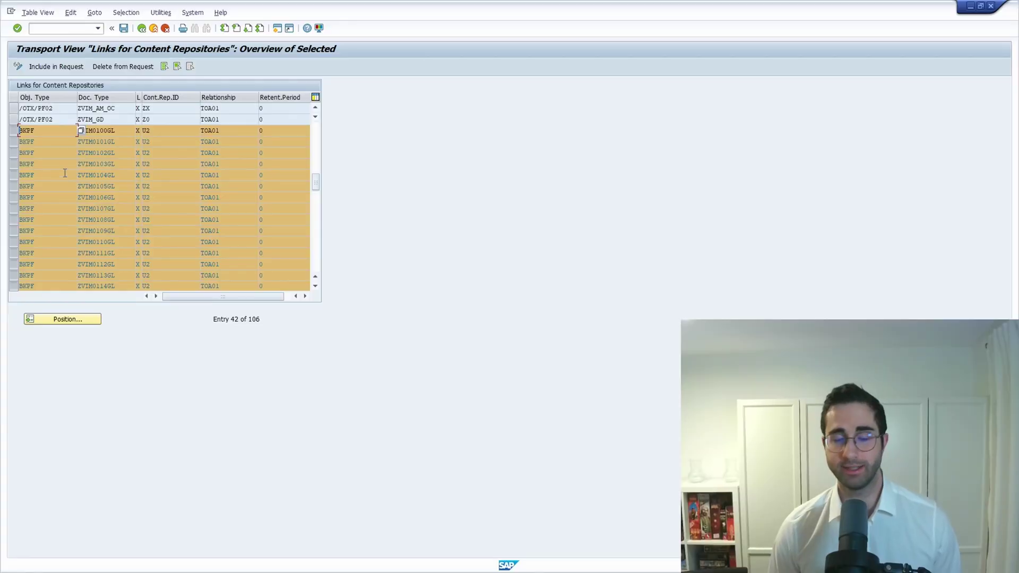
Include the selected BKPF links in the transport request and save.
click(49, 66)
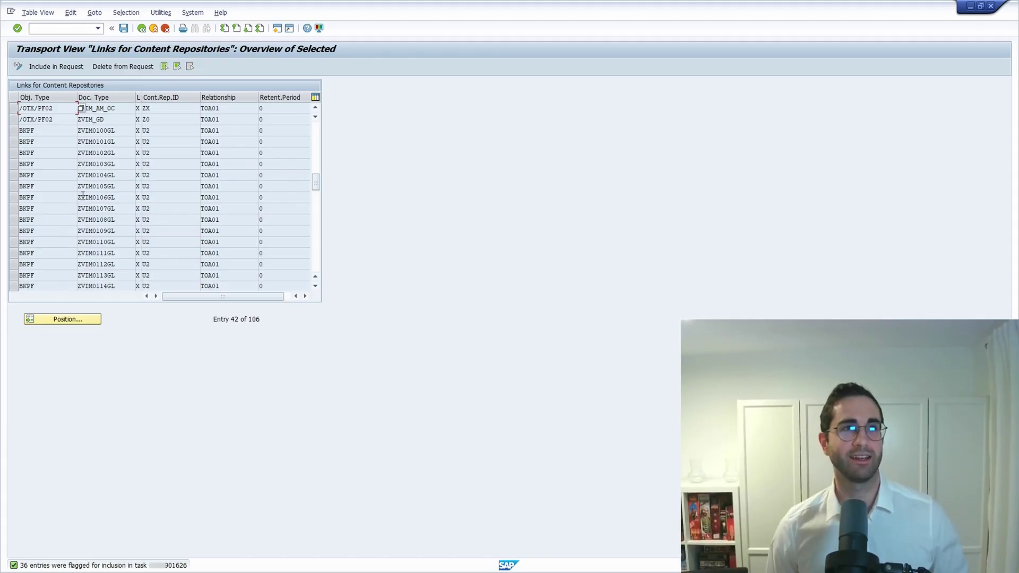
click(123, 27)
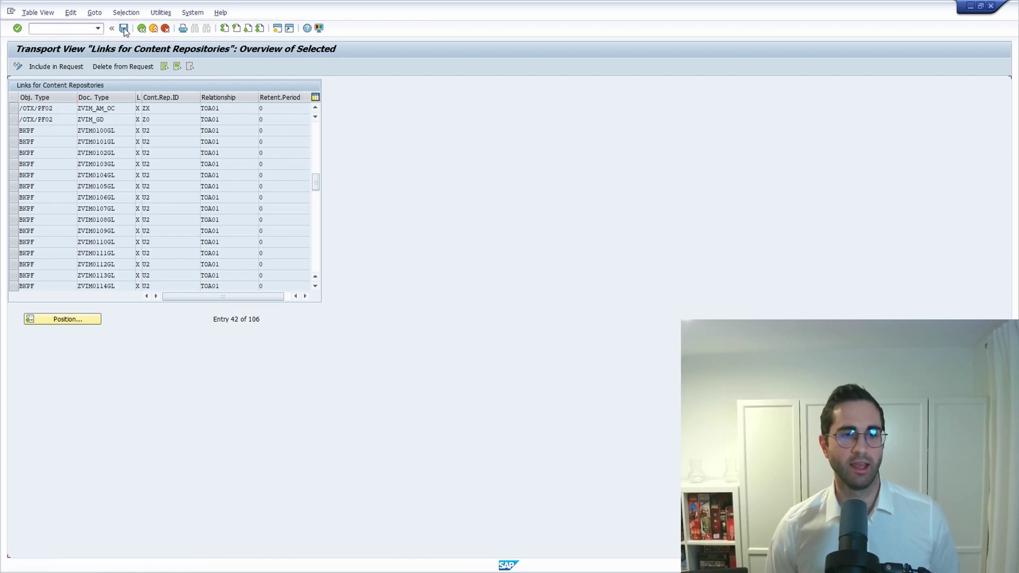